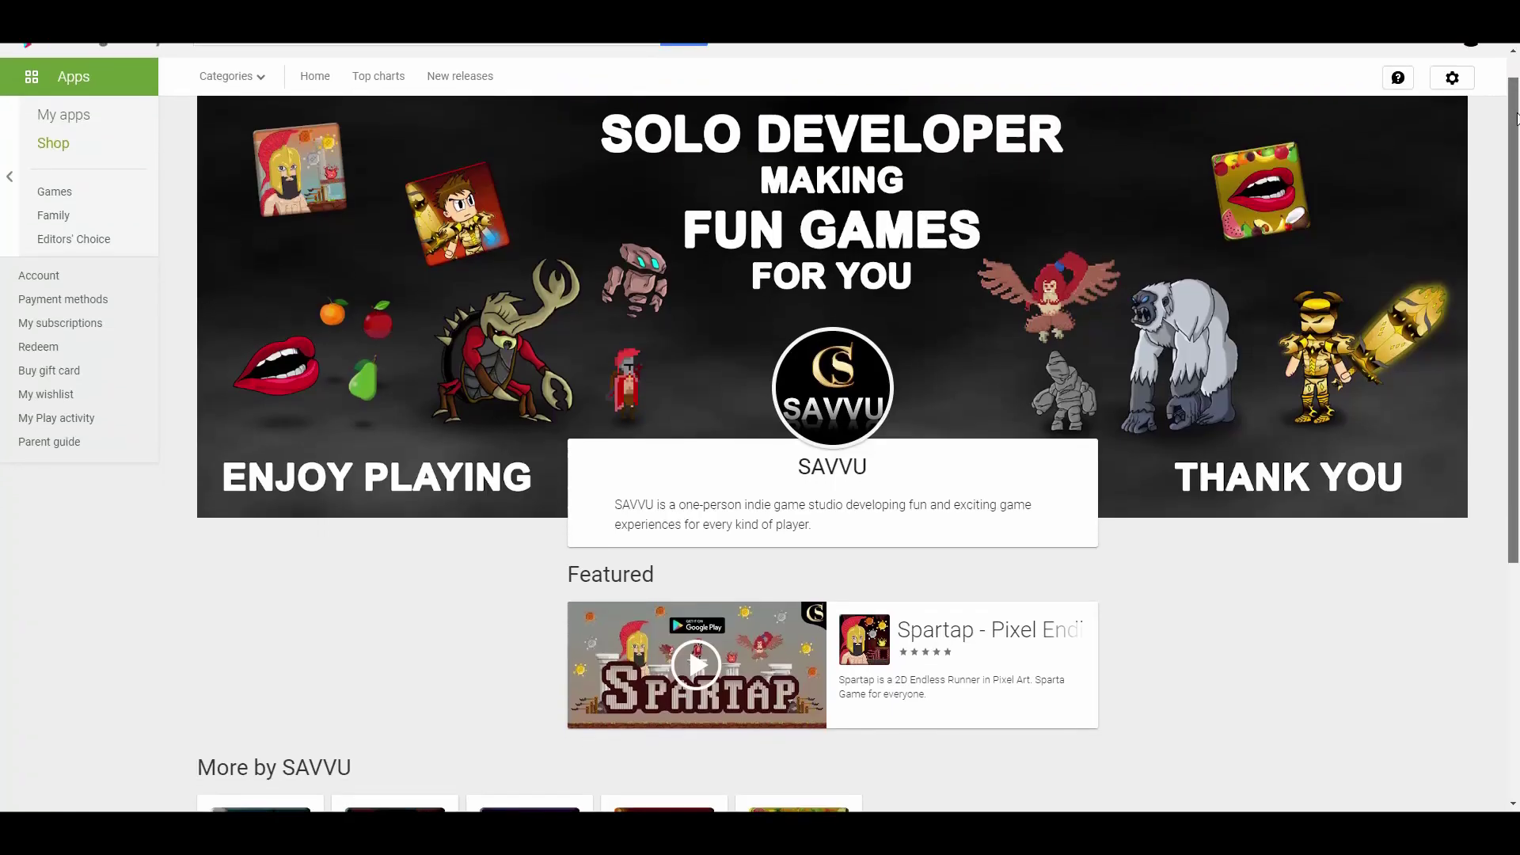
# - Scroll the SAVVU developer page down to reveal the More by SAVVU apps
pyautogui.moveTo(1517, 119); pyautogui.dragTo(1474, 365)
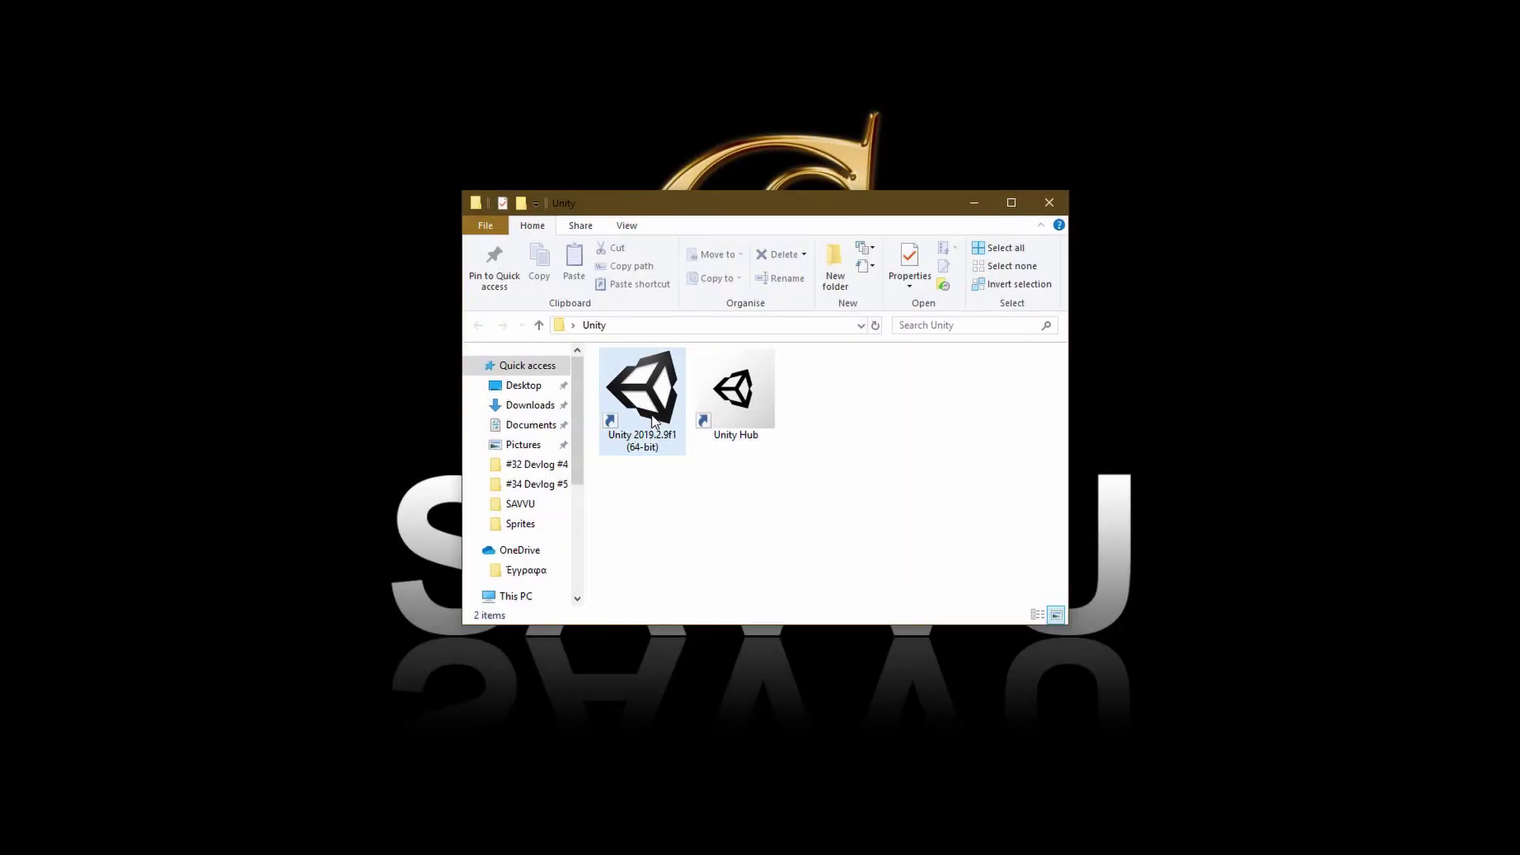
# - Select the Unity Hub shortcut in the Unity folder and return to that Explorer window
pyautogui.click(725, 422)
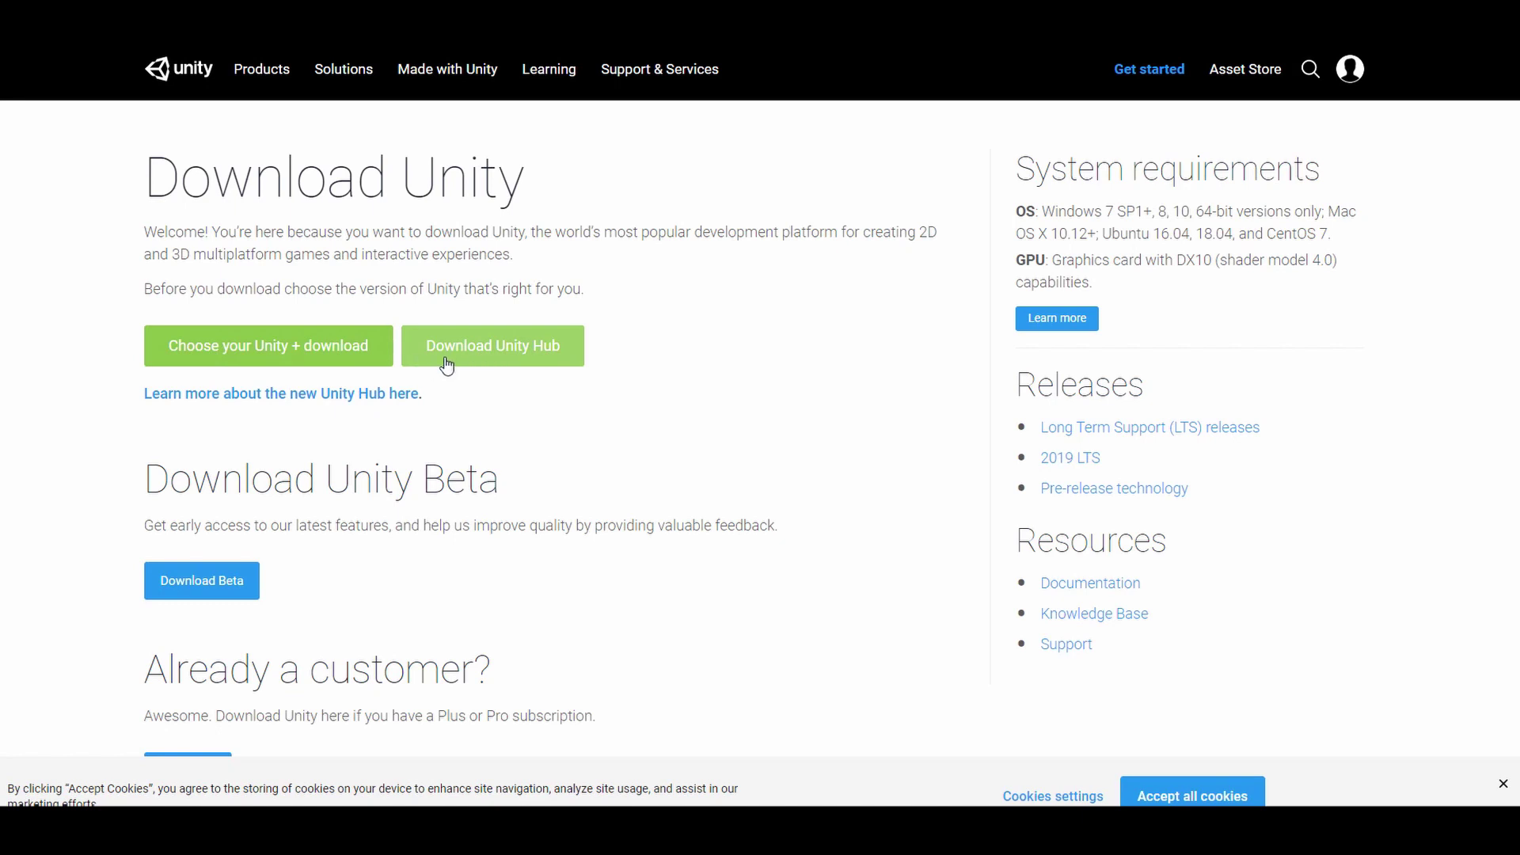
pyautogui.hotkey('alt', 'Tab')
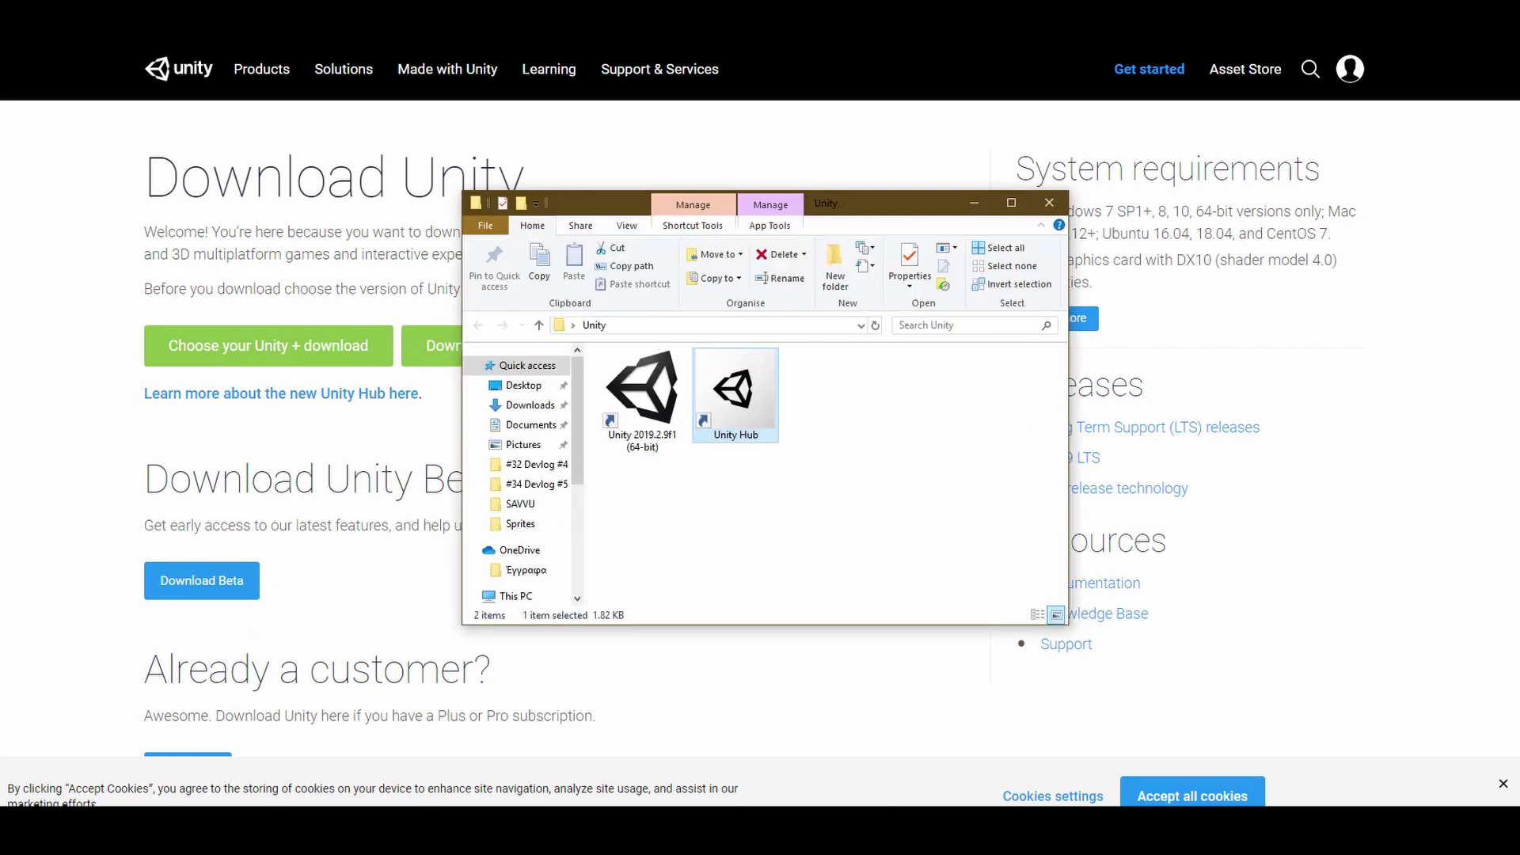
# - Launch Unity Hub, reposition its window, and cancel the Add Unity Version dialog without adding a version
pyautogui.doubleClick(738, 406)
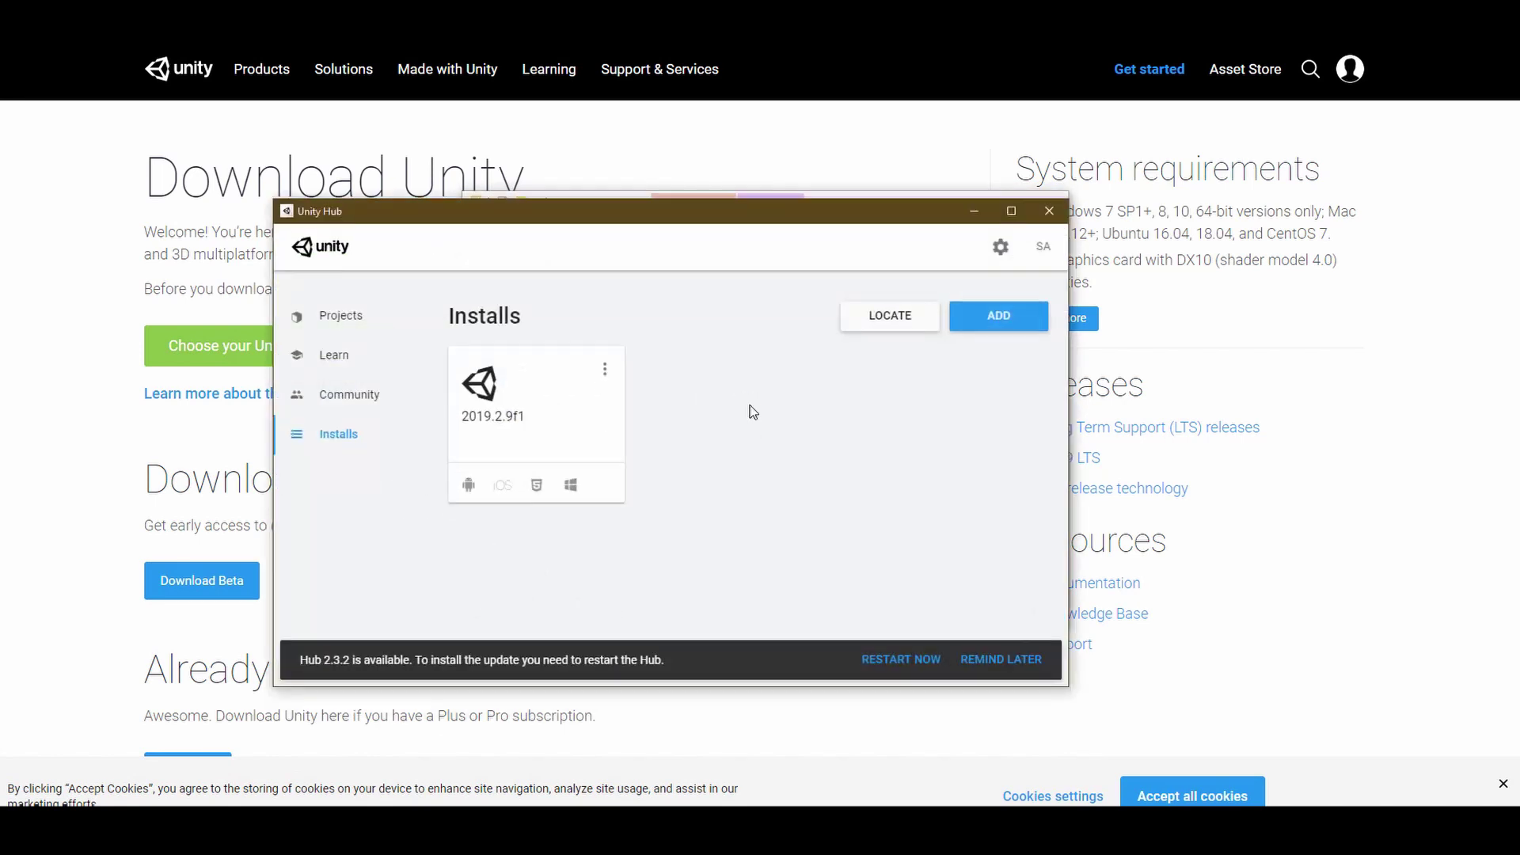
pyautogui.moveTo(528, 217); pyautogui.dragTo(627, 193)
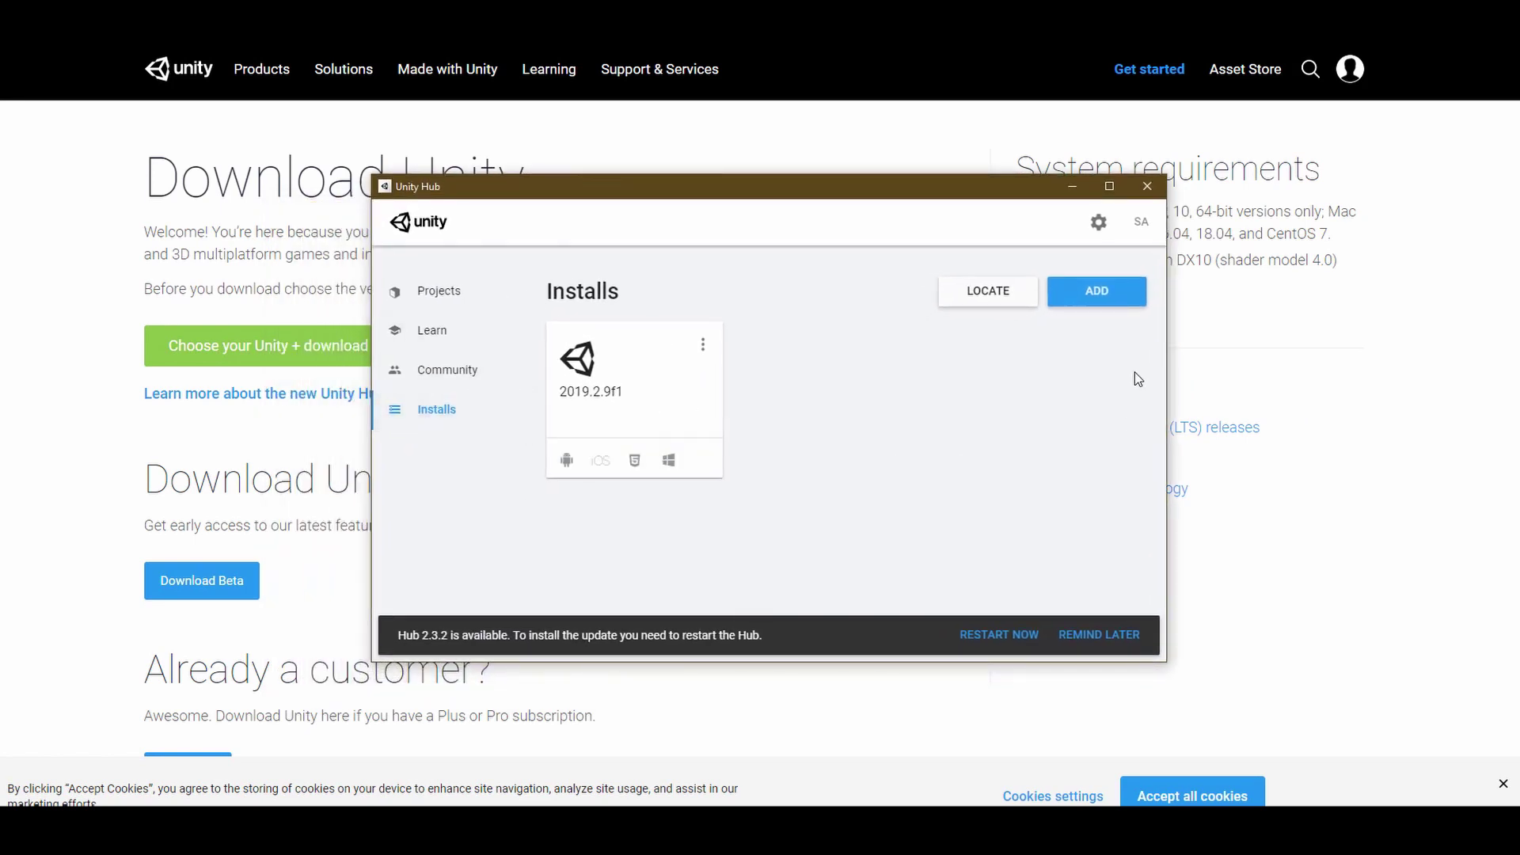
pyautogui.click(1107, 303)
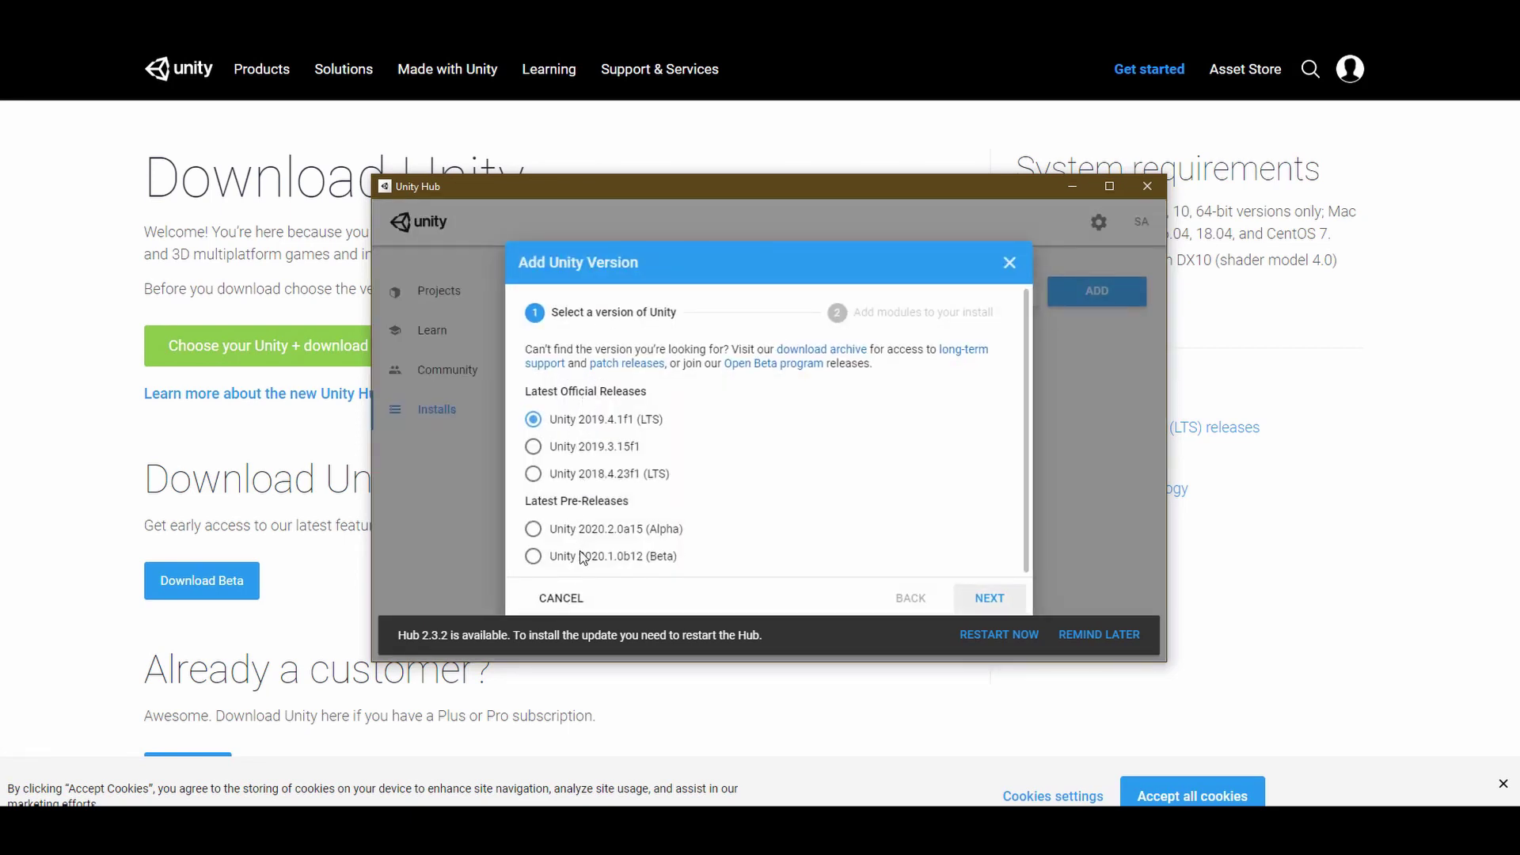
pyautogui.click(577, 598)
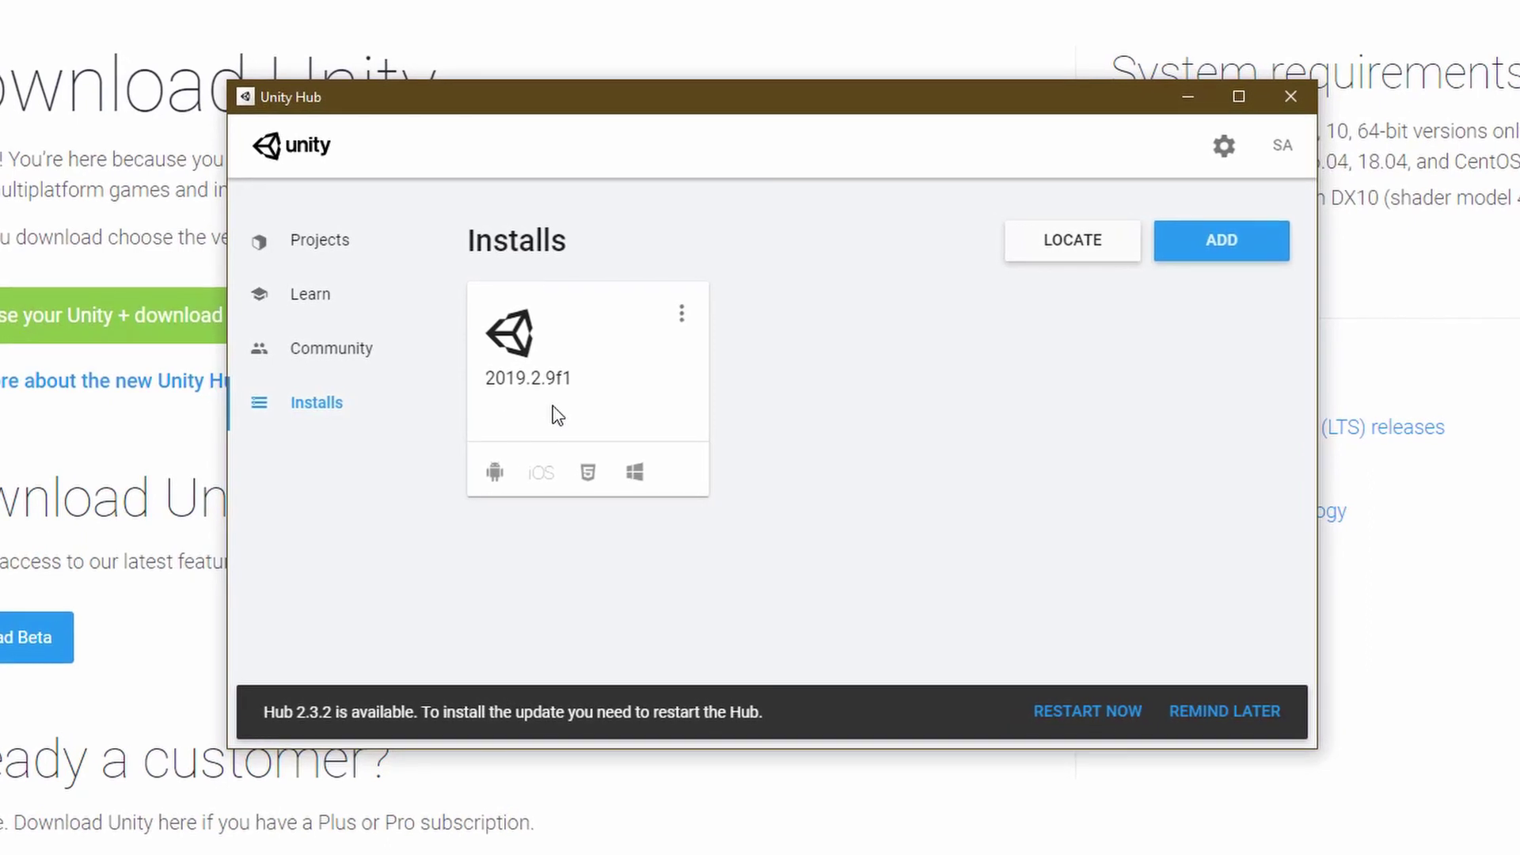
# - Review the 2019.2.9f1 modules, expanding Android Build Support, then cancel without changes
pyautogui.click(684, 316)
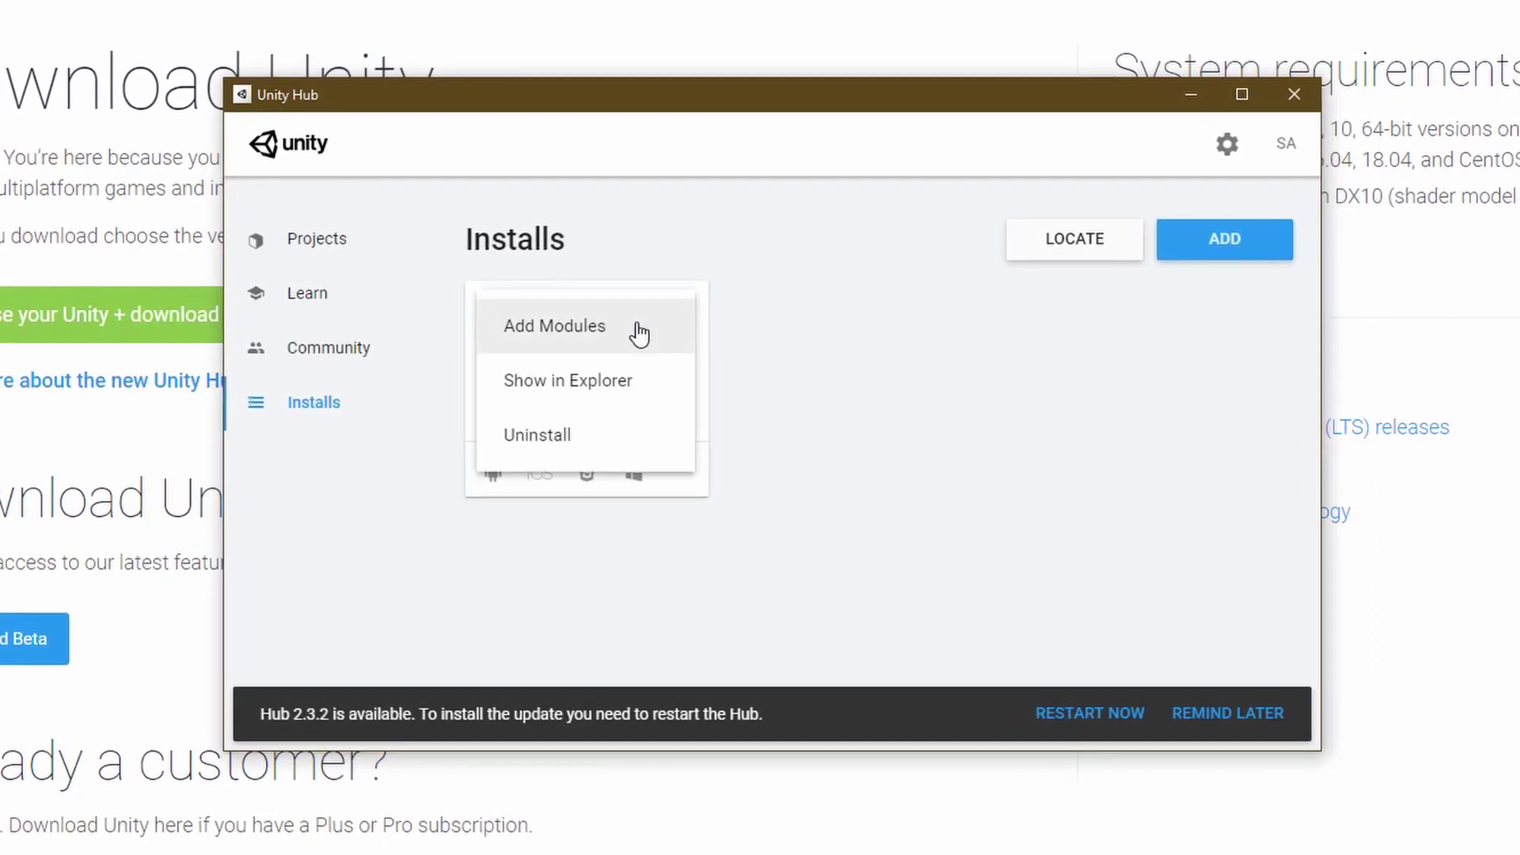
pyautogui.click(580, 336)
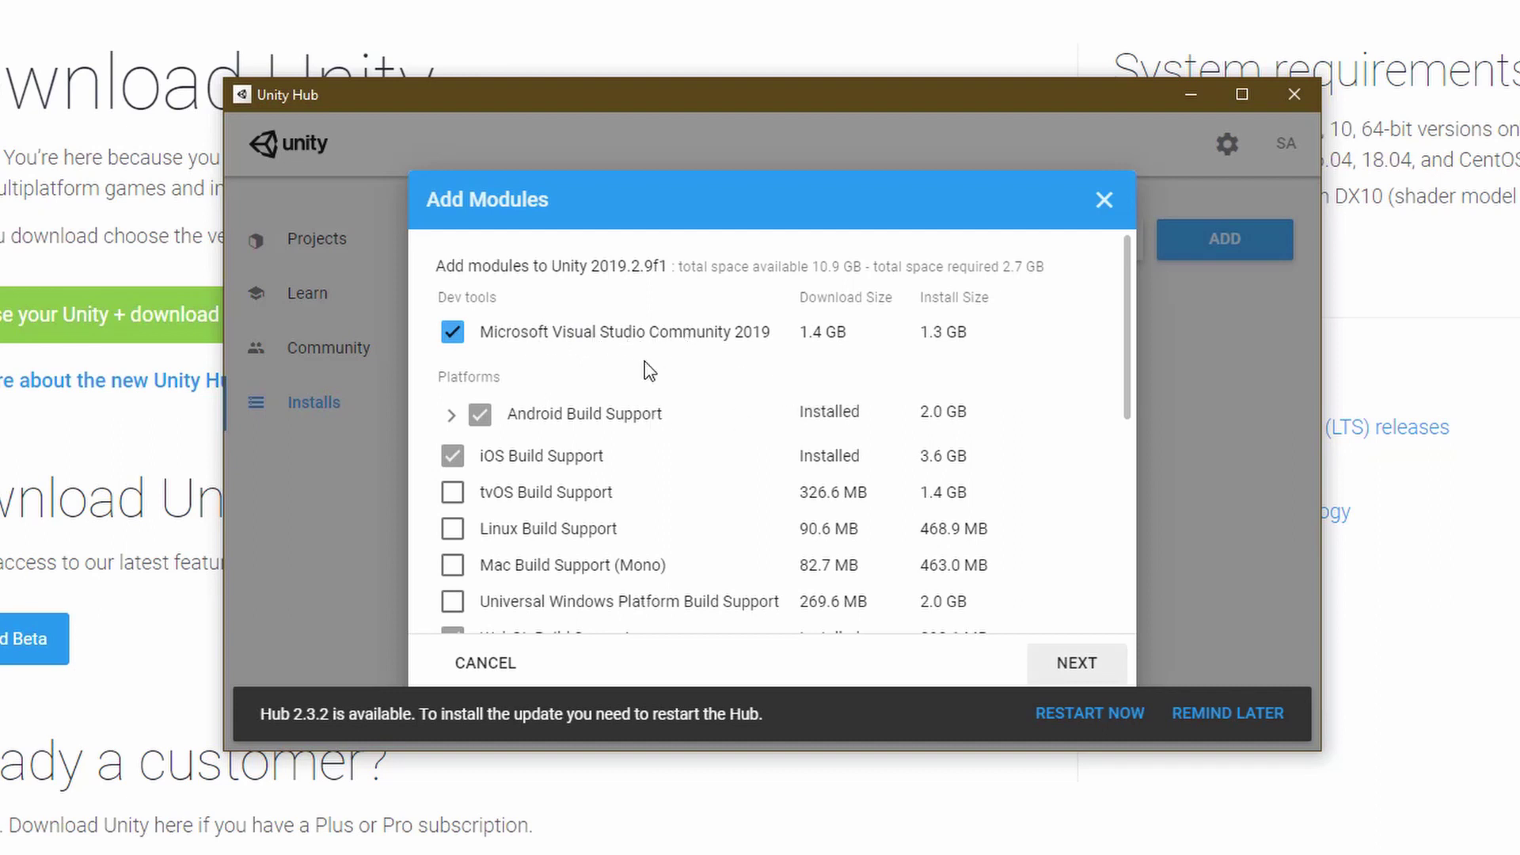
pyautogui.click(451, 415)
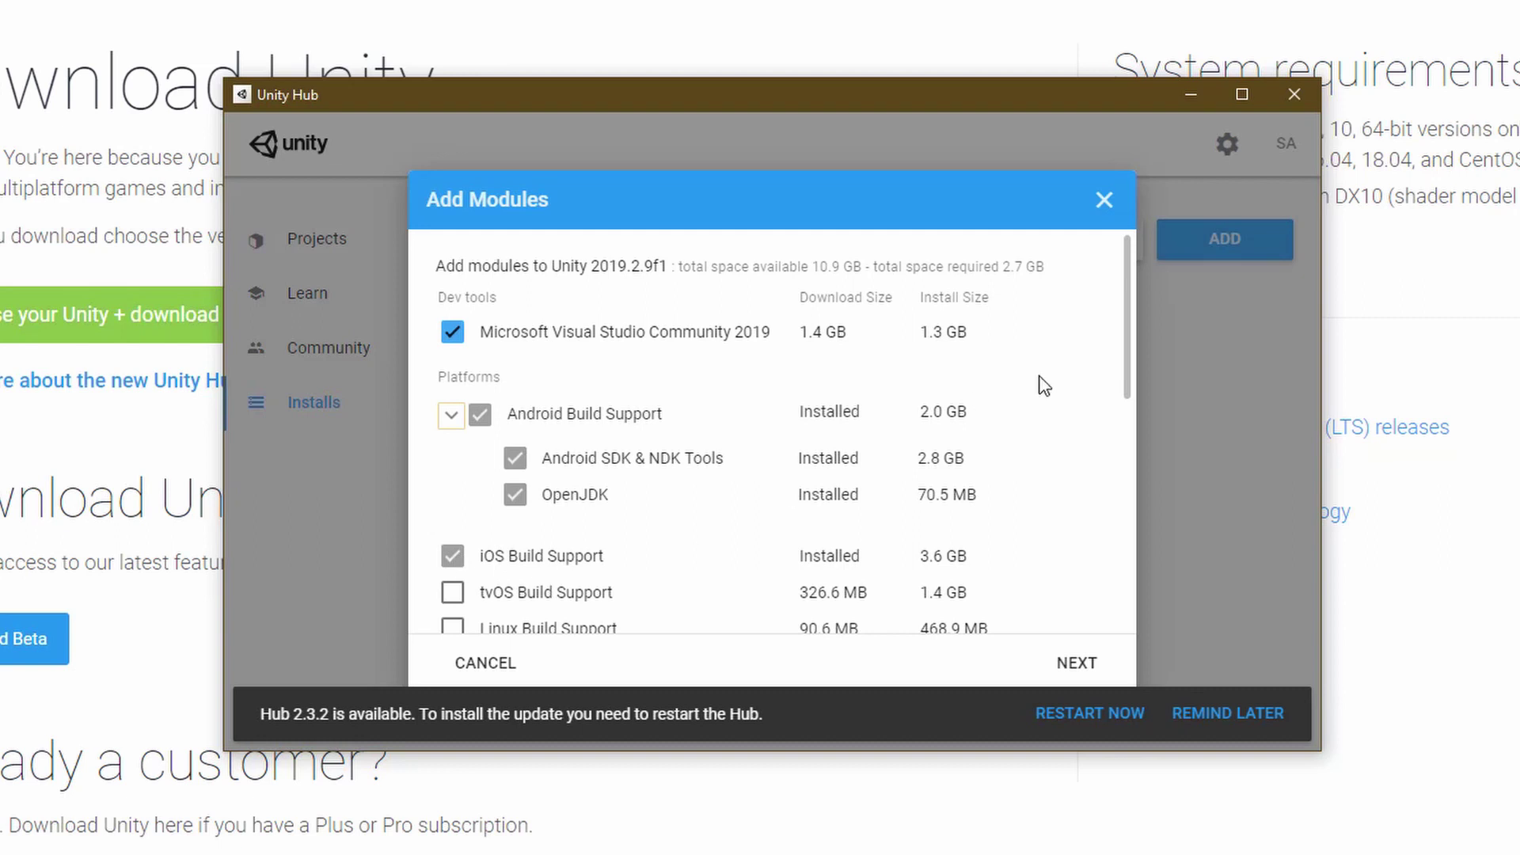
pyautogui.scroll(-5, 1053, 396)
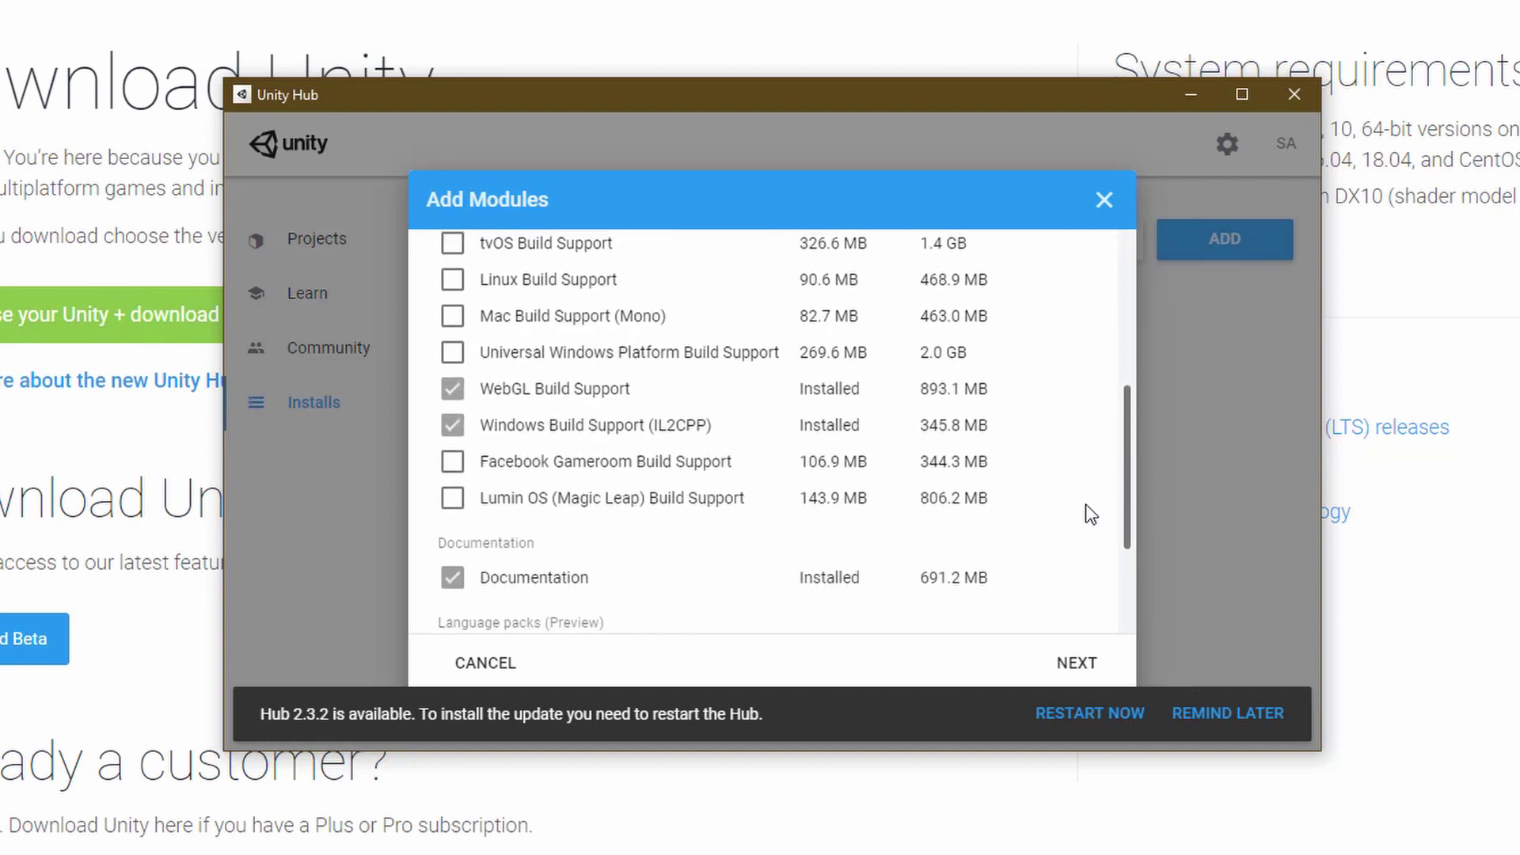
pyautogui.scroll(1, 1091, 514)
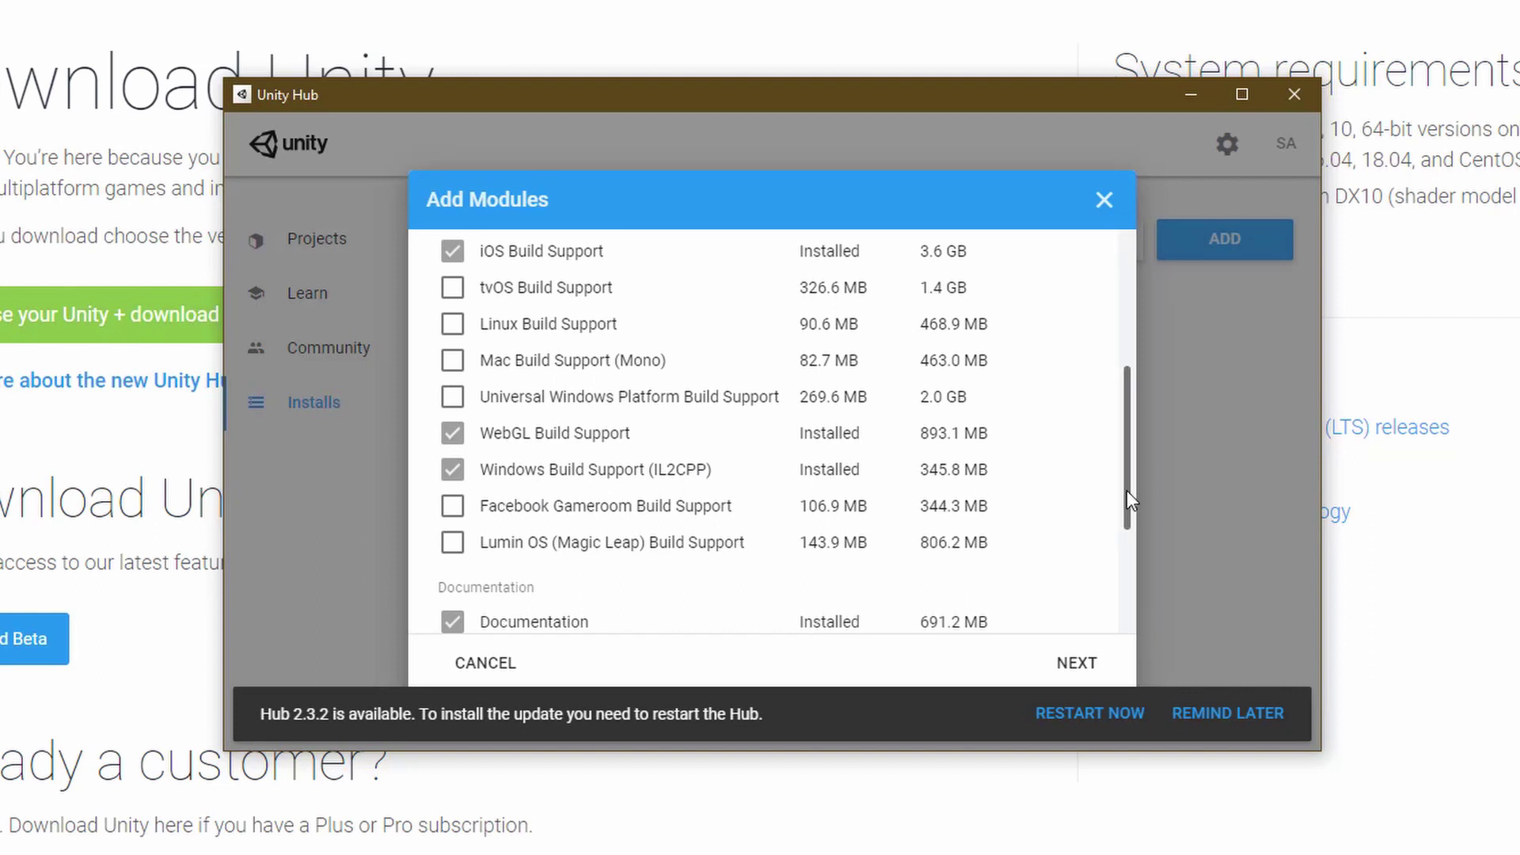
pyautogui.scroll(-2, 1116, 532)
pyautogui.scroll(-2, 1113, 571)
pyautogui.scroll(8, 1112, 554)
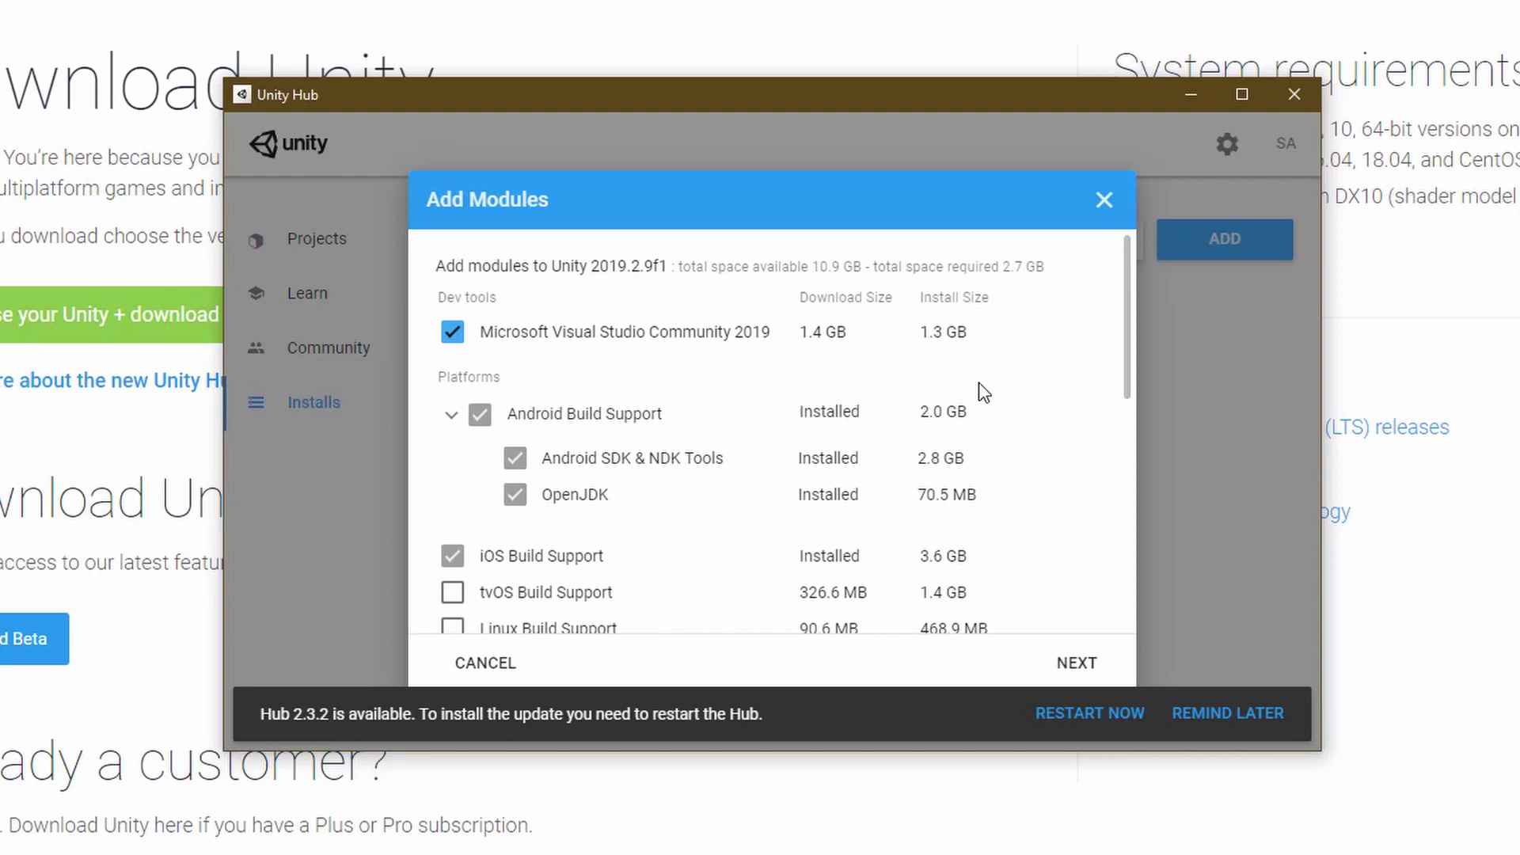
pyautogui.click(479, 669)
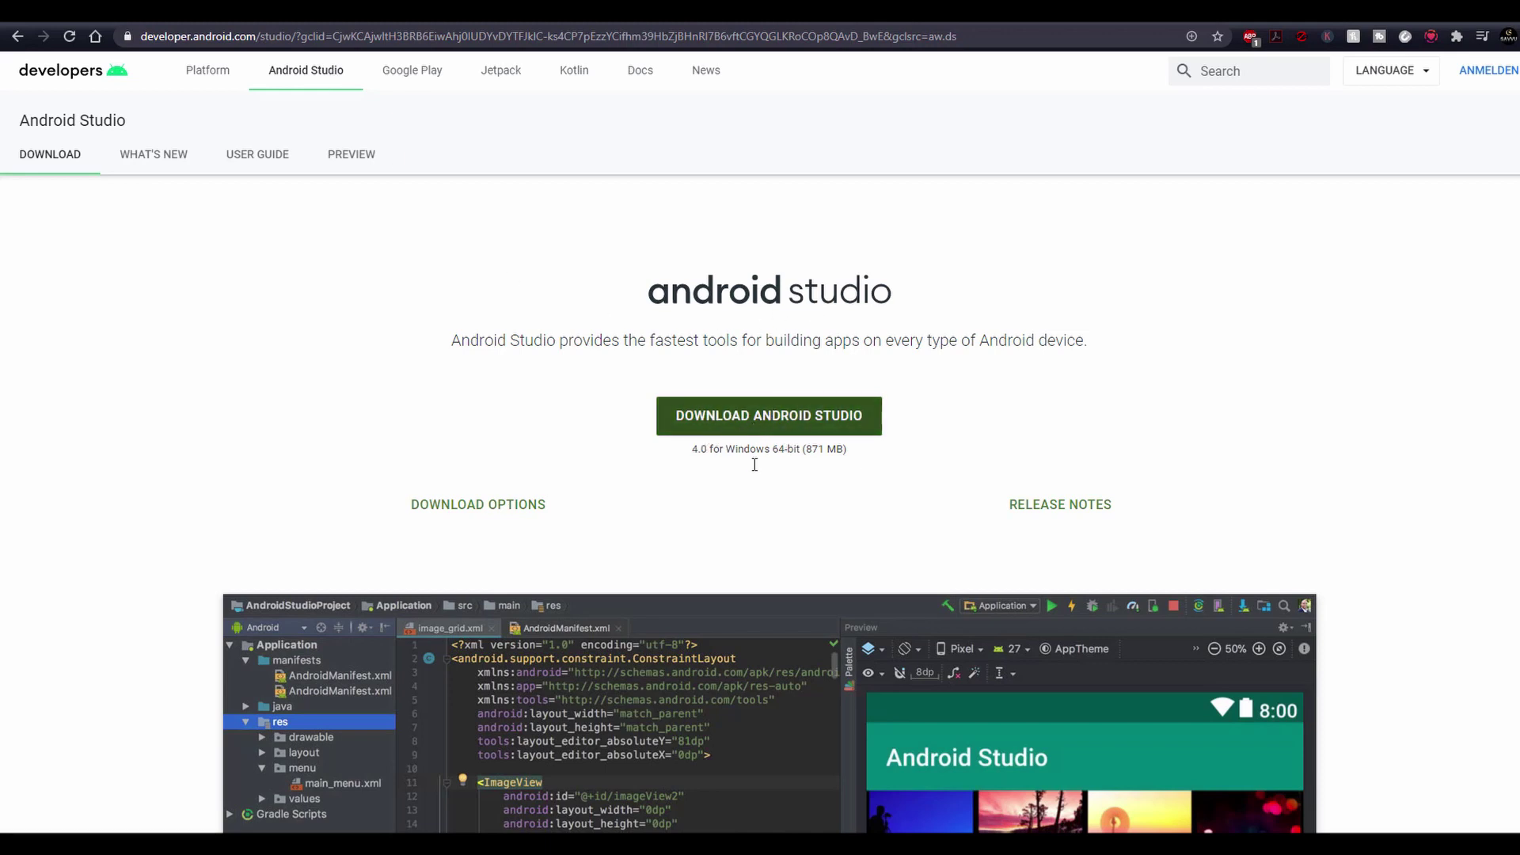
# - Dismiss the Android Studio terms without agreeing and scroll through the Android Studio features
pyautogui.scroll(-15, 358, 545)
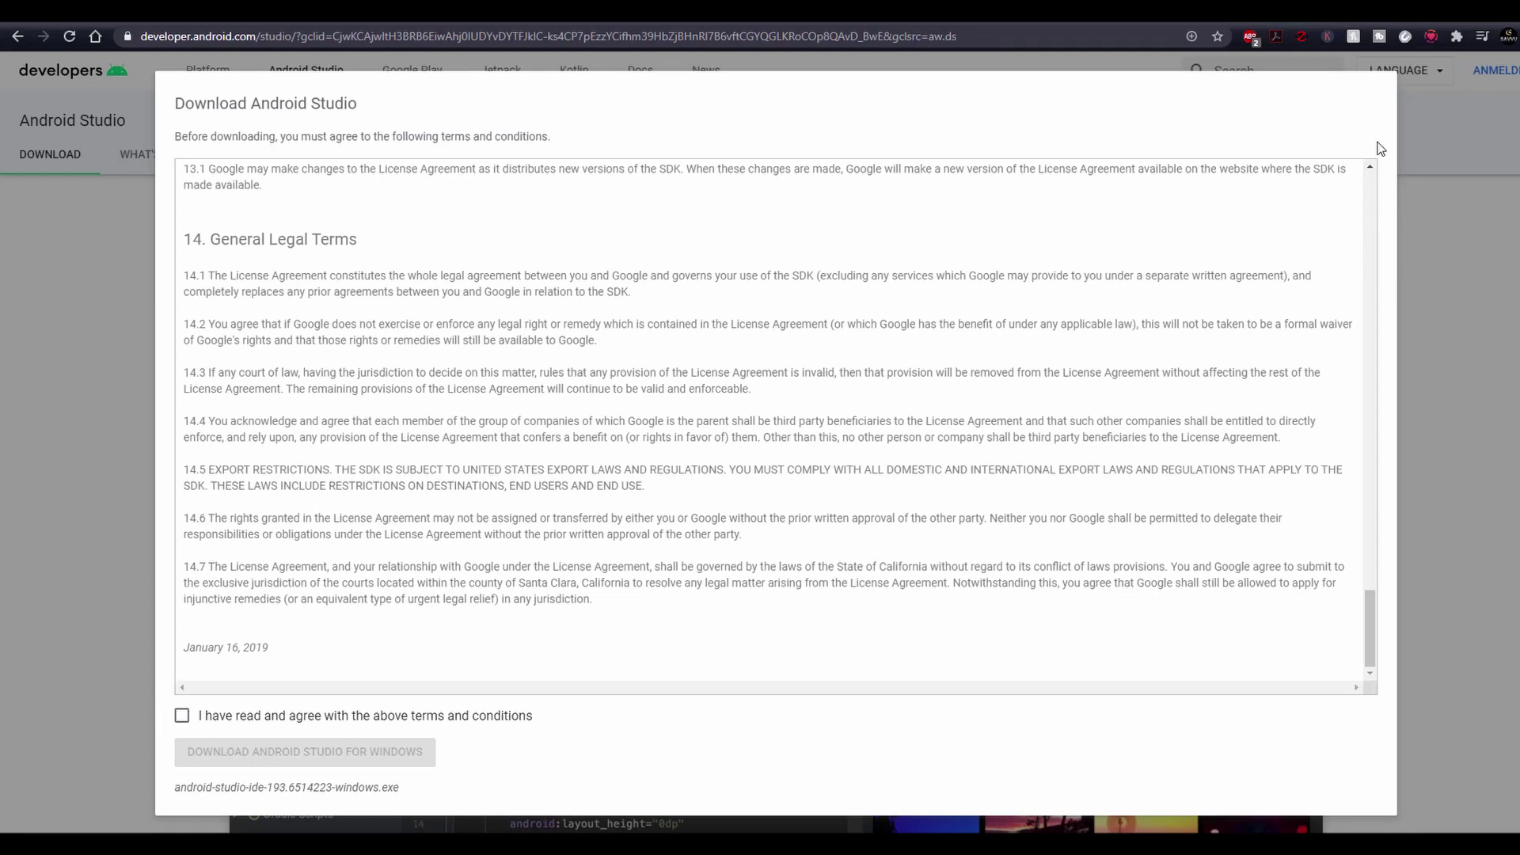
pyautogui.click(1455, 258)
pyautogui.scroll(-20, 805, 432)
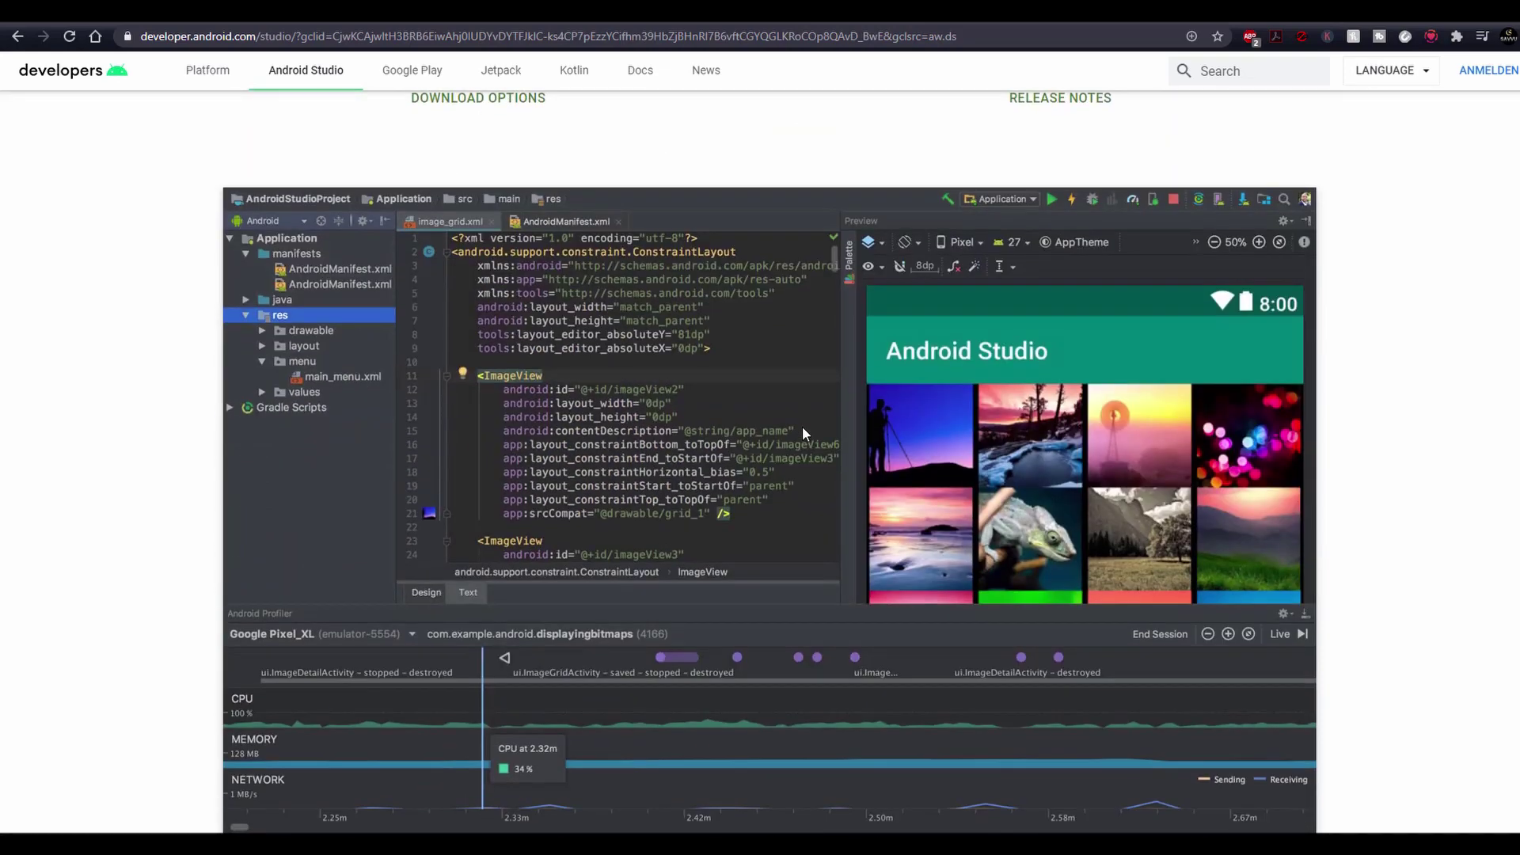
pyautogui.scroll(-15, 802, 434)
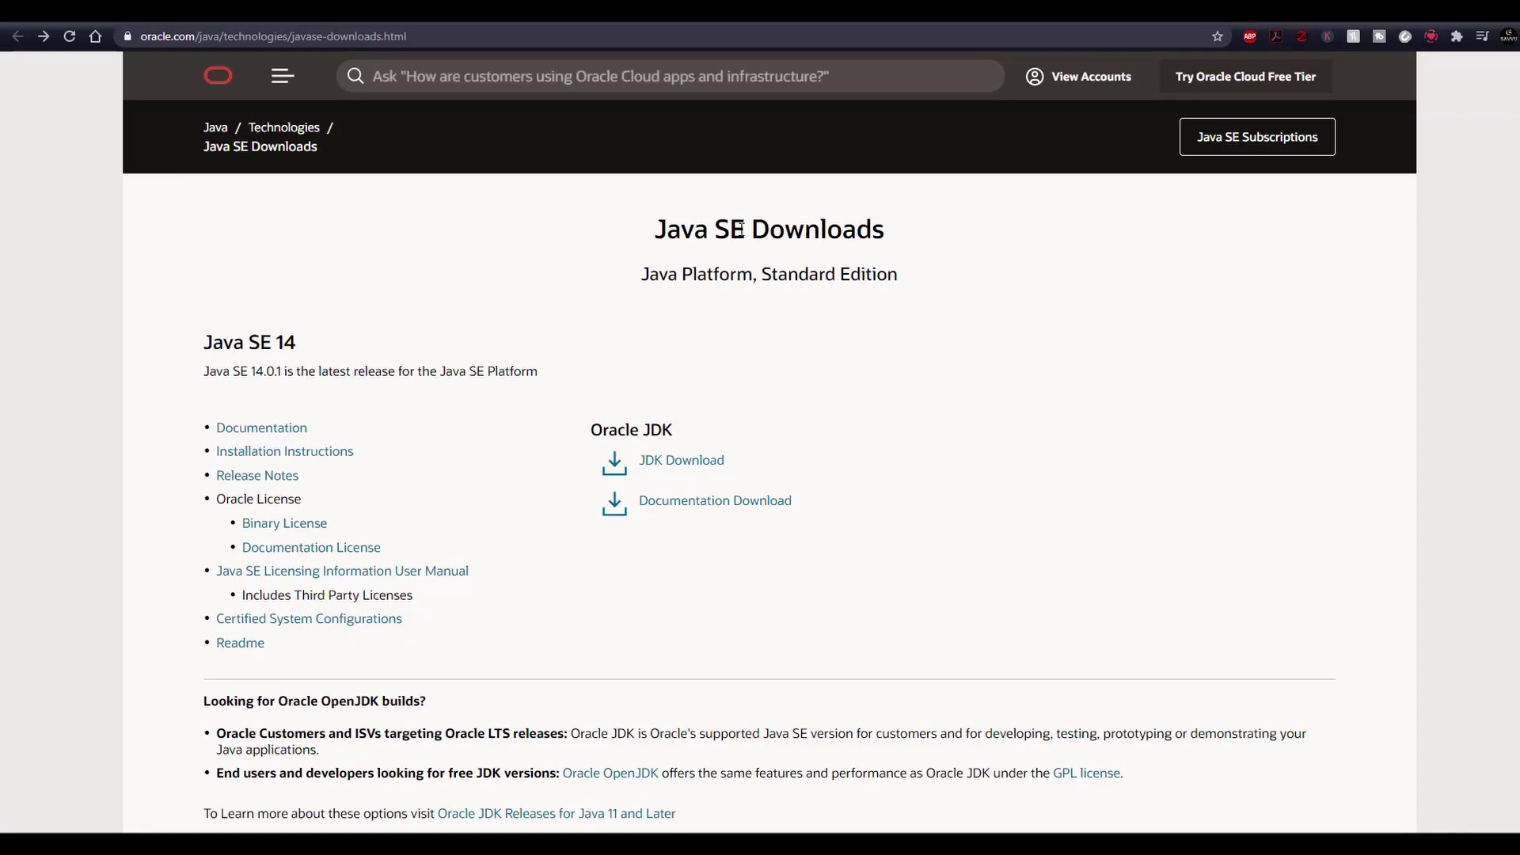
# - Browse the Java SE downloads page and open the Java SE 8u251 JDK download page
pyautogui.scroll(-12, 555, 380)
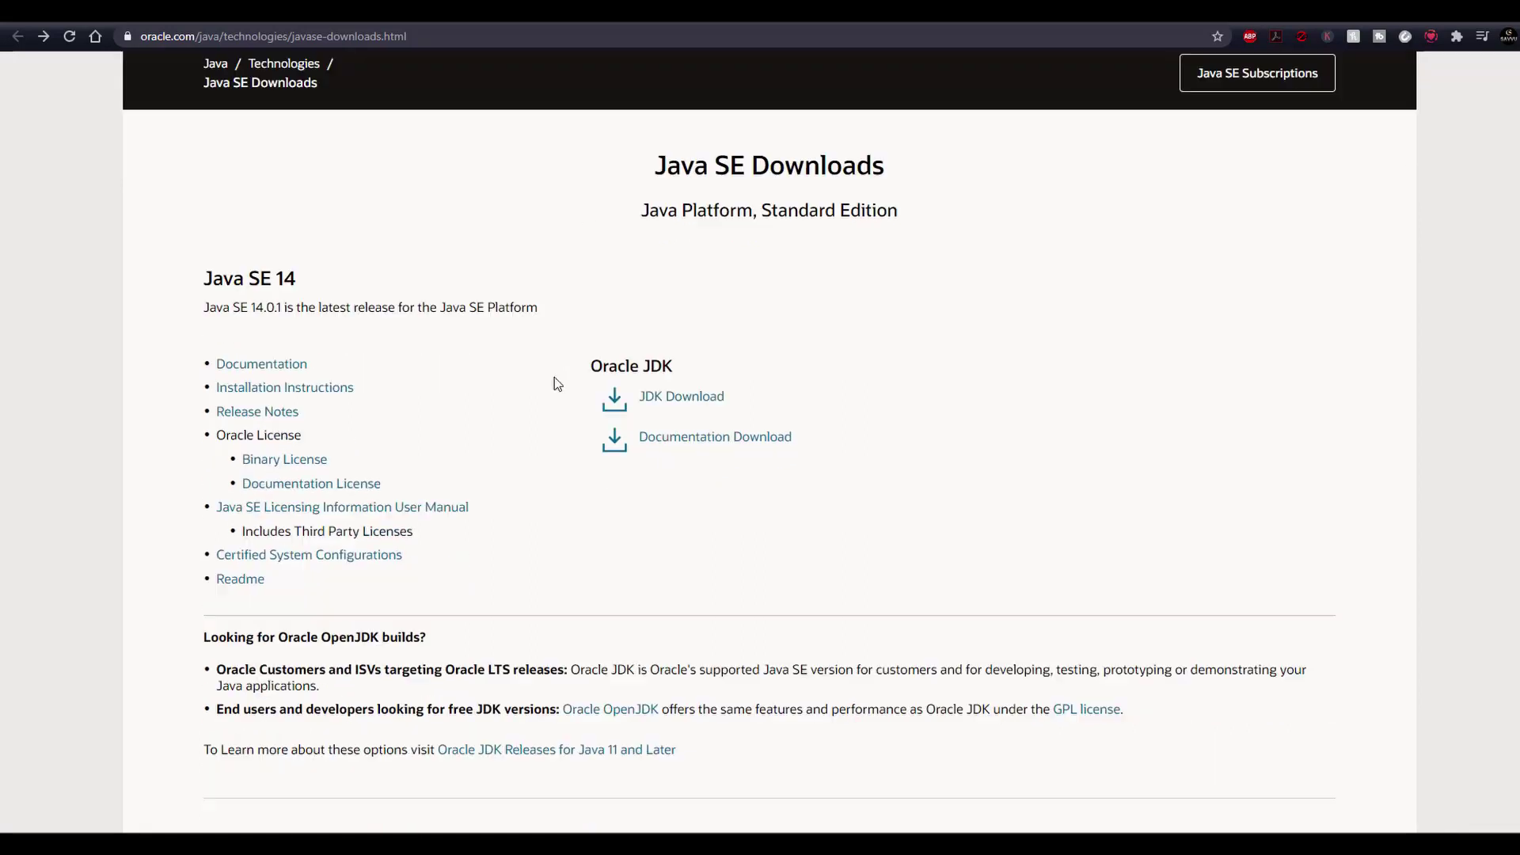
pyautogui.scroll(-7, 289, 425)
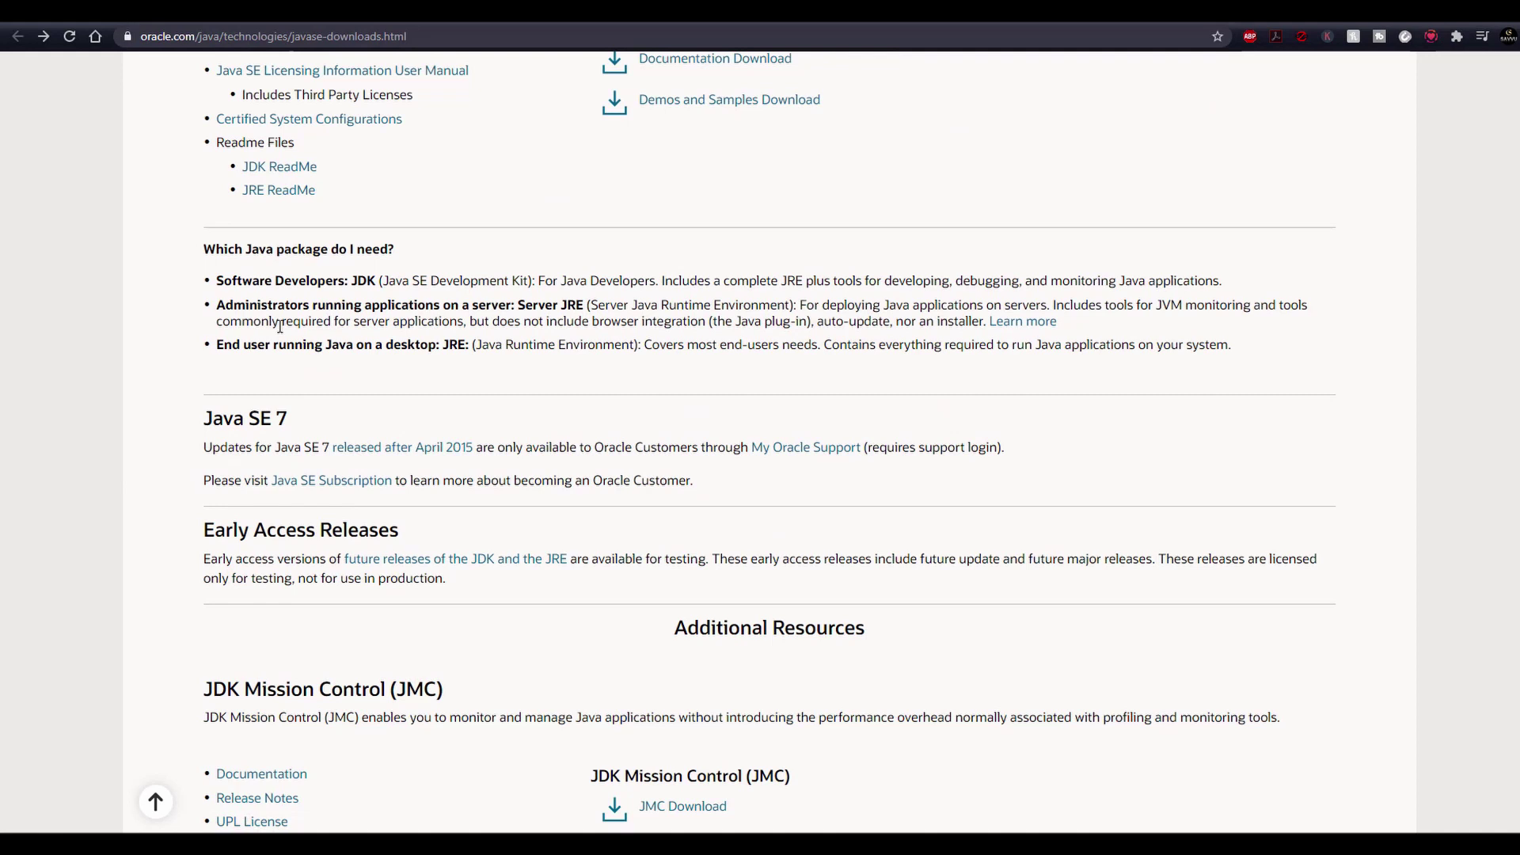
pyautogui.scroll(5, 262, 414)
pyautogui.scroll(2, 286, 431)
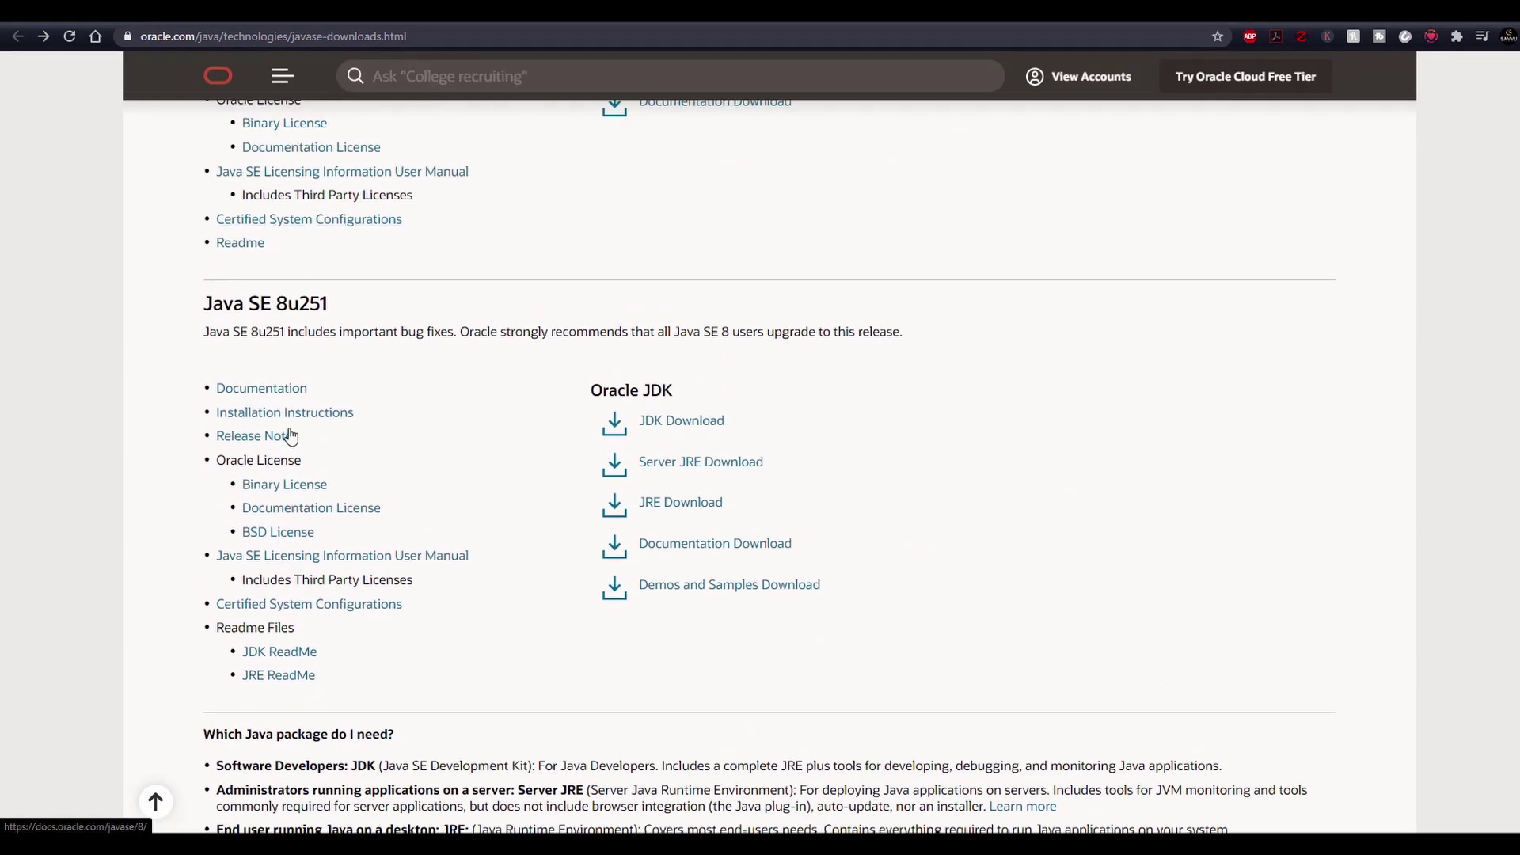
pyautogui.scroll(3, 212, 521)
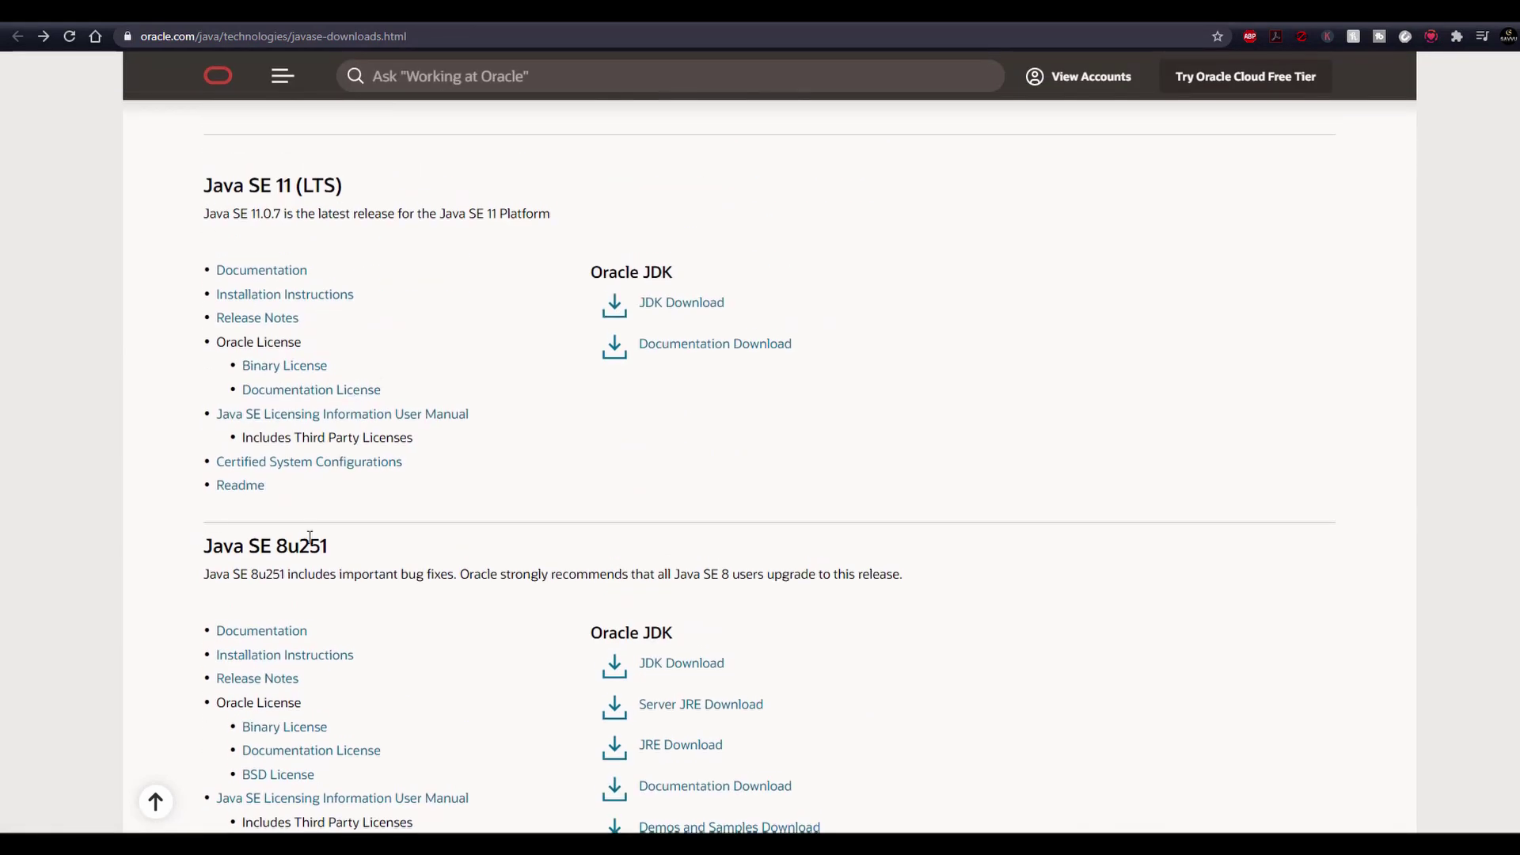
pyautogui.scroll(10, 309, 538)
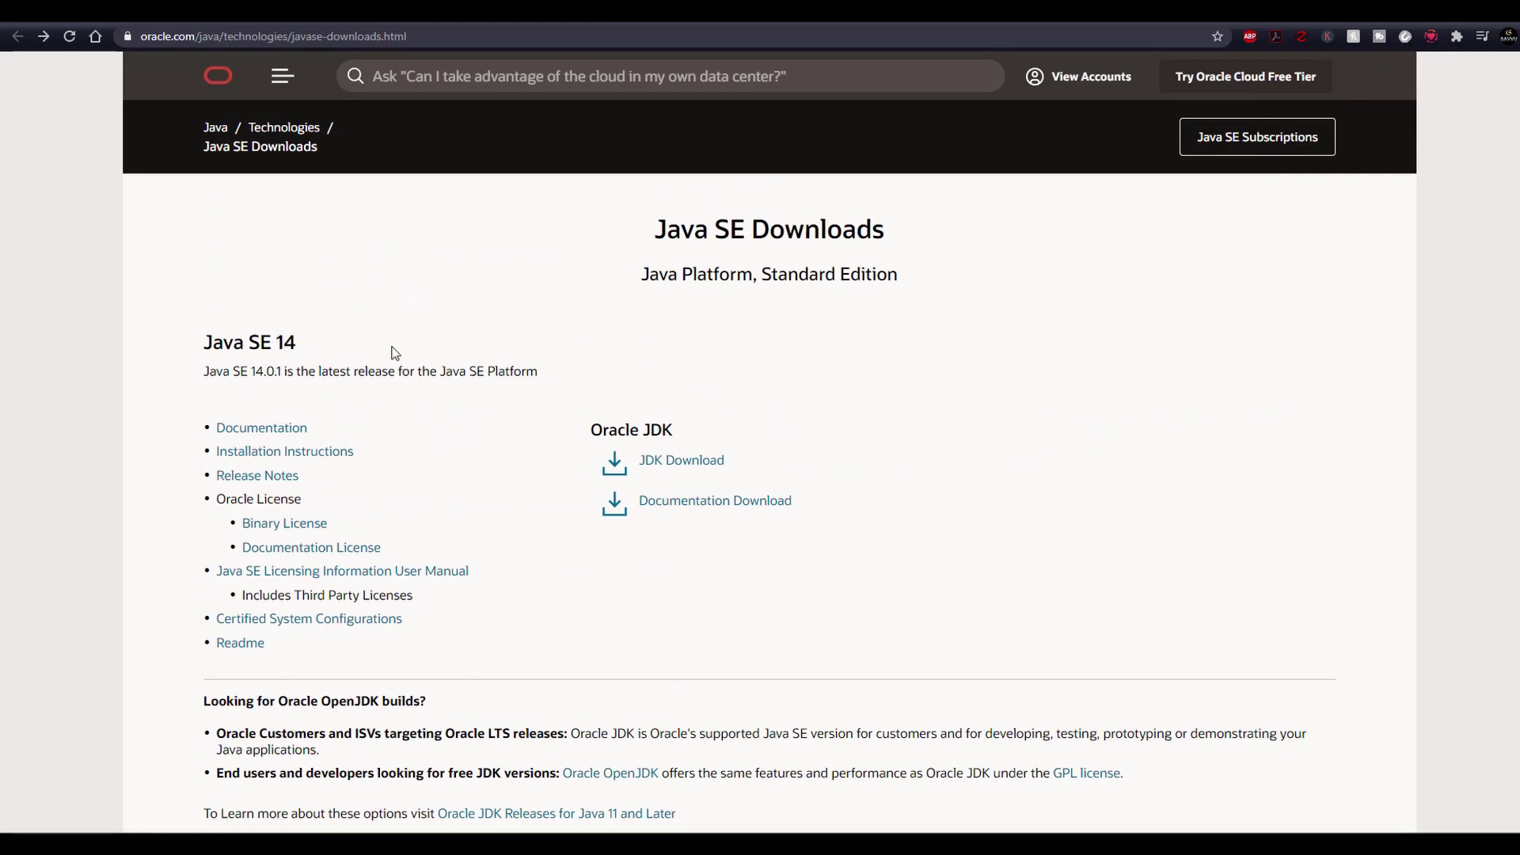
pyautogui.scroll(-10, 478, 441)
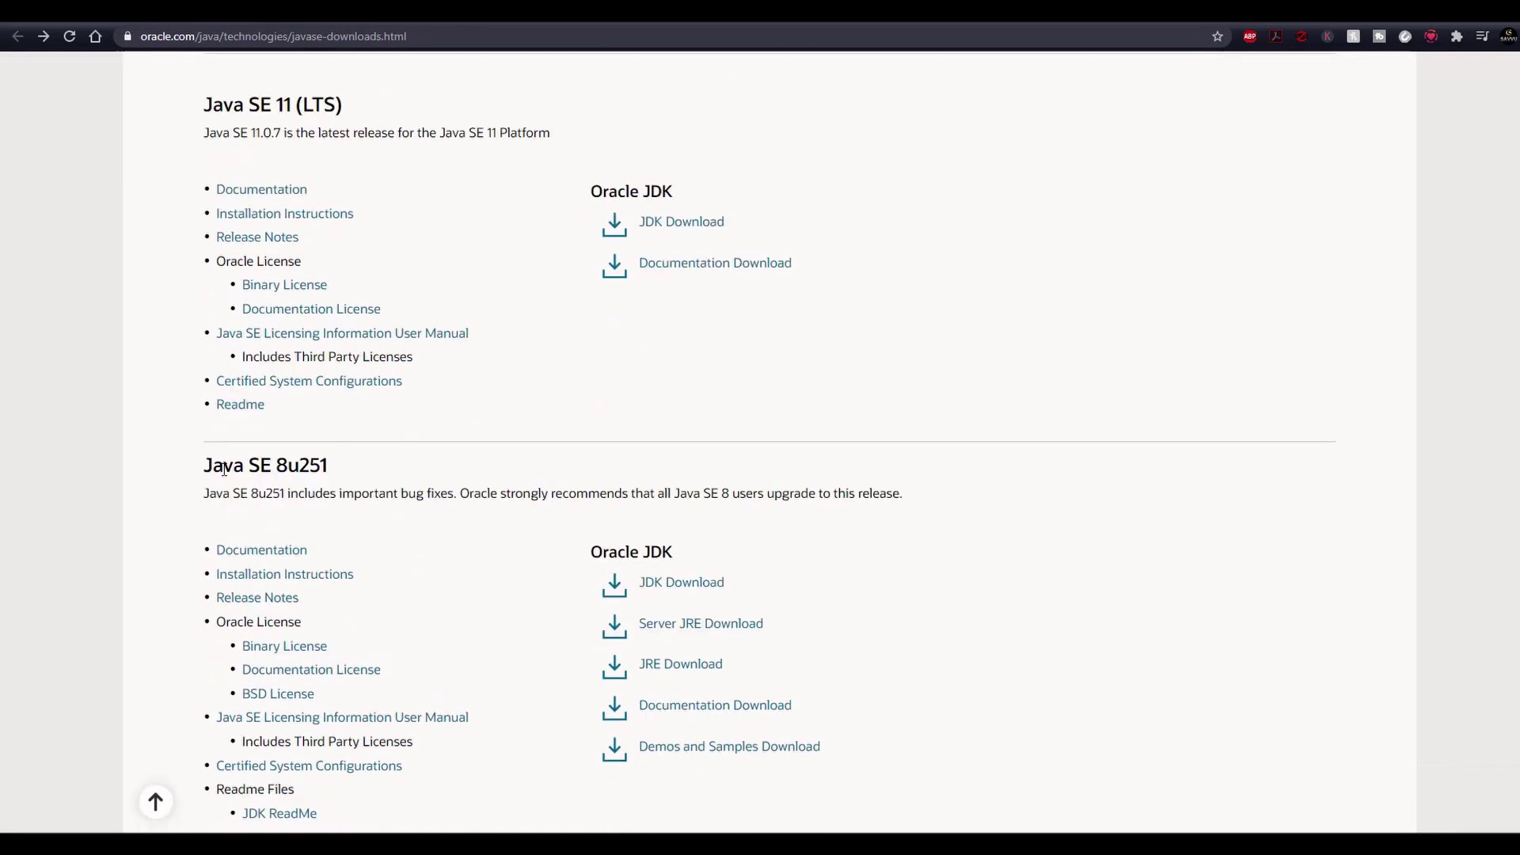
pyautogui.moveTo(224, 470); pyautogui.dragTo(328, 470)
pyautogui.click(367, 472)
pyautogui.scroll(-1, 297, 472)
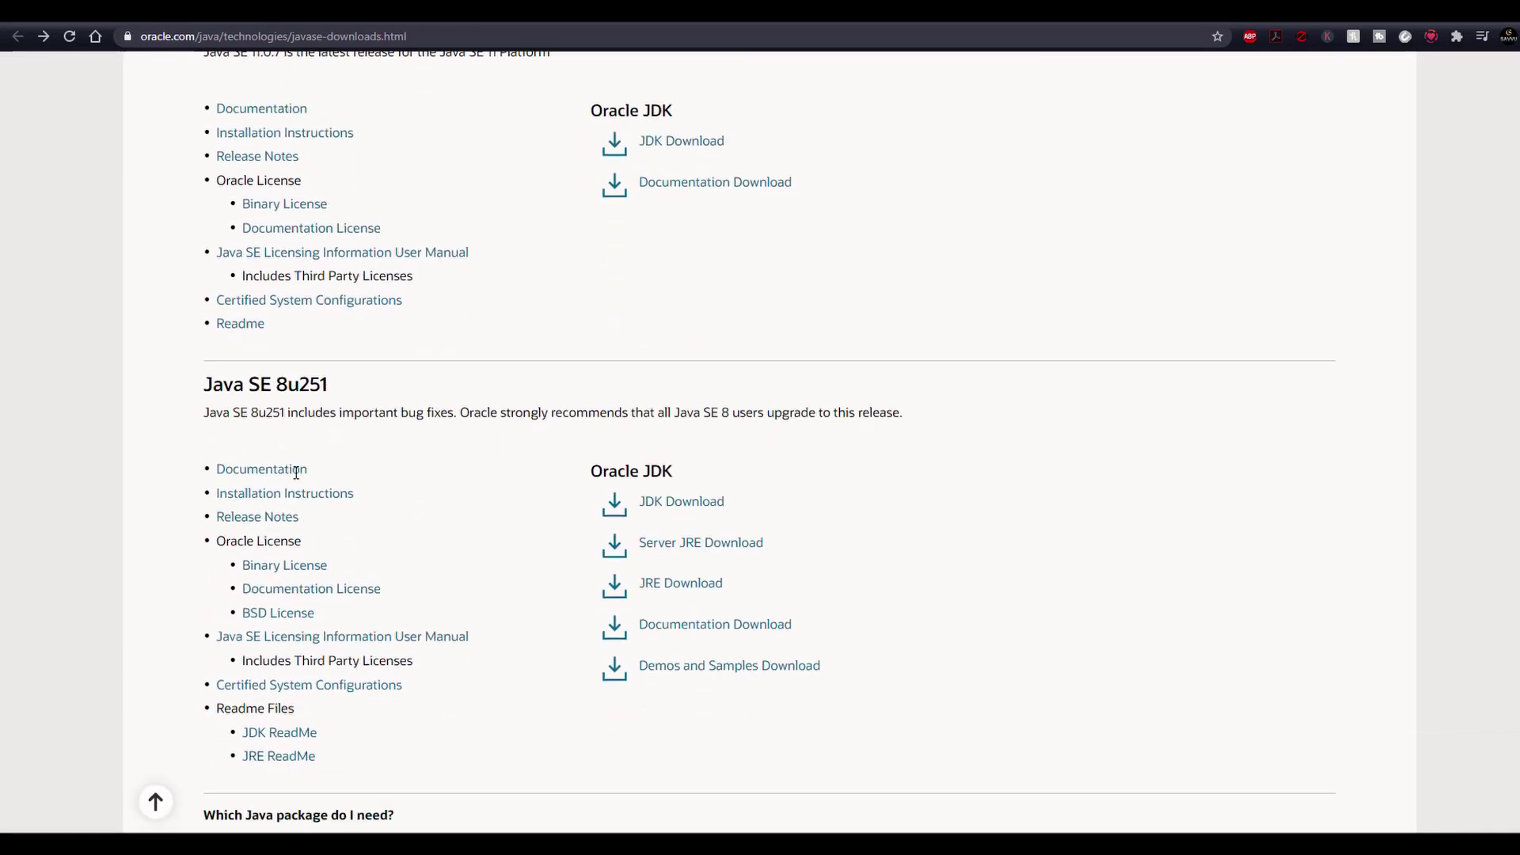
pyautogui.click(652, 505)
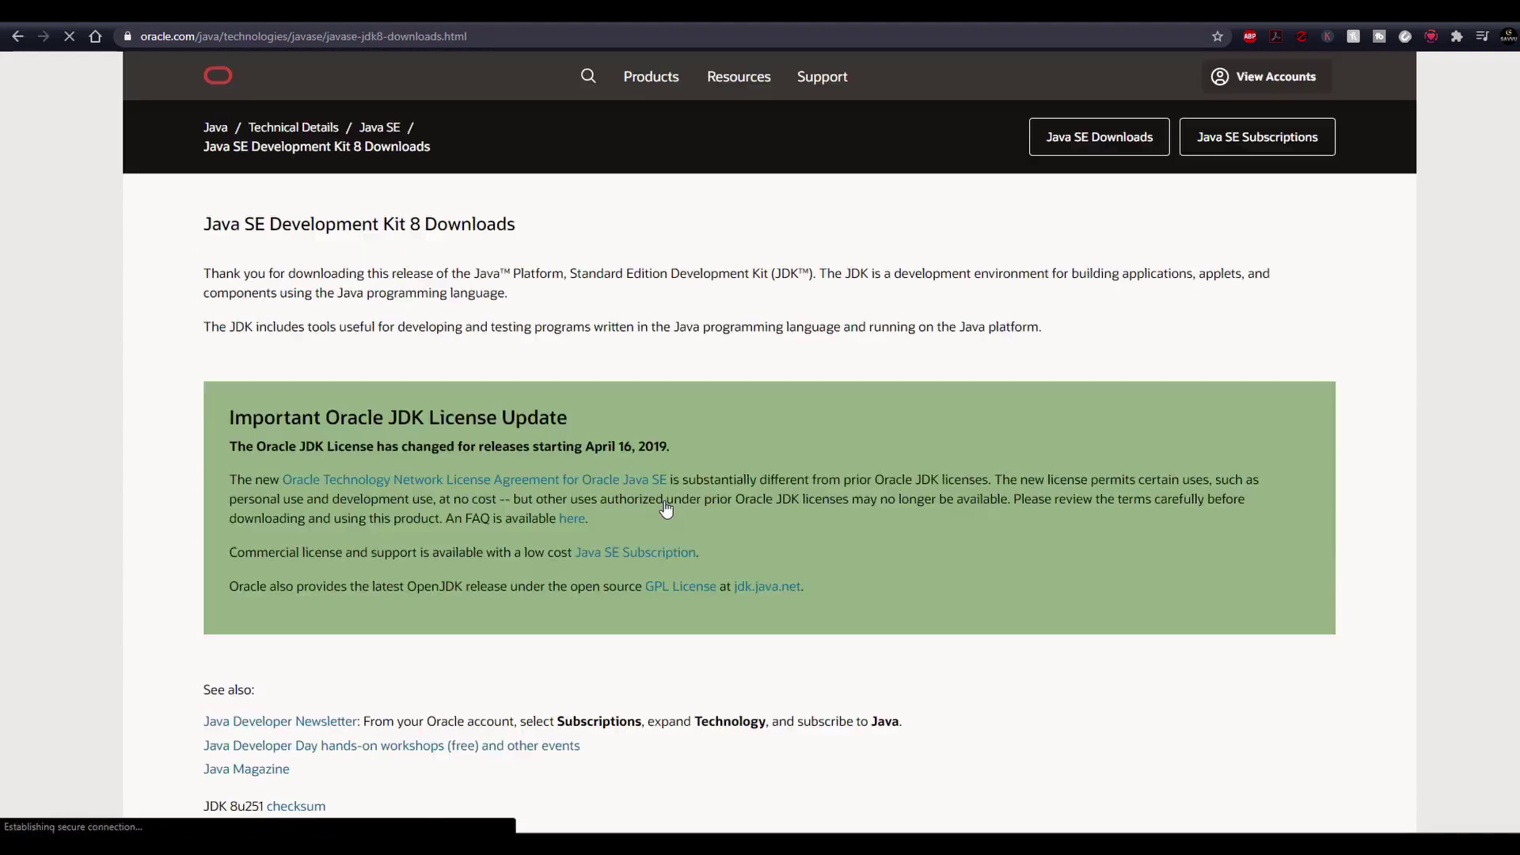
# - Scroll the JDK 8u251 table down to the Windows x86 and Windows x64 downloads
pyautogui.scroll(-1, 439, 550)
pyautogui.scroll(-8, 439, 550)
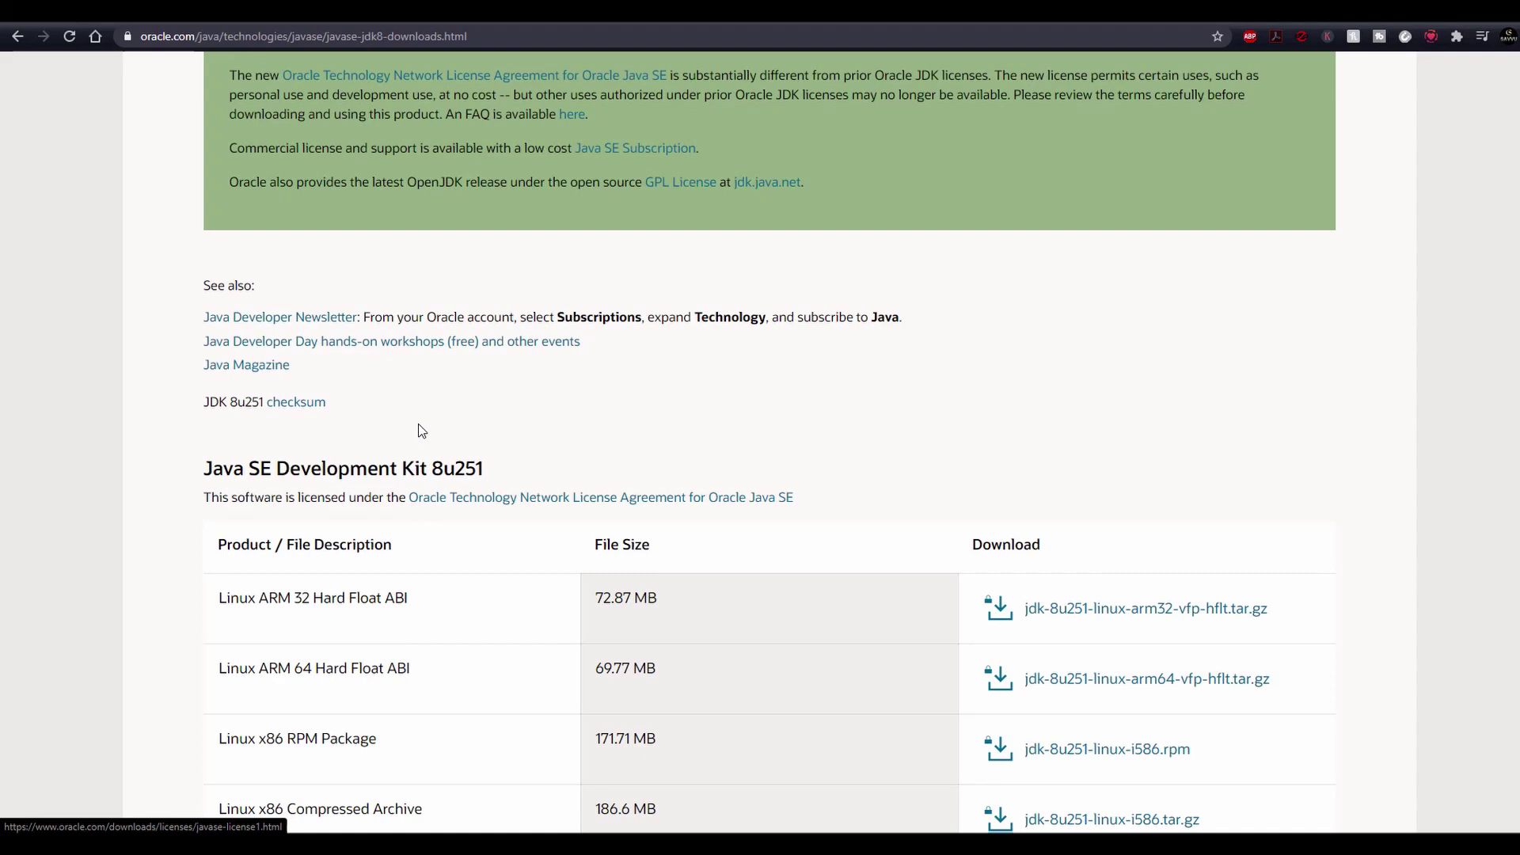
pyautogui.scroll(-5, 289, 508)
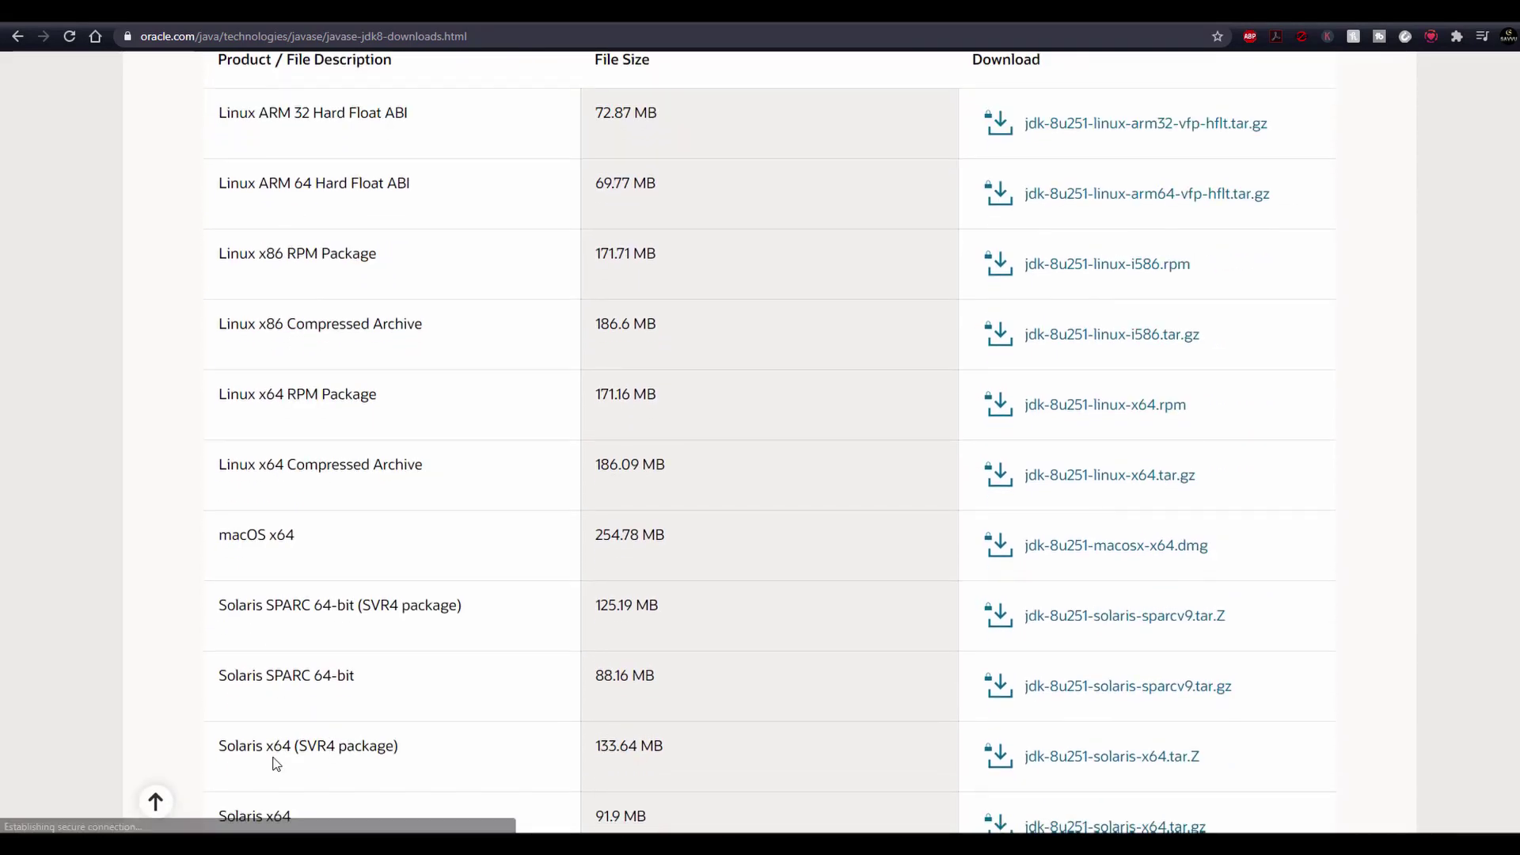
pyautogui.moveTo(225, 566); pyautogui.dragTo(546, 563)
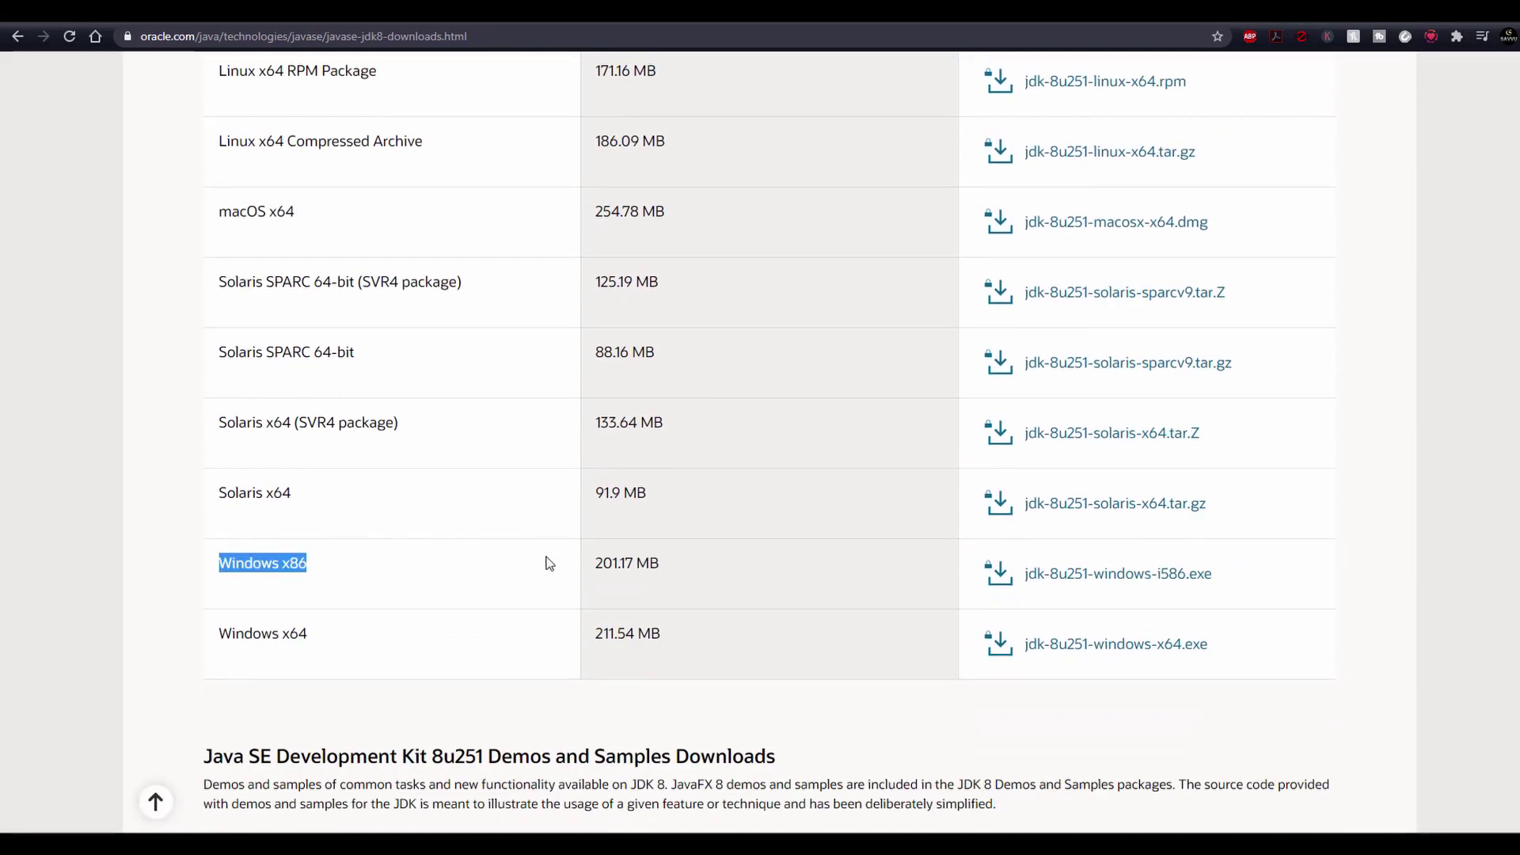
pyautogui.click(274, 640)
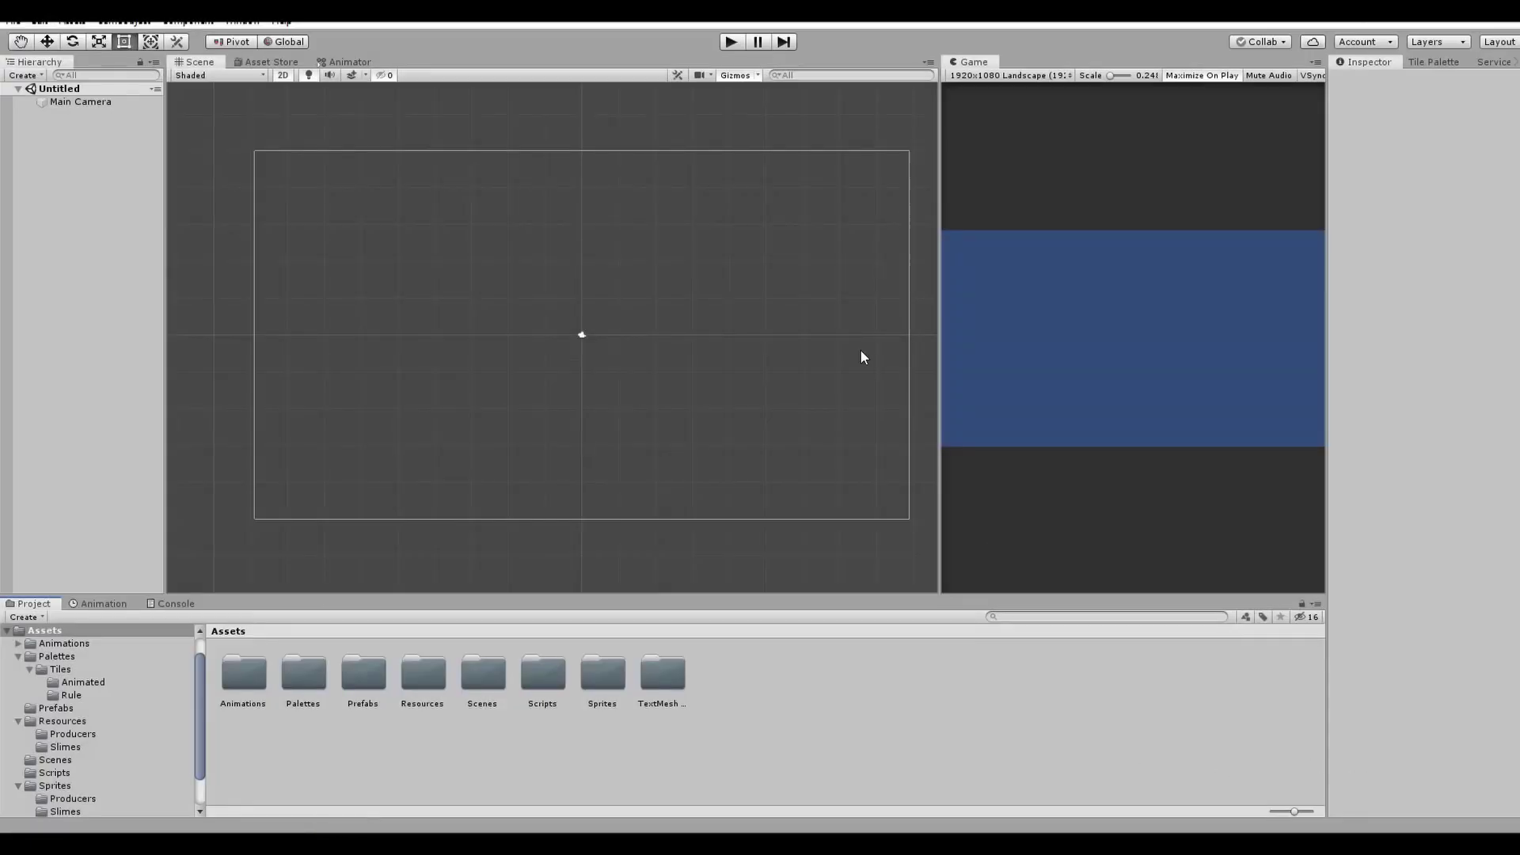
pyautogui.click(39, 22)
pyautogui.click(83, 476)
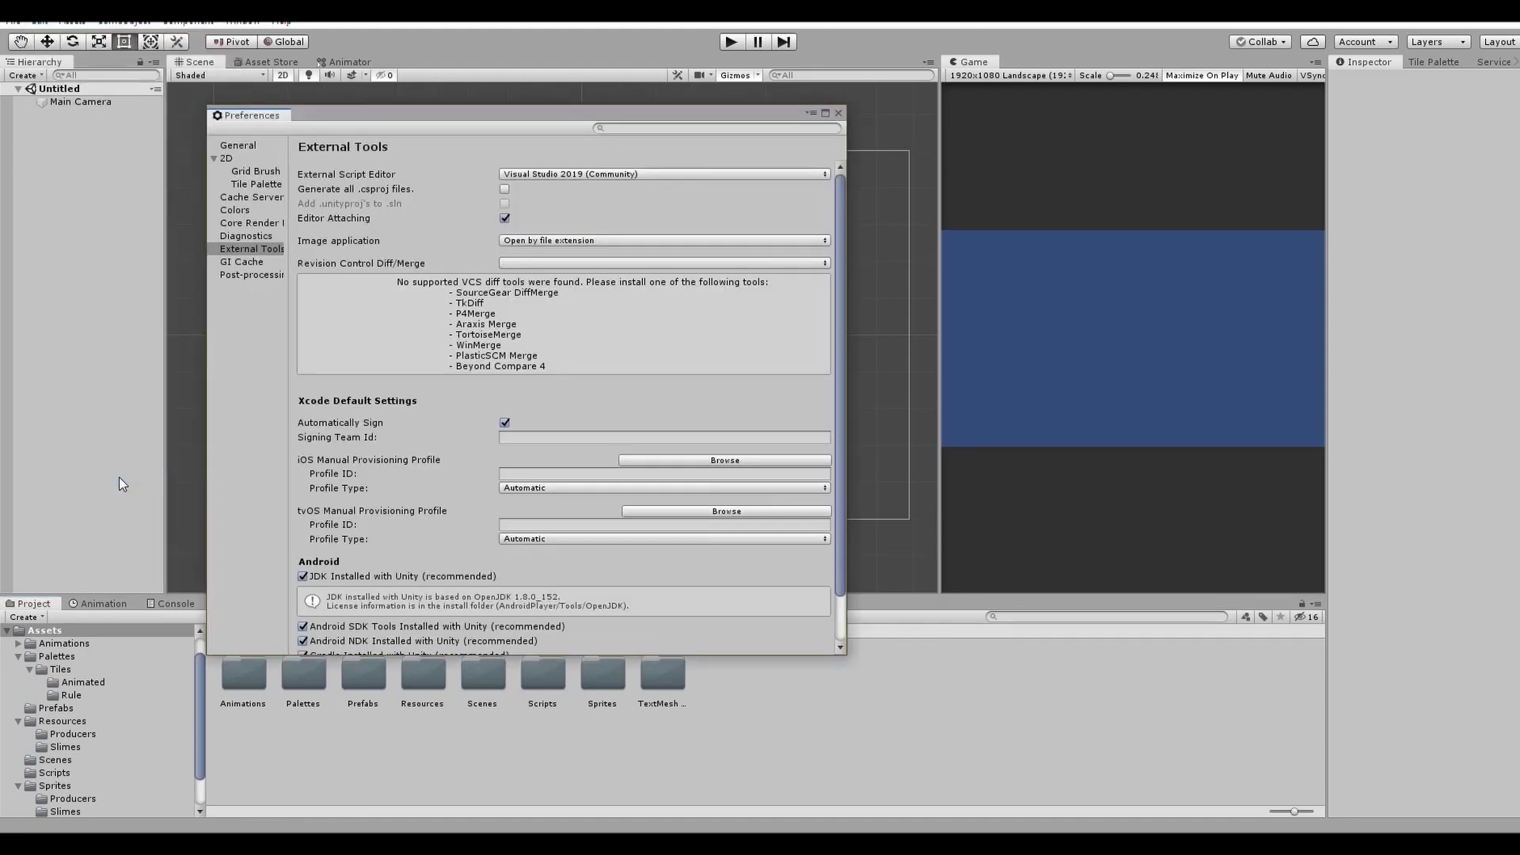
pyautogui.moveTo(636, 107); pyautogui.dragTo(765, 83)
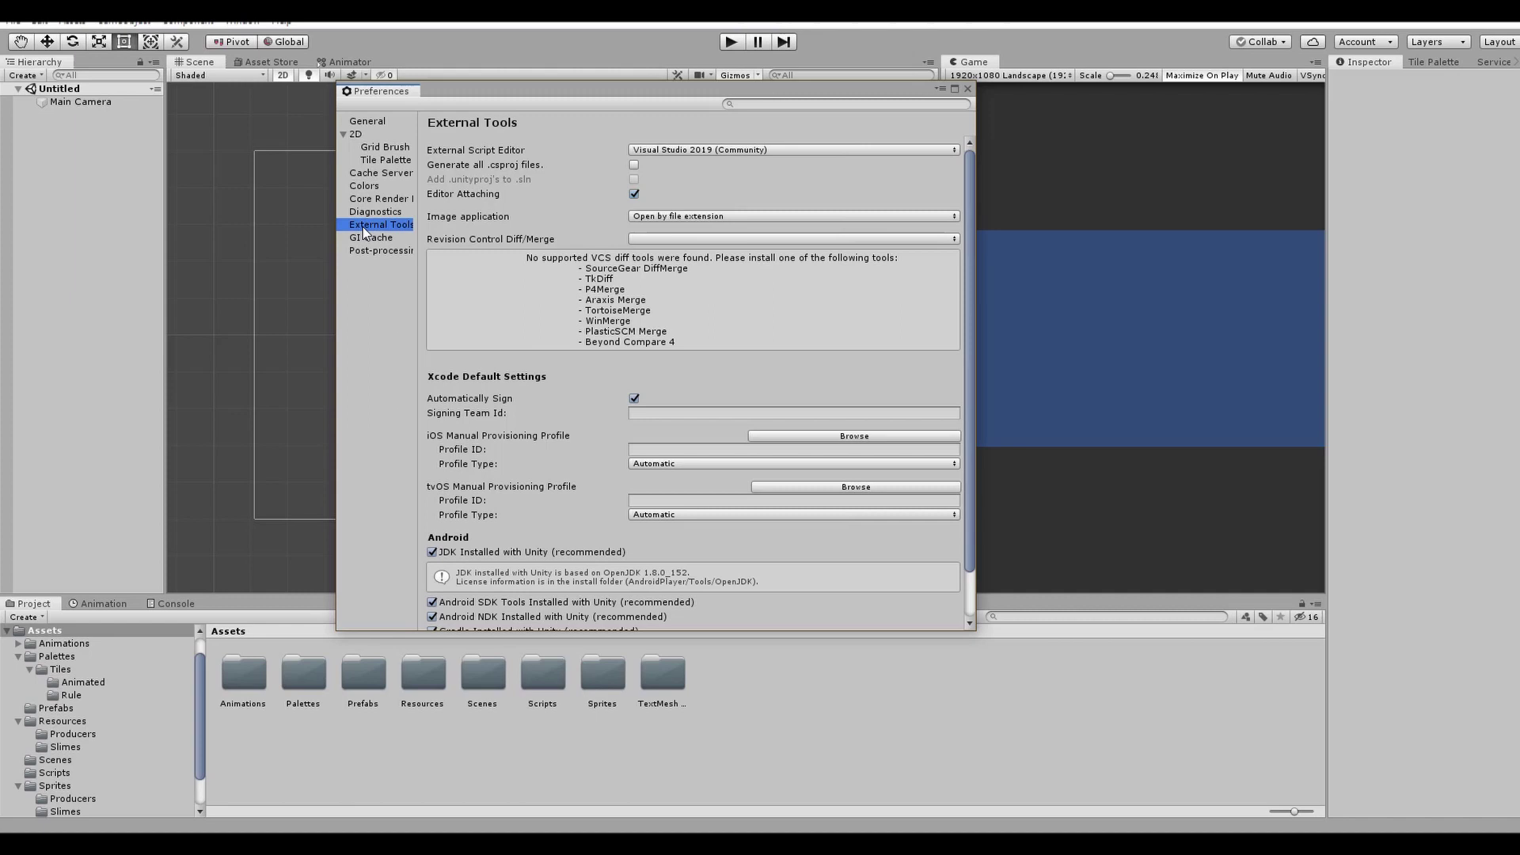
pyautogui.scroll(-3, 472, 291)
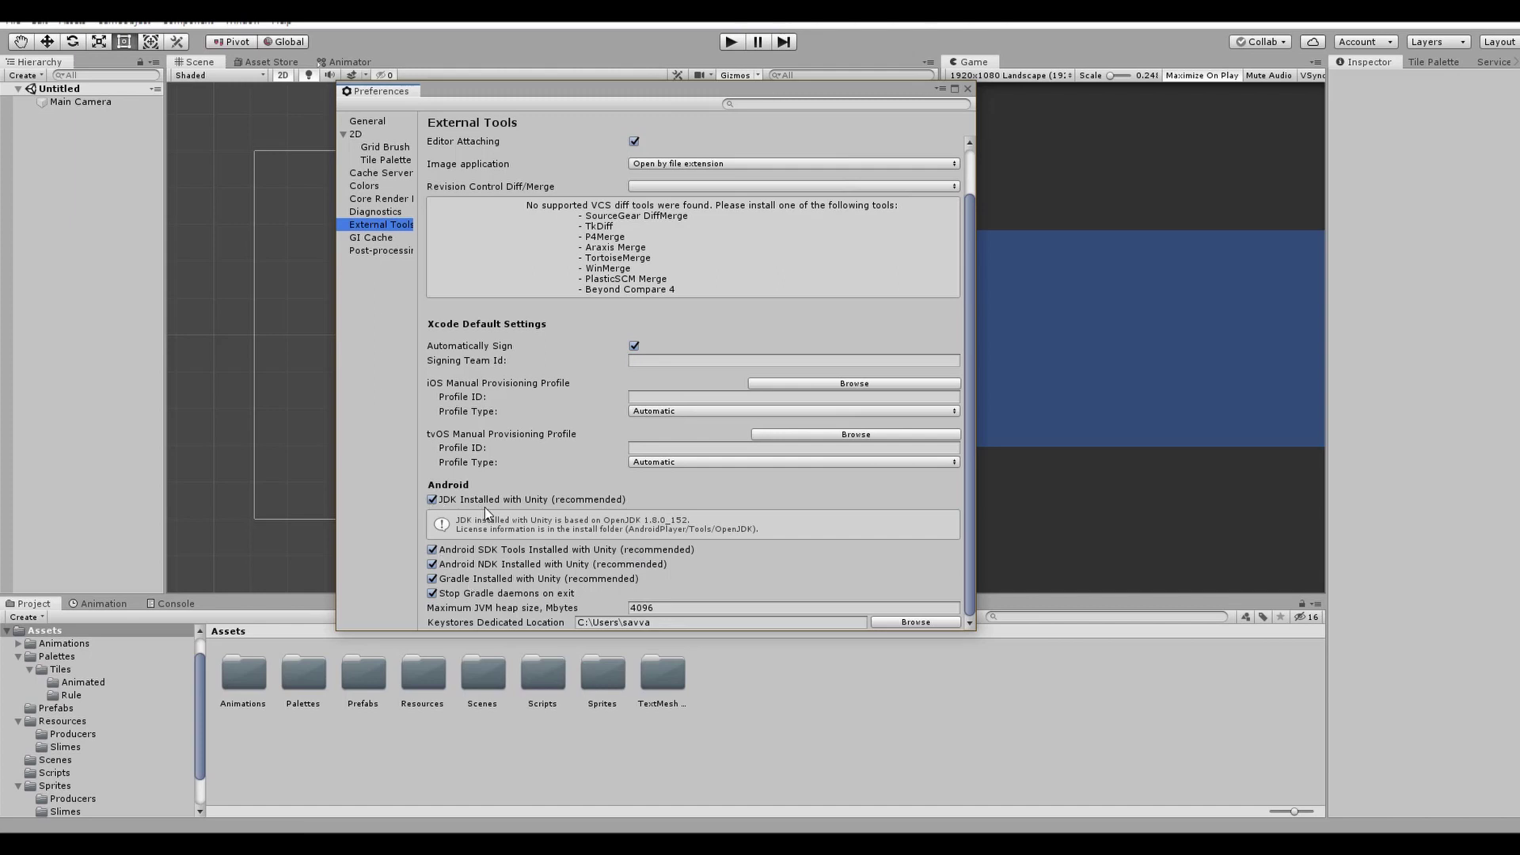
pyautogui.click(432, 501)
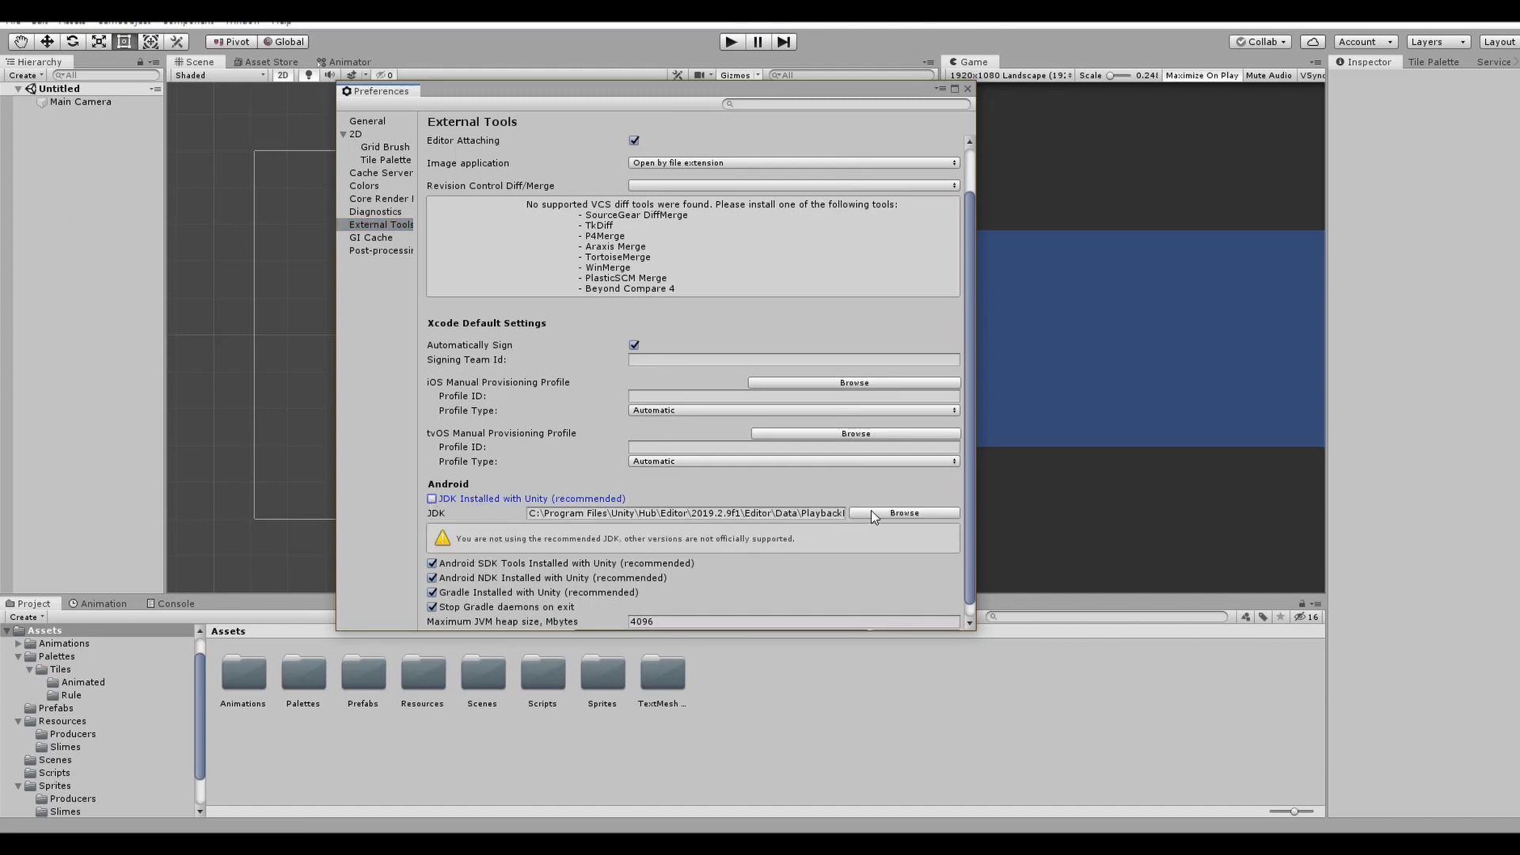
pyautogui.click(433, 500)
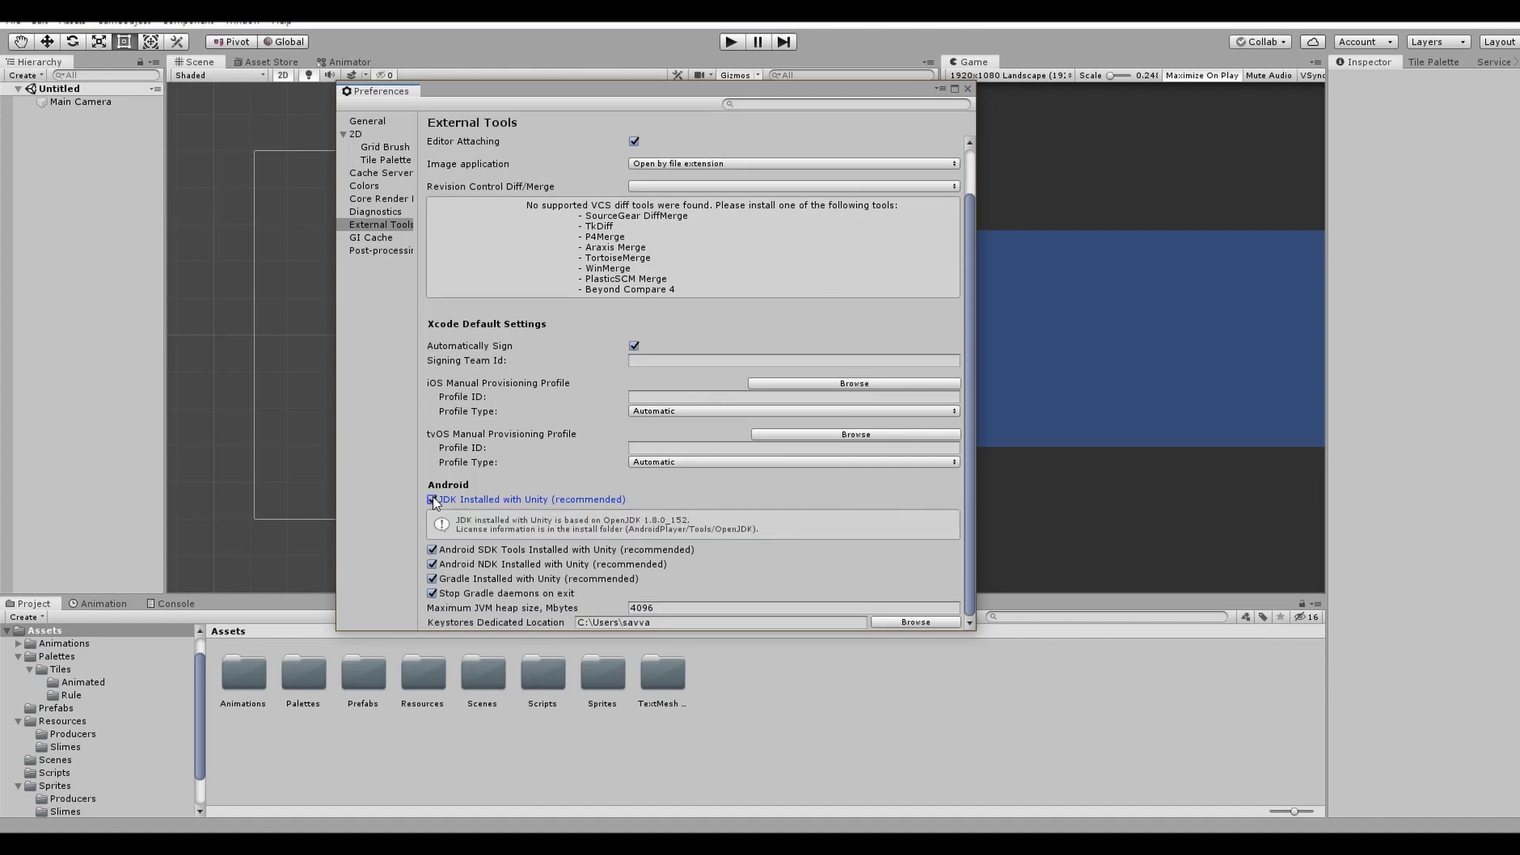
pyautogui.click(432, 550)
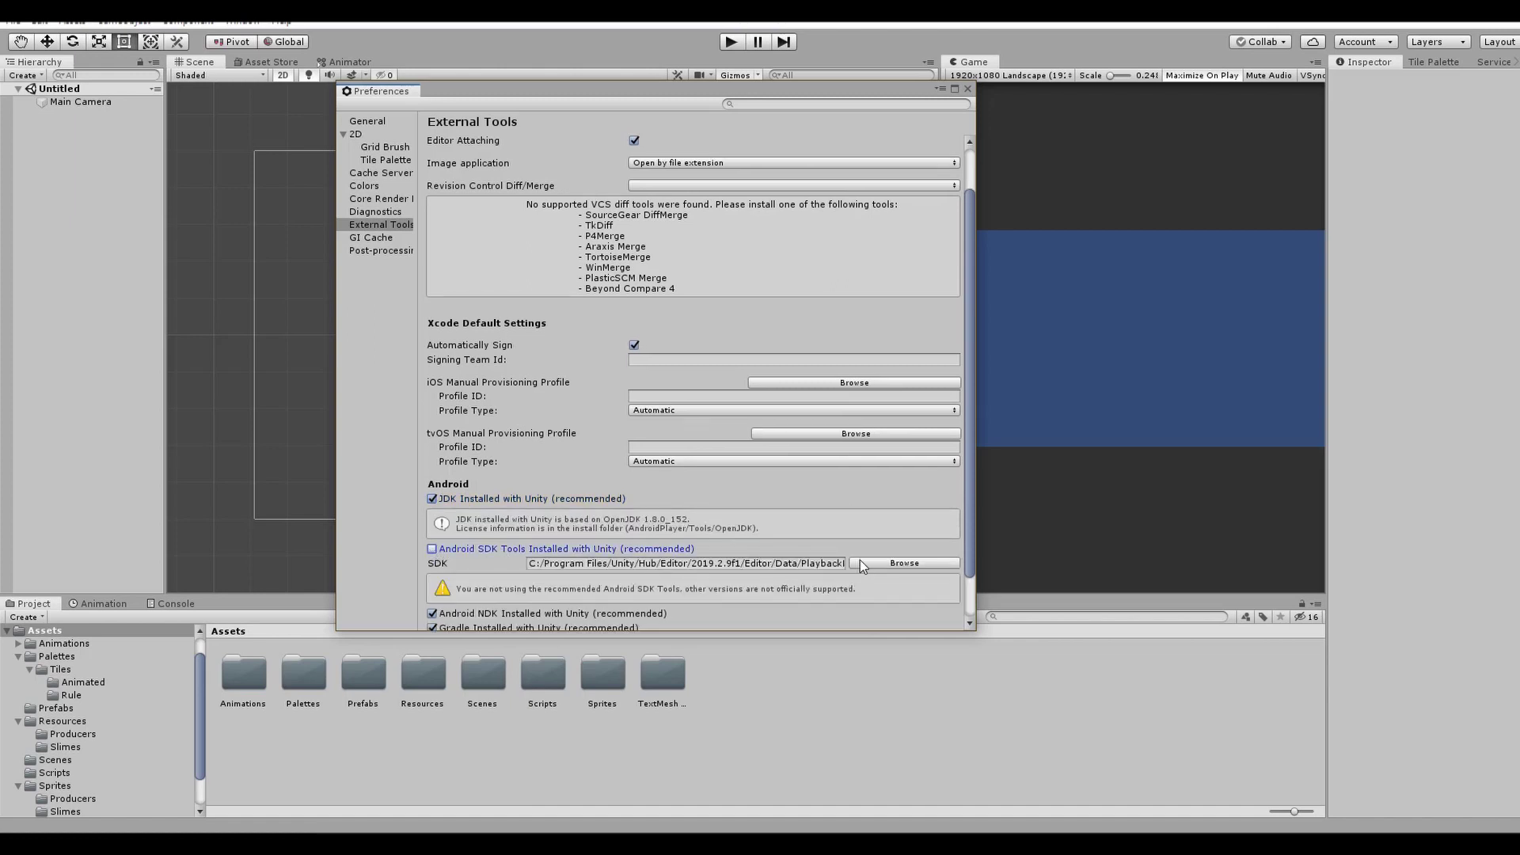
pyautogui.click(432, 549)
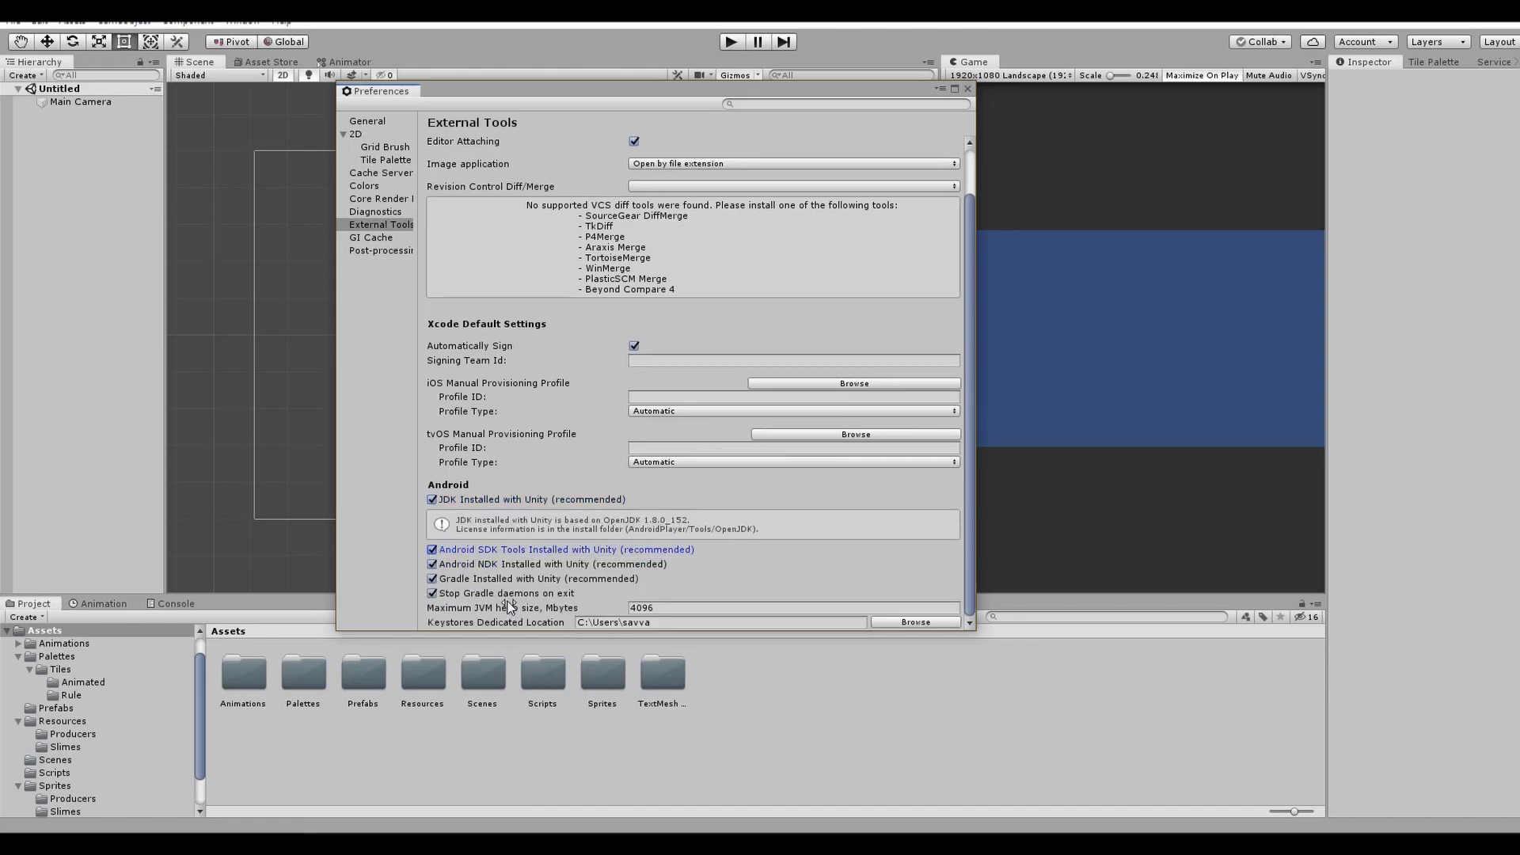
pyautogui.click(968, 89)
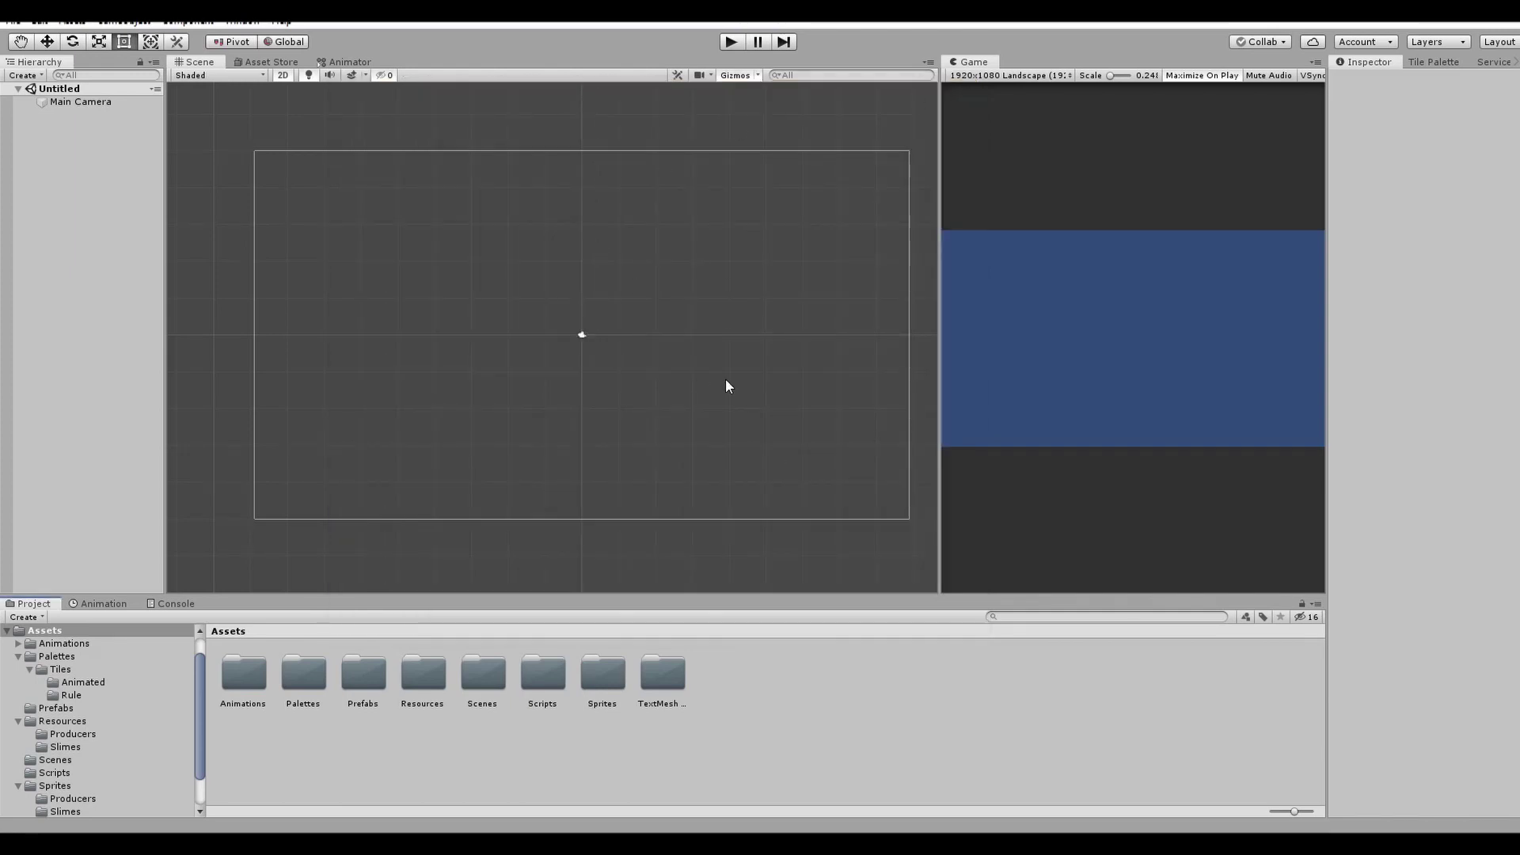
pyautogui.click(12, 23)
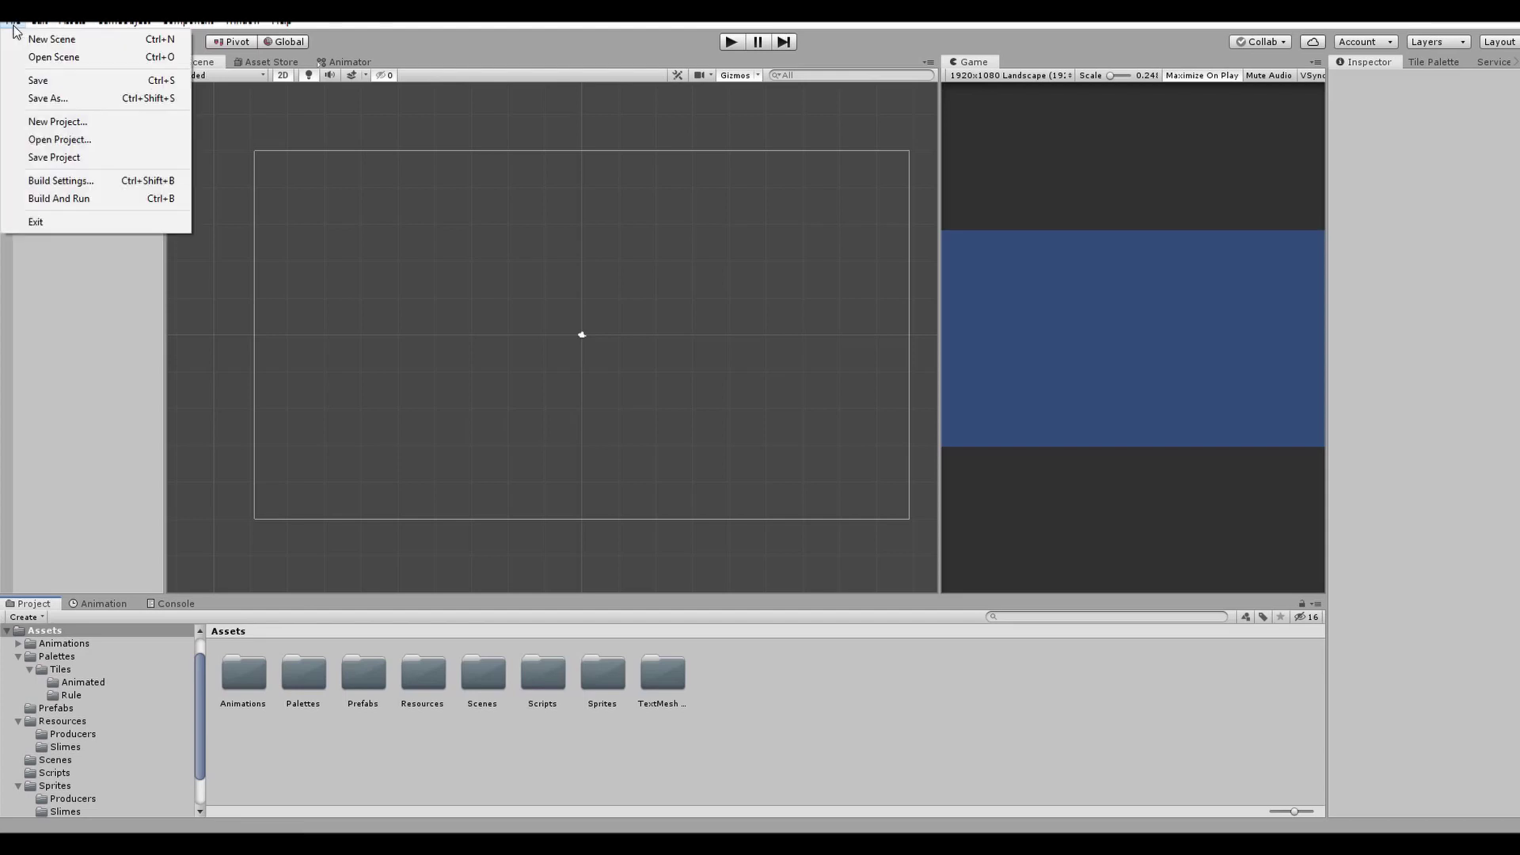
pyautogui.click(91, 184)
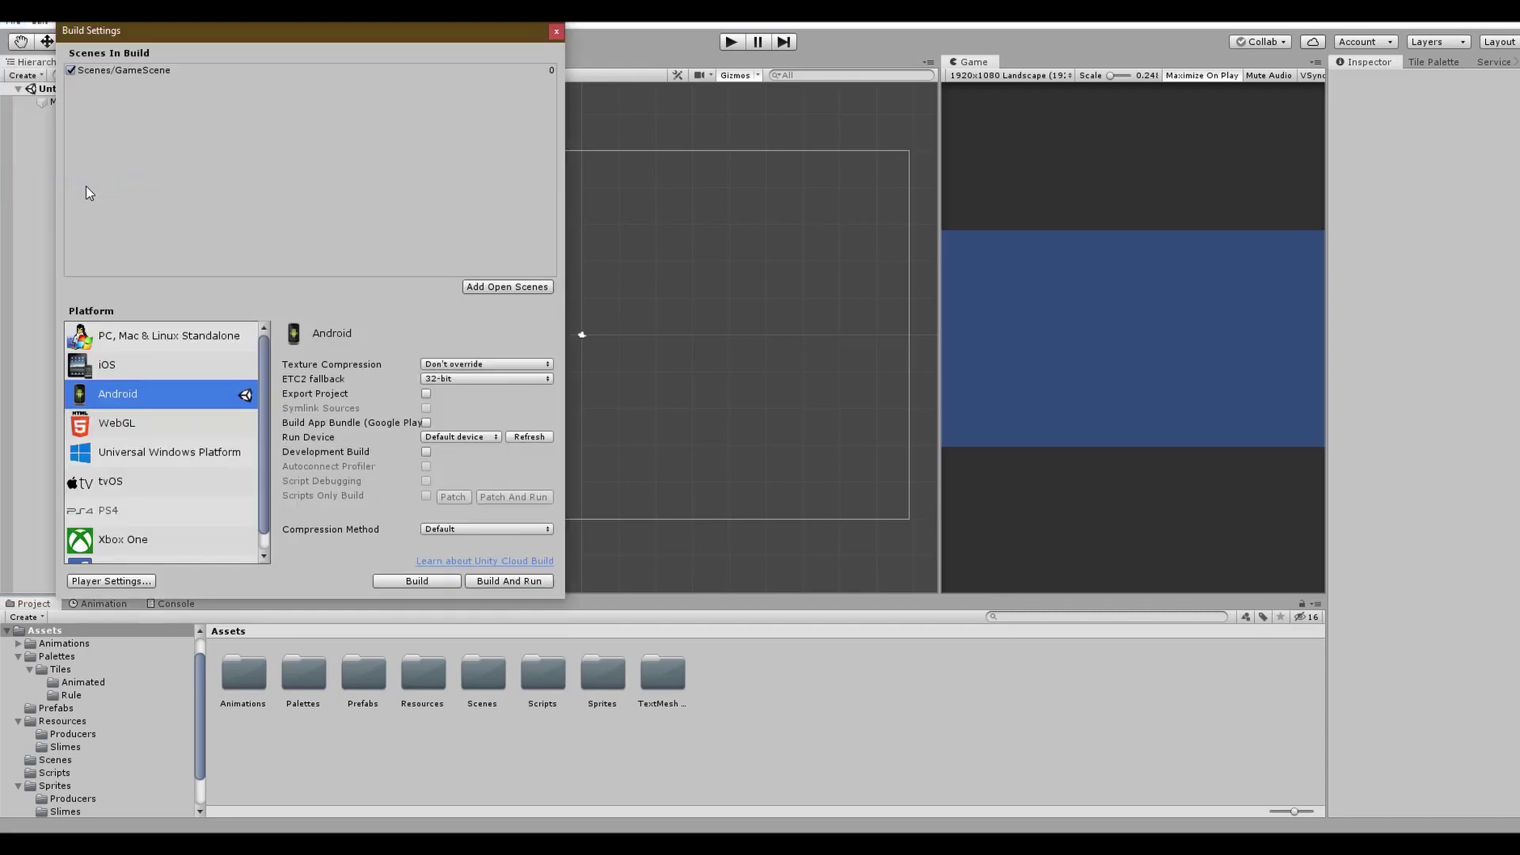
pyautogui.scroll(-1, 113, 511)
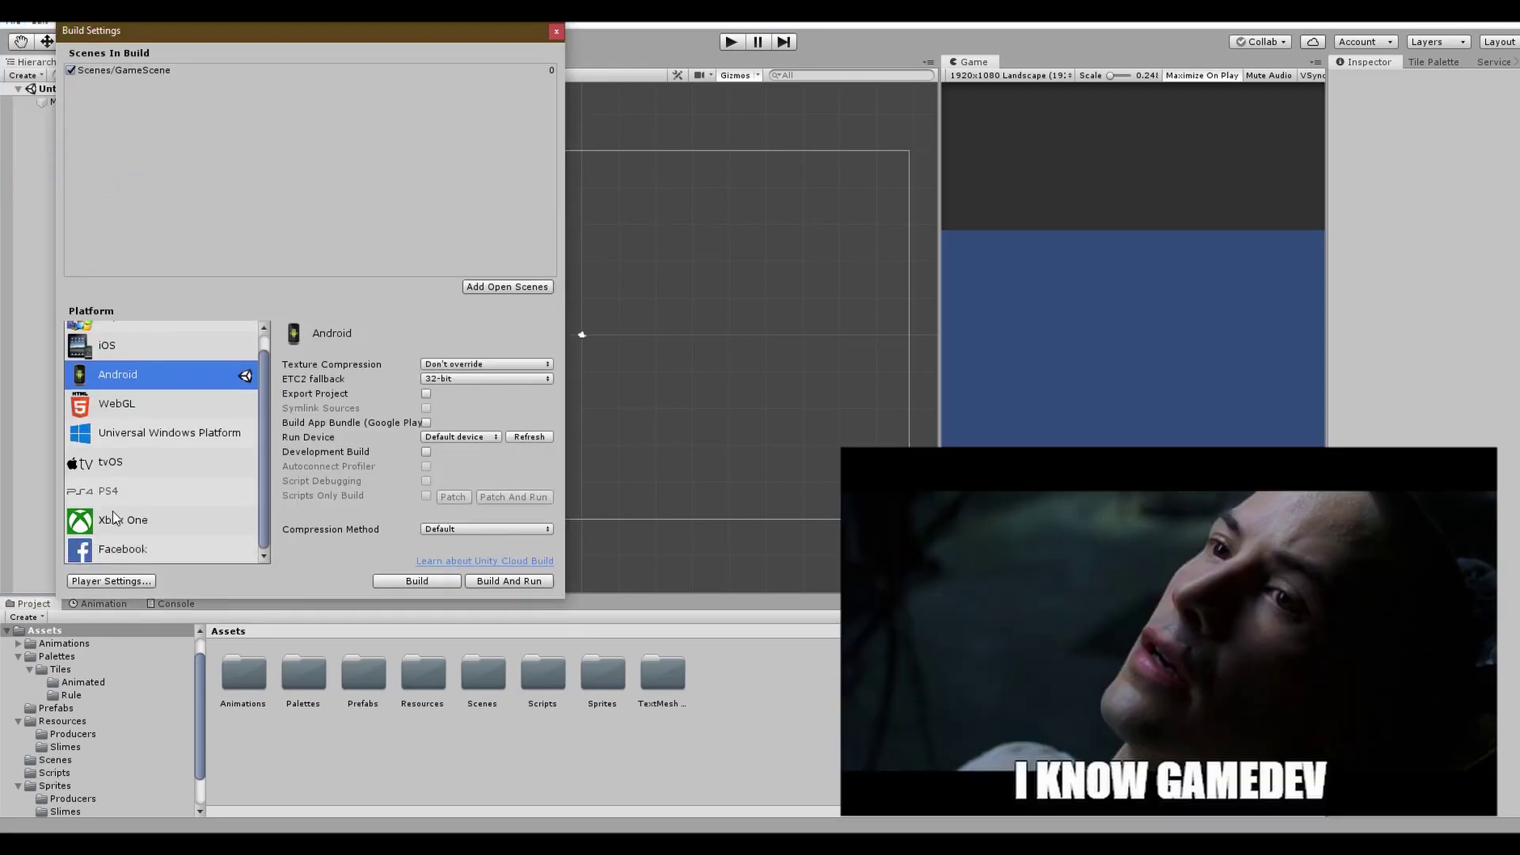
pyautogui.scroll(1, 112, 510)
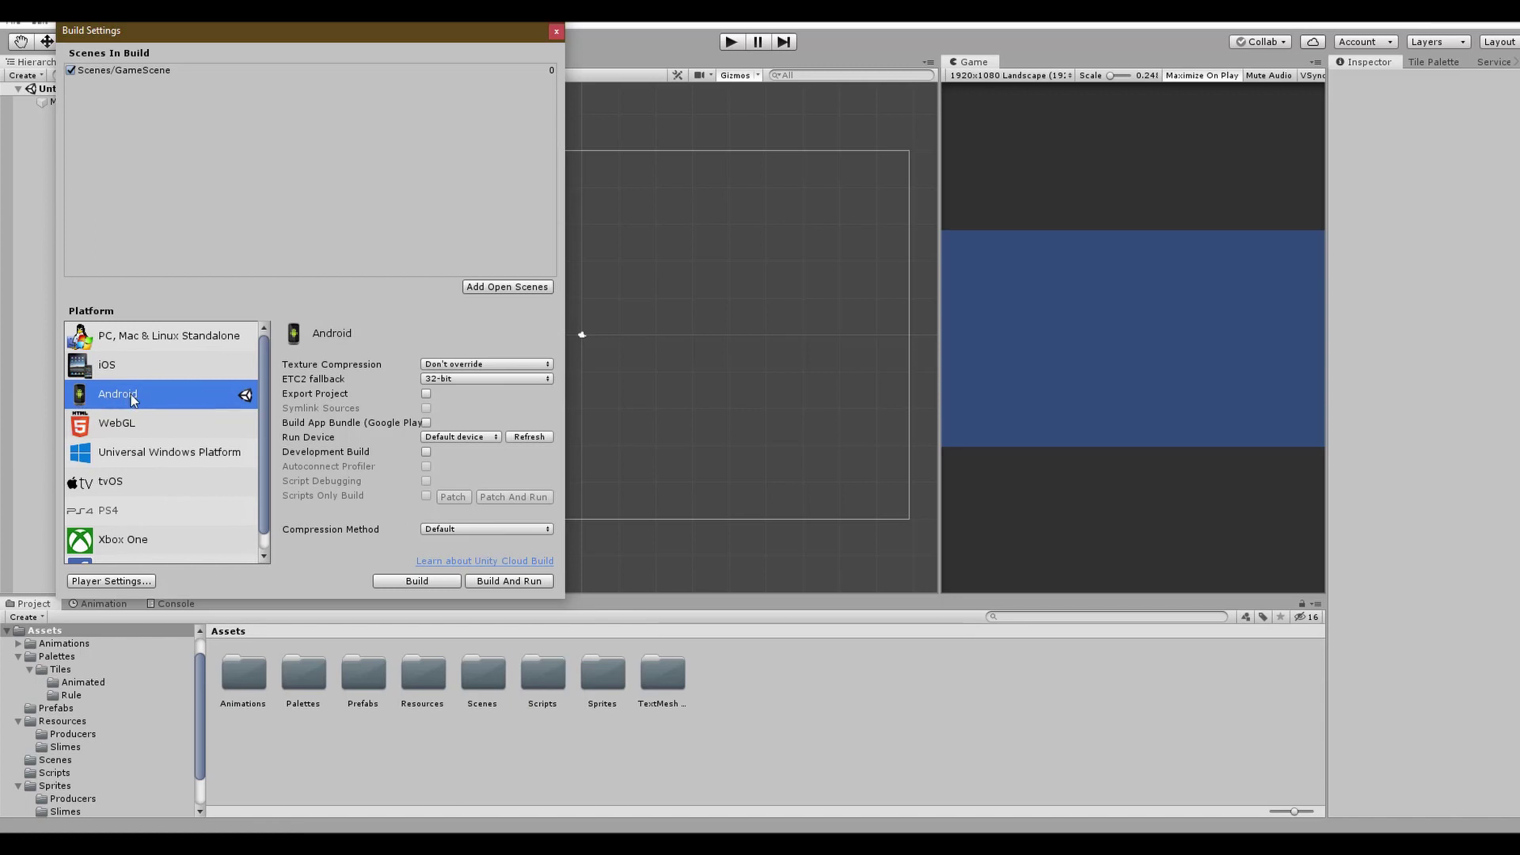
pyautogui.click(113, 368)
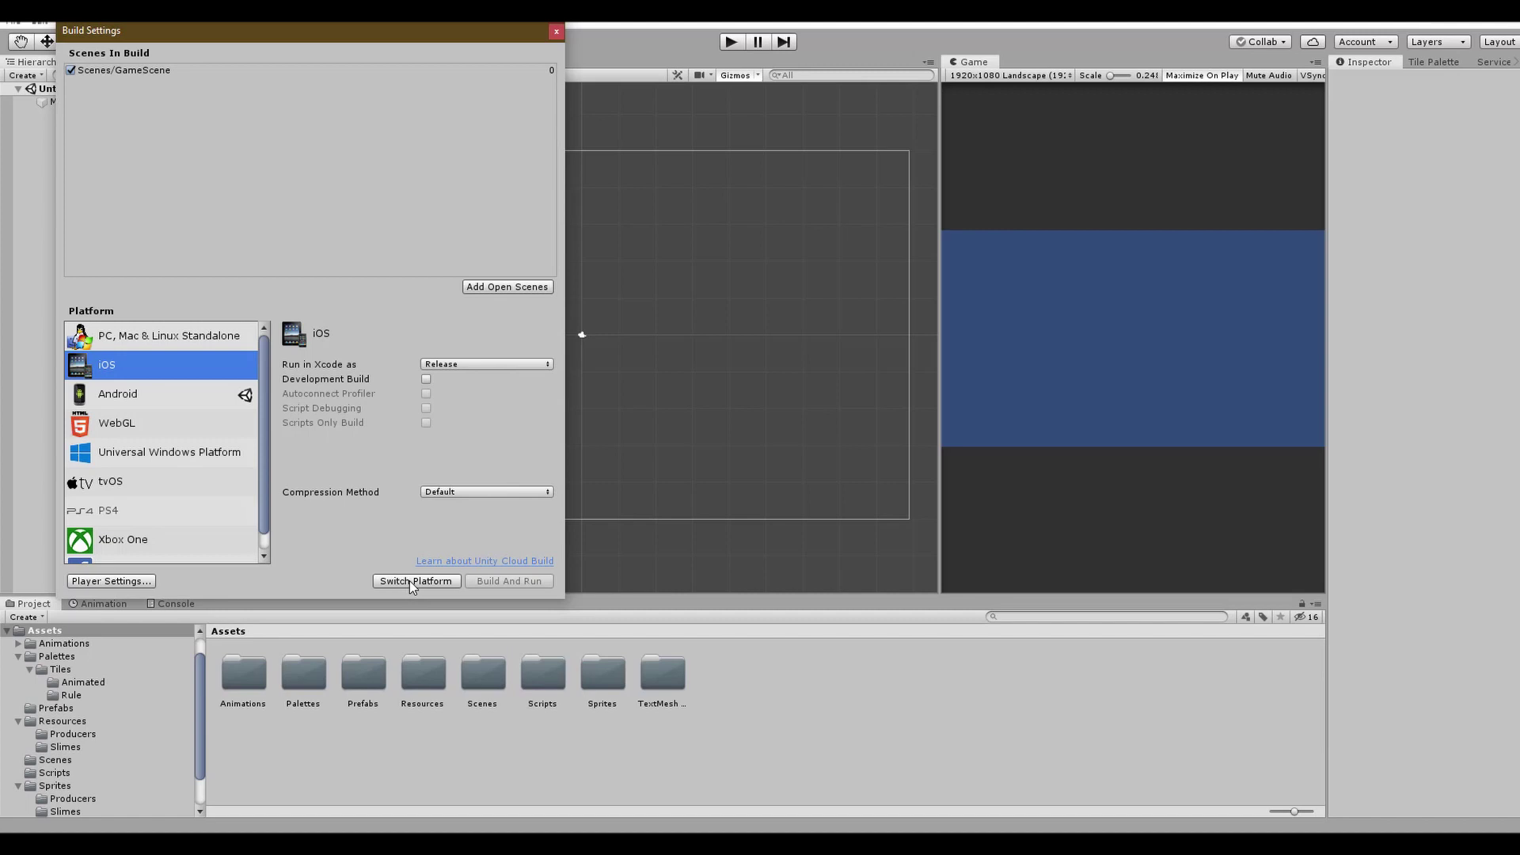
pyautogui.click(129, 403)
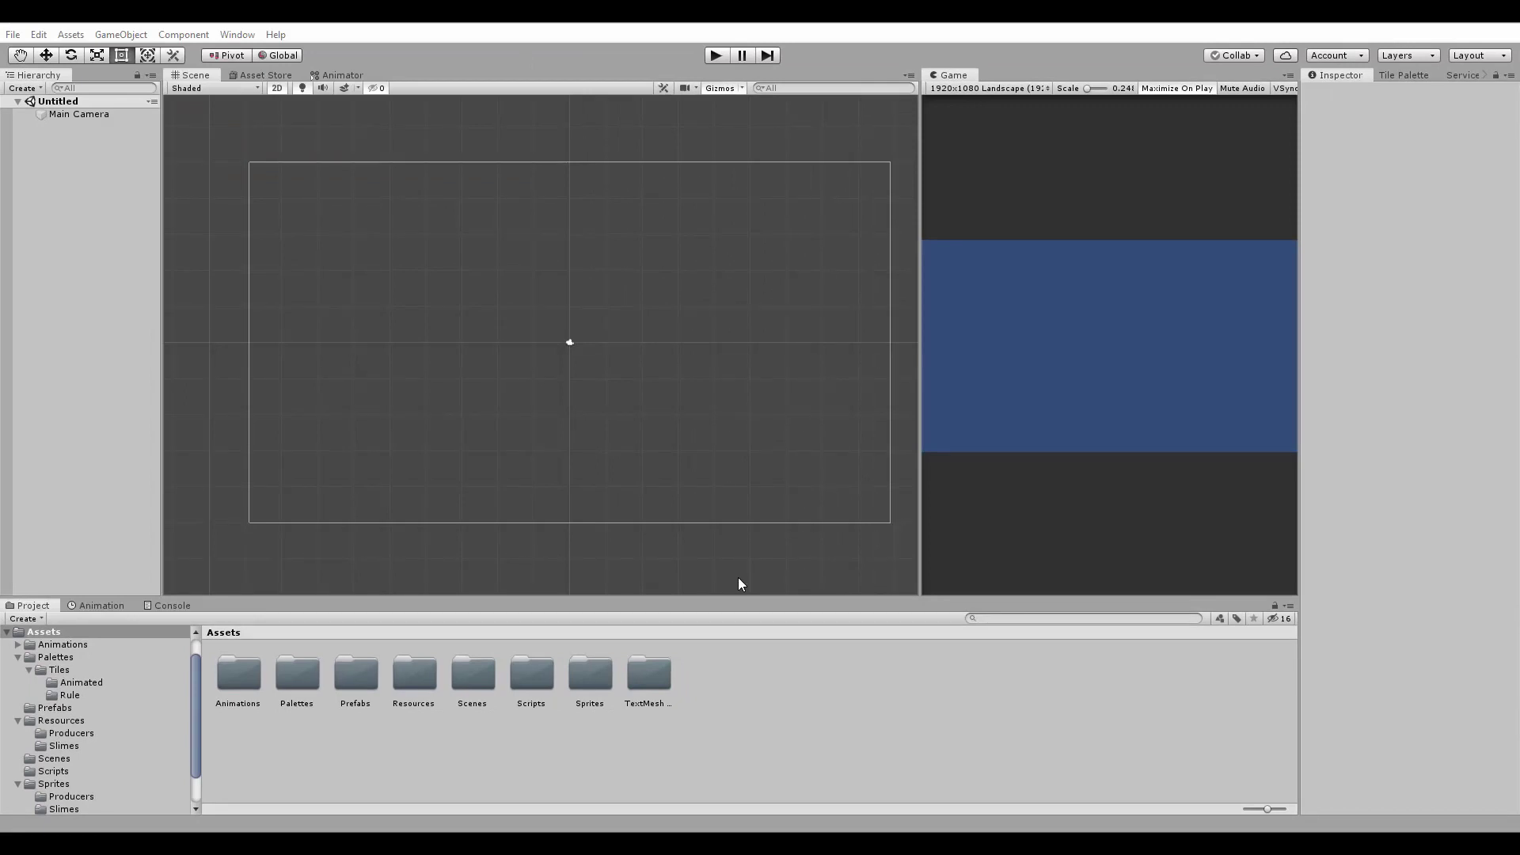
# - Start a new Unity project using the 2D template
pyautogui.click(15, 35)
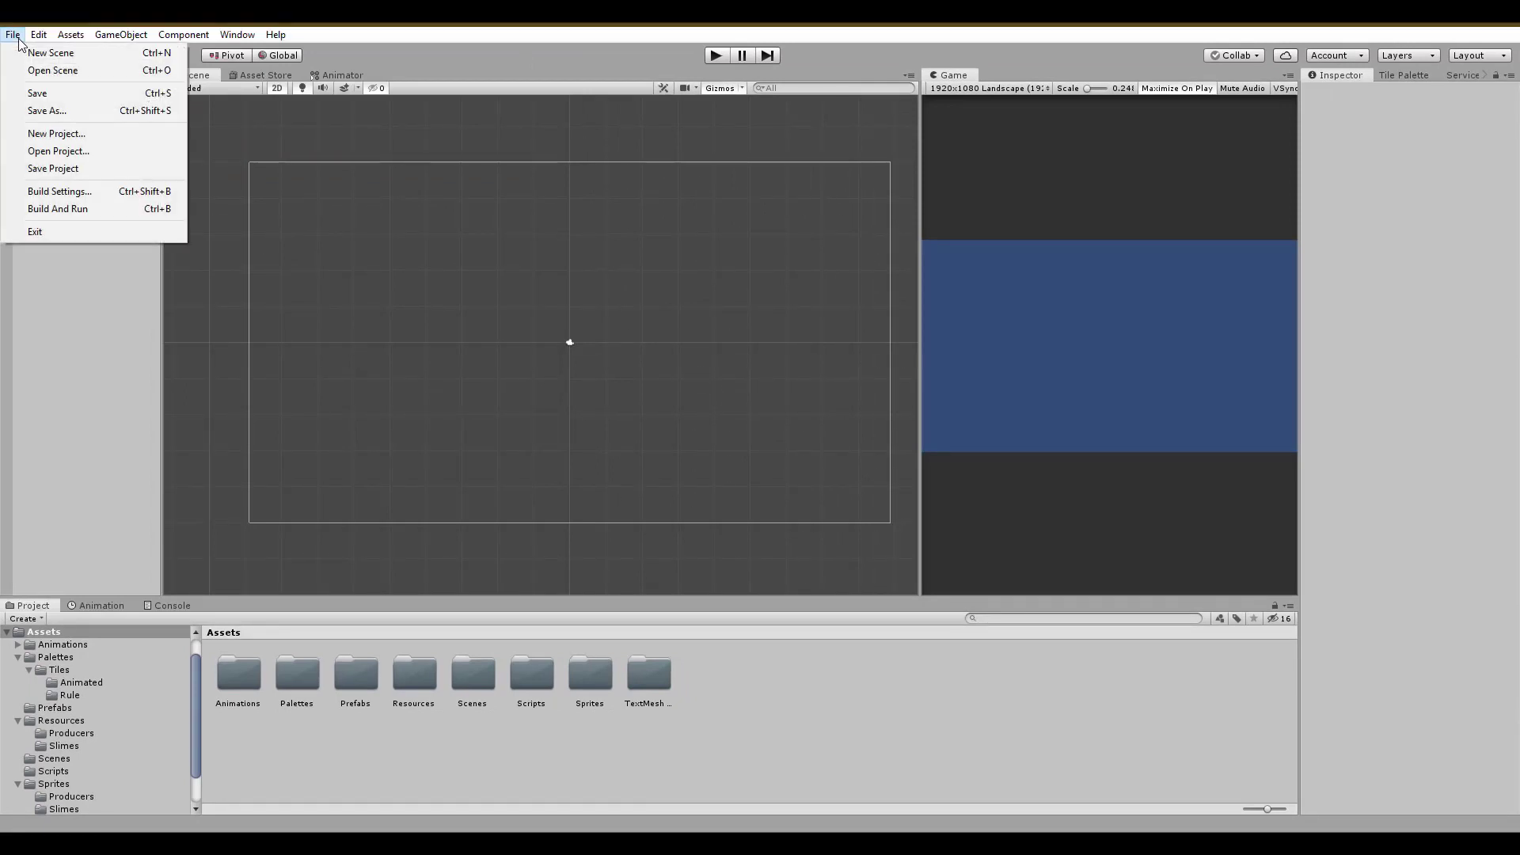
pyautogui.click(58, 135)
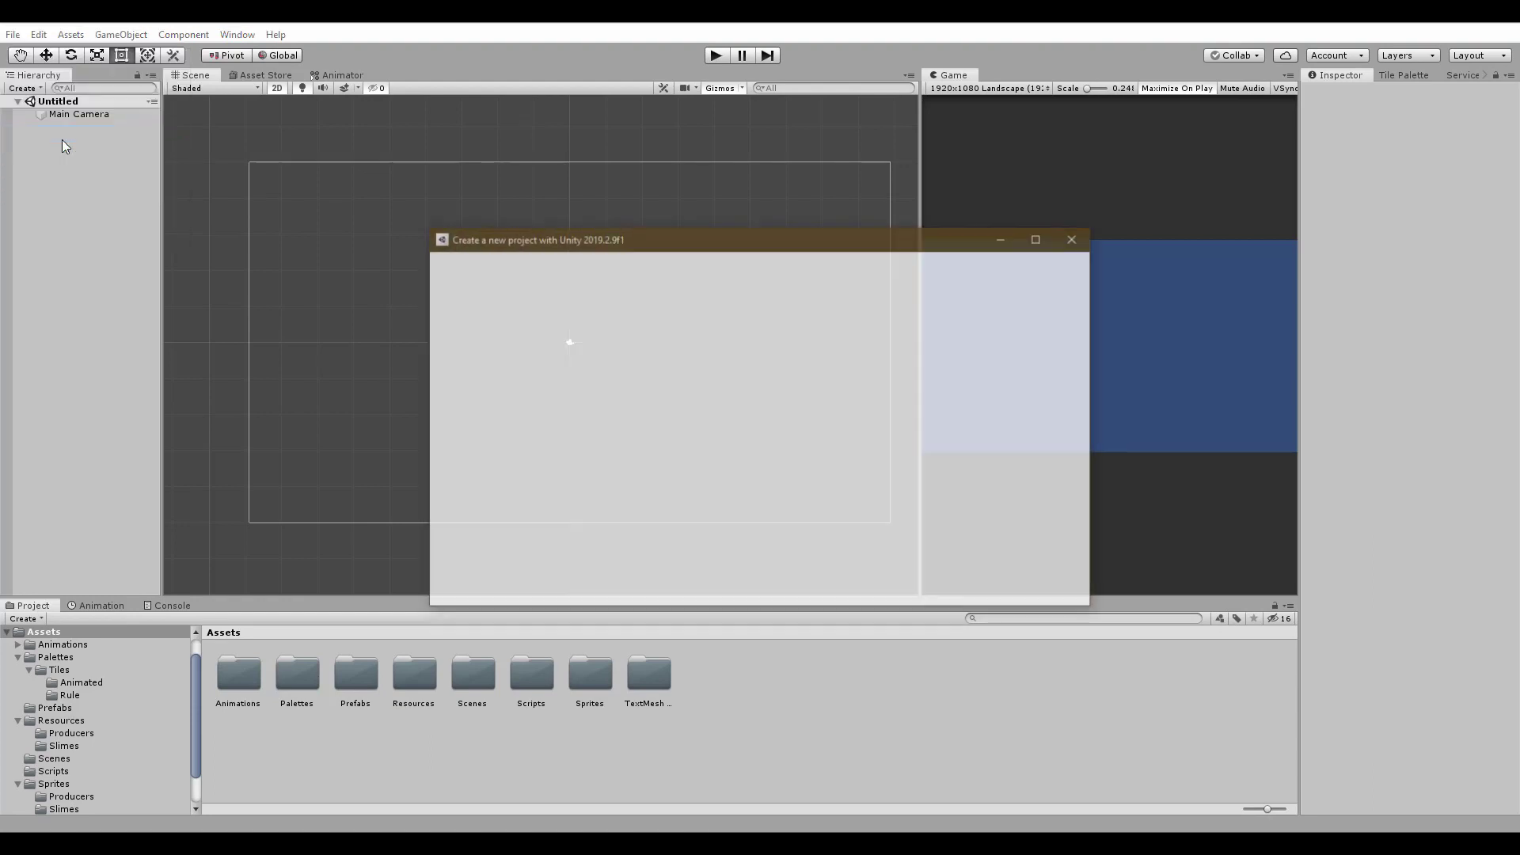
pyautogui.click(494, 382)
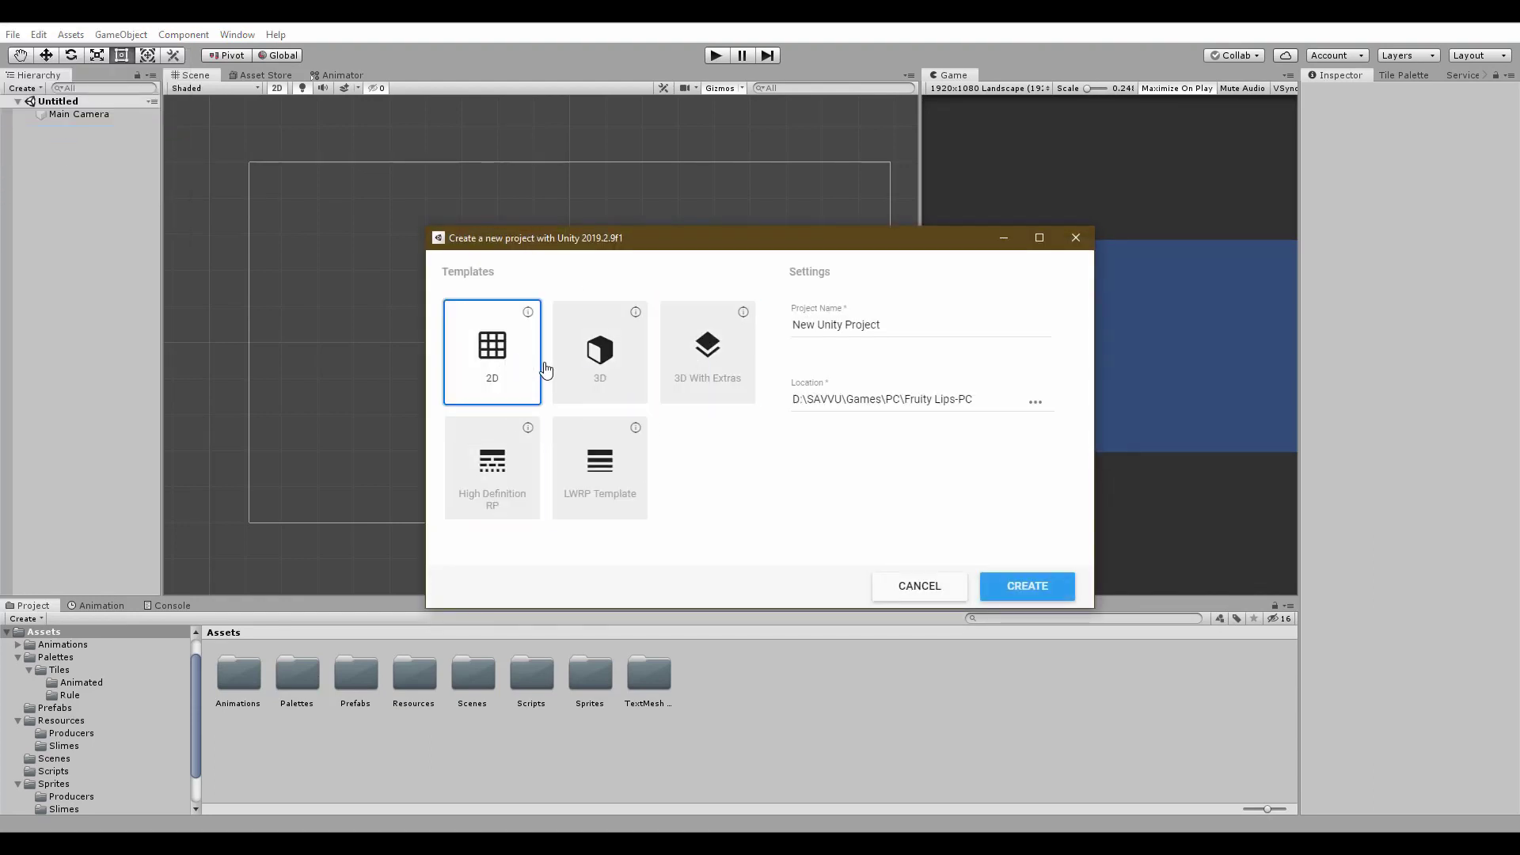
# - Set the project location to a new PokeGame folder inside the Android games folder
pyautogui.click(1034, 406)
pyautogui.click(717, 287)
pyautogui.doubleClick(605, 360)
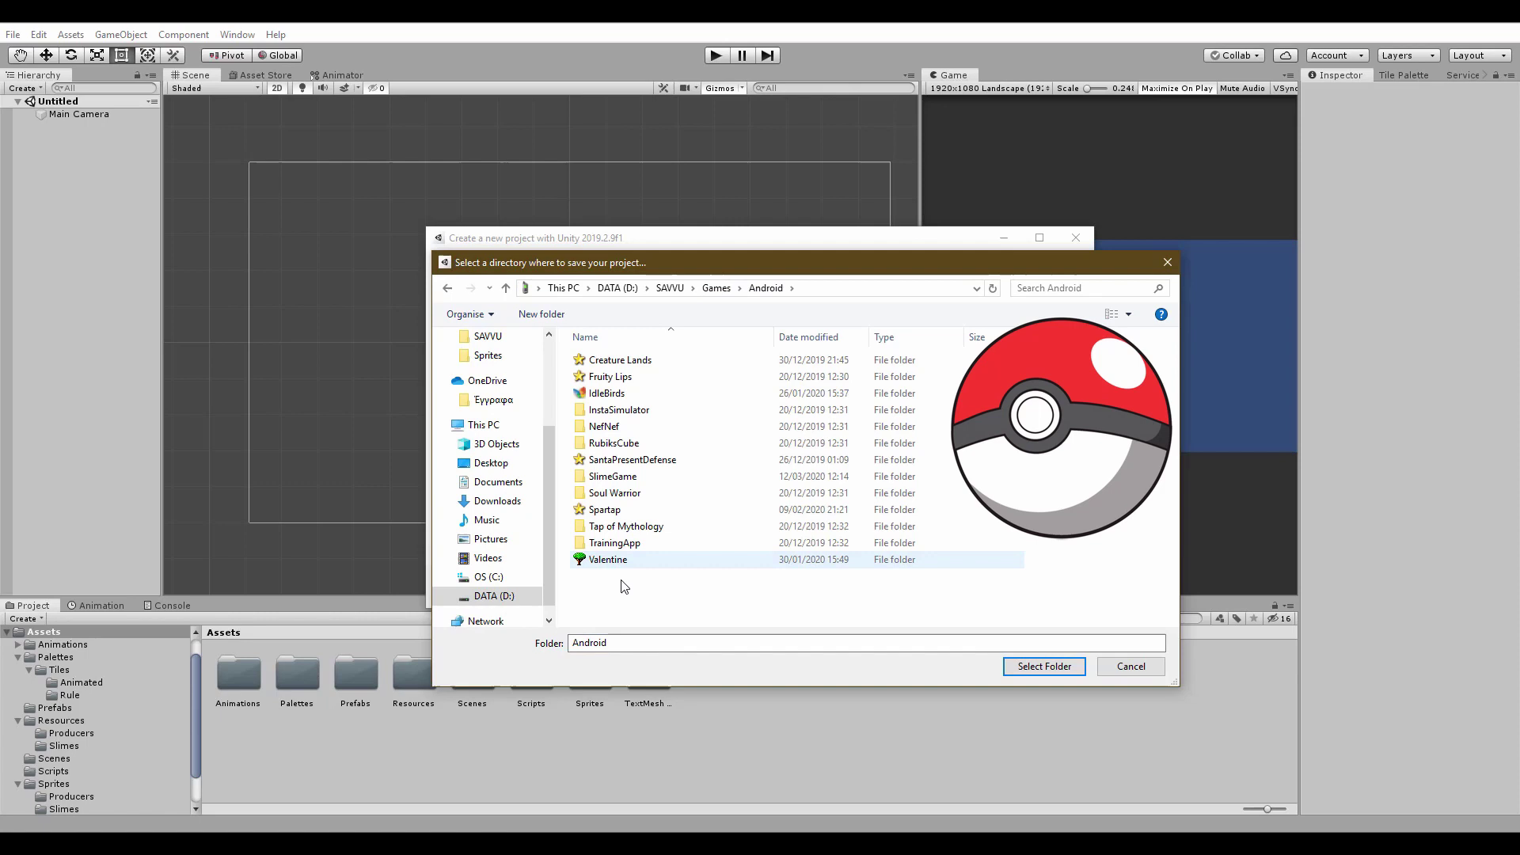
pyautogui.rightClick(622, 584)
pyautogui.moveTo(700, 772)
pyautogui.click(831, 770)
pyautogui.write('PokeGame')
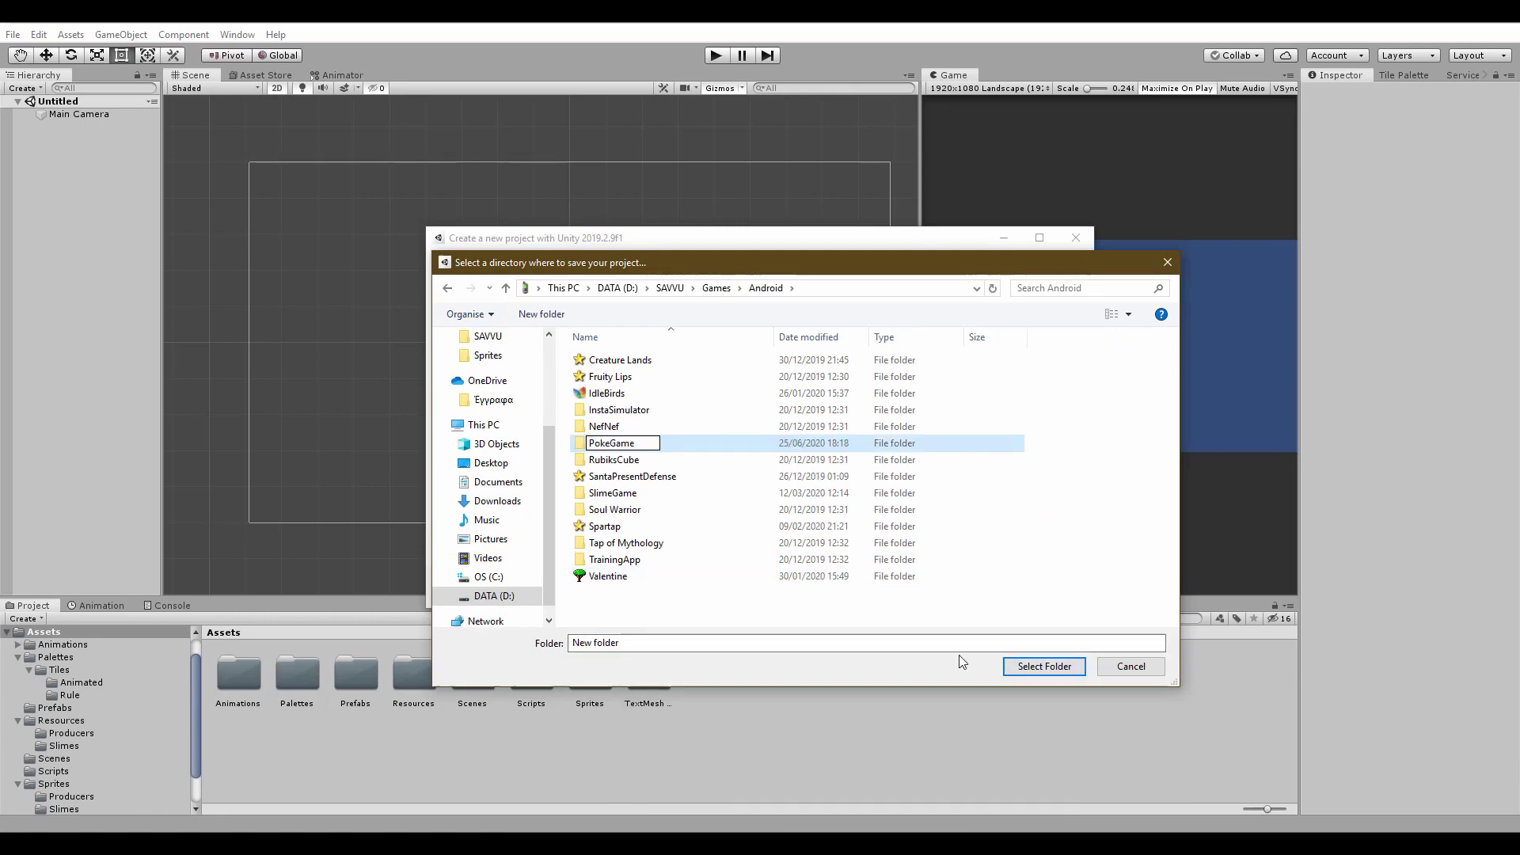
pyautogui.click(1044, 666)
# - Name the project PokeGame and create it
pyautogui.tripleClick(823, 327)
pyautogui.write('PokeGame')
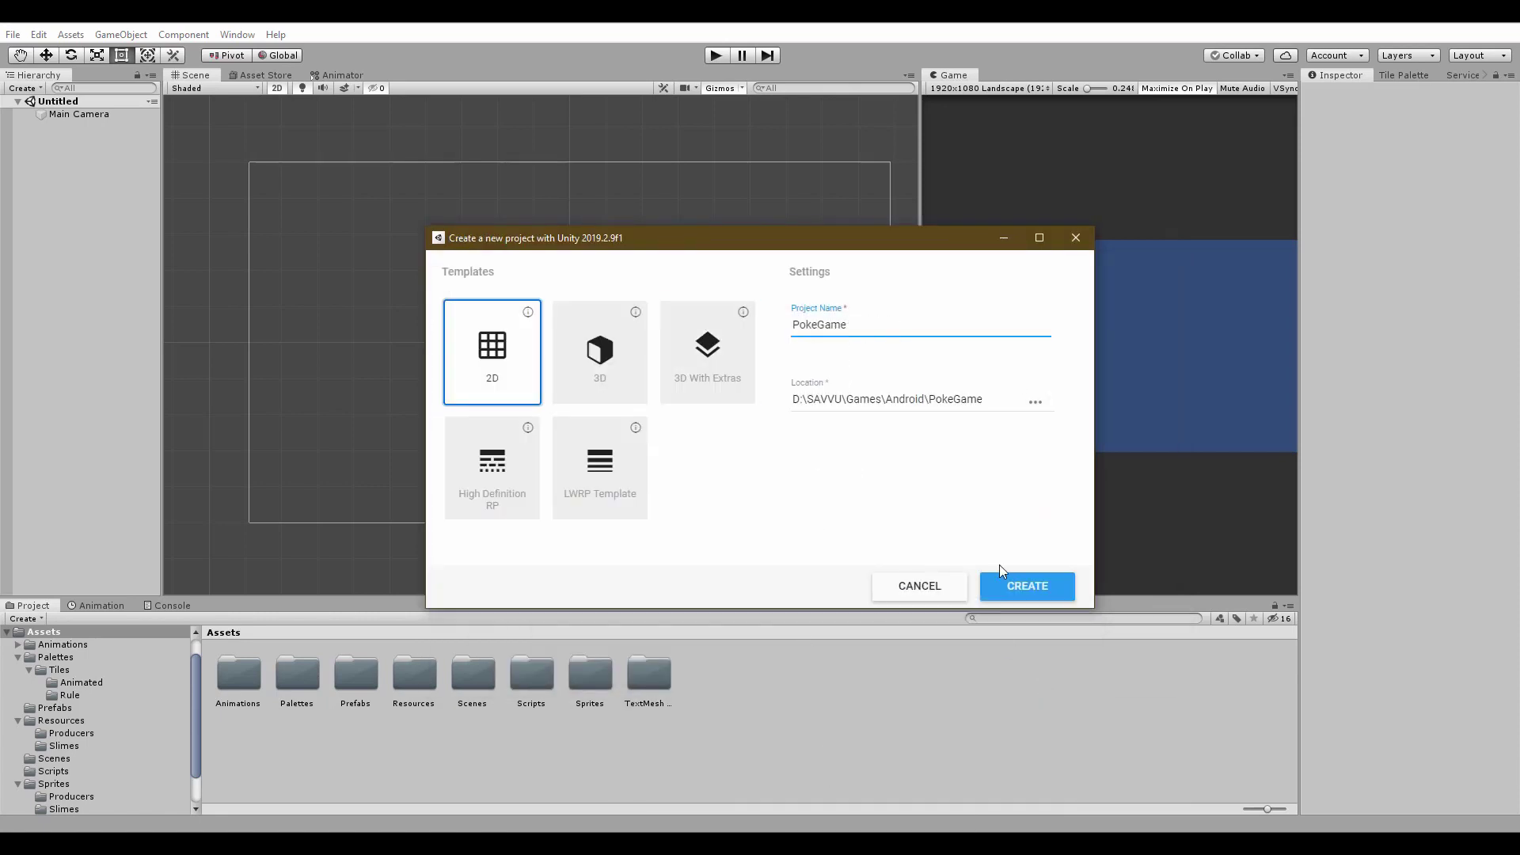
pyautogui.click(1004, 585)
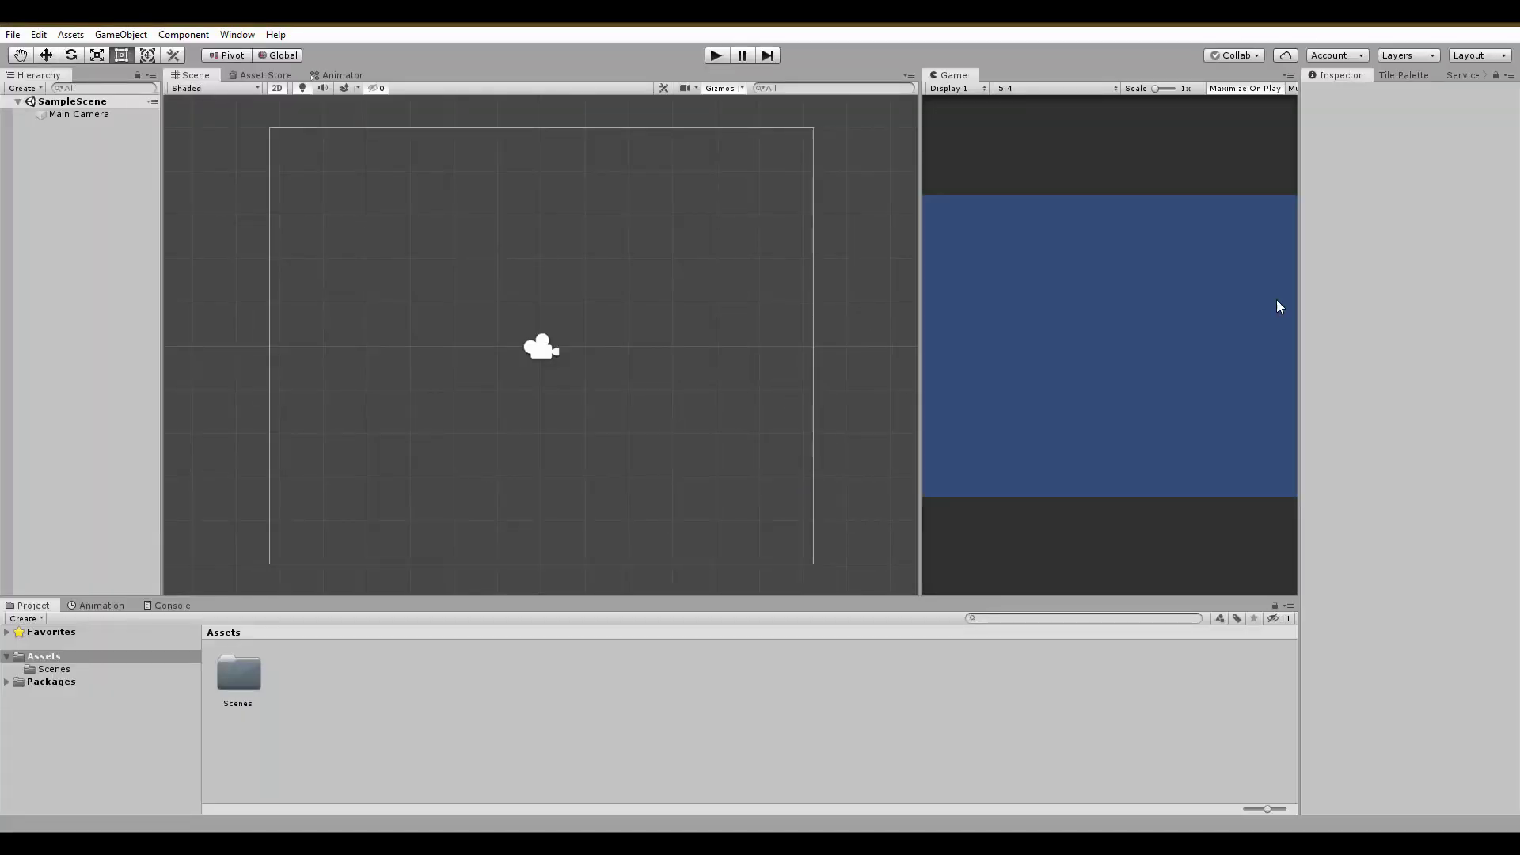
# - Switch the build platform to Android, then dock the Game view beside the Scene view
pyautogui.moveTo(1303, 306); pyautogui.dragTo(1232, 316)
pyautogui.moveTo(907, 323); pyautogui.dragTo(821, 322)
pyautogui.click(12, 34)
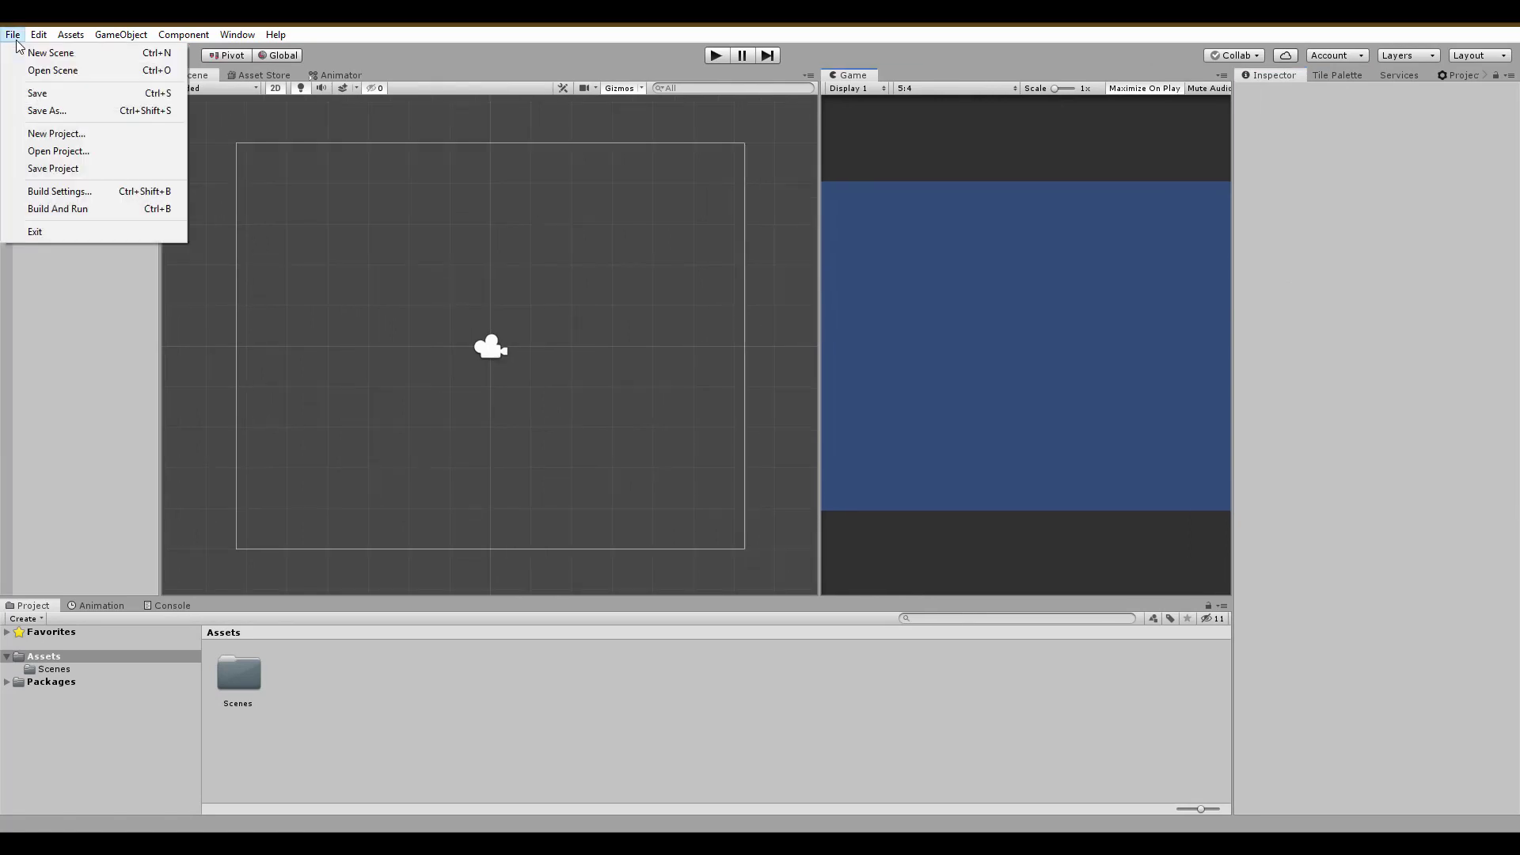
pyautogui.click(164, 190)
pyautogui.click(136, 402)
pyautogui.click(408, 584)
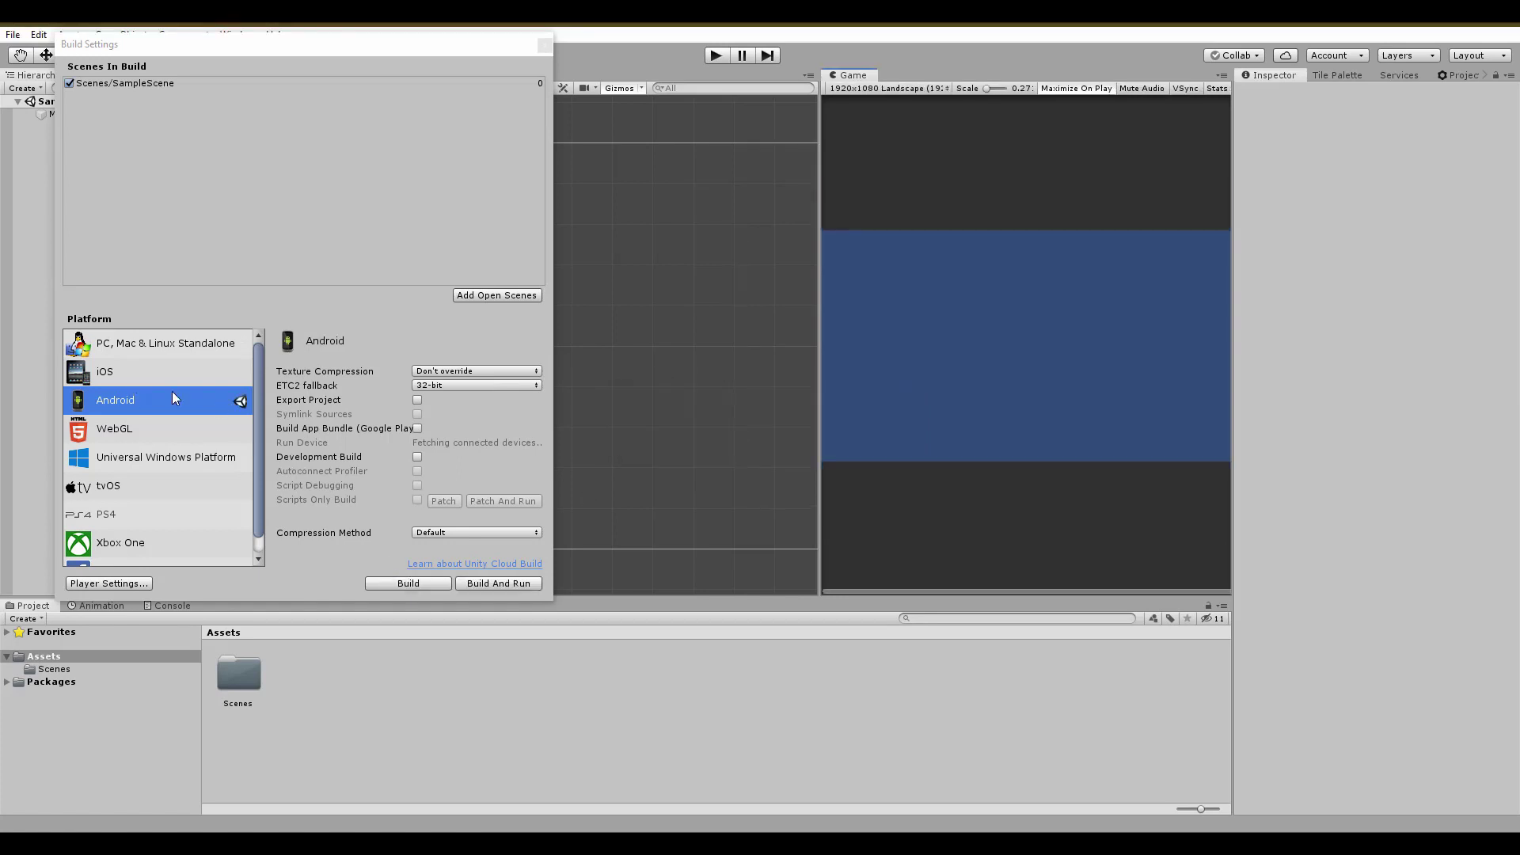
pyautogui.click(545, 45)
pyautogui.moveTo(846, 75); pyautogui.dragTo(245, 77)
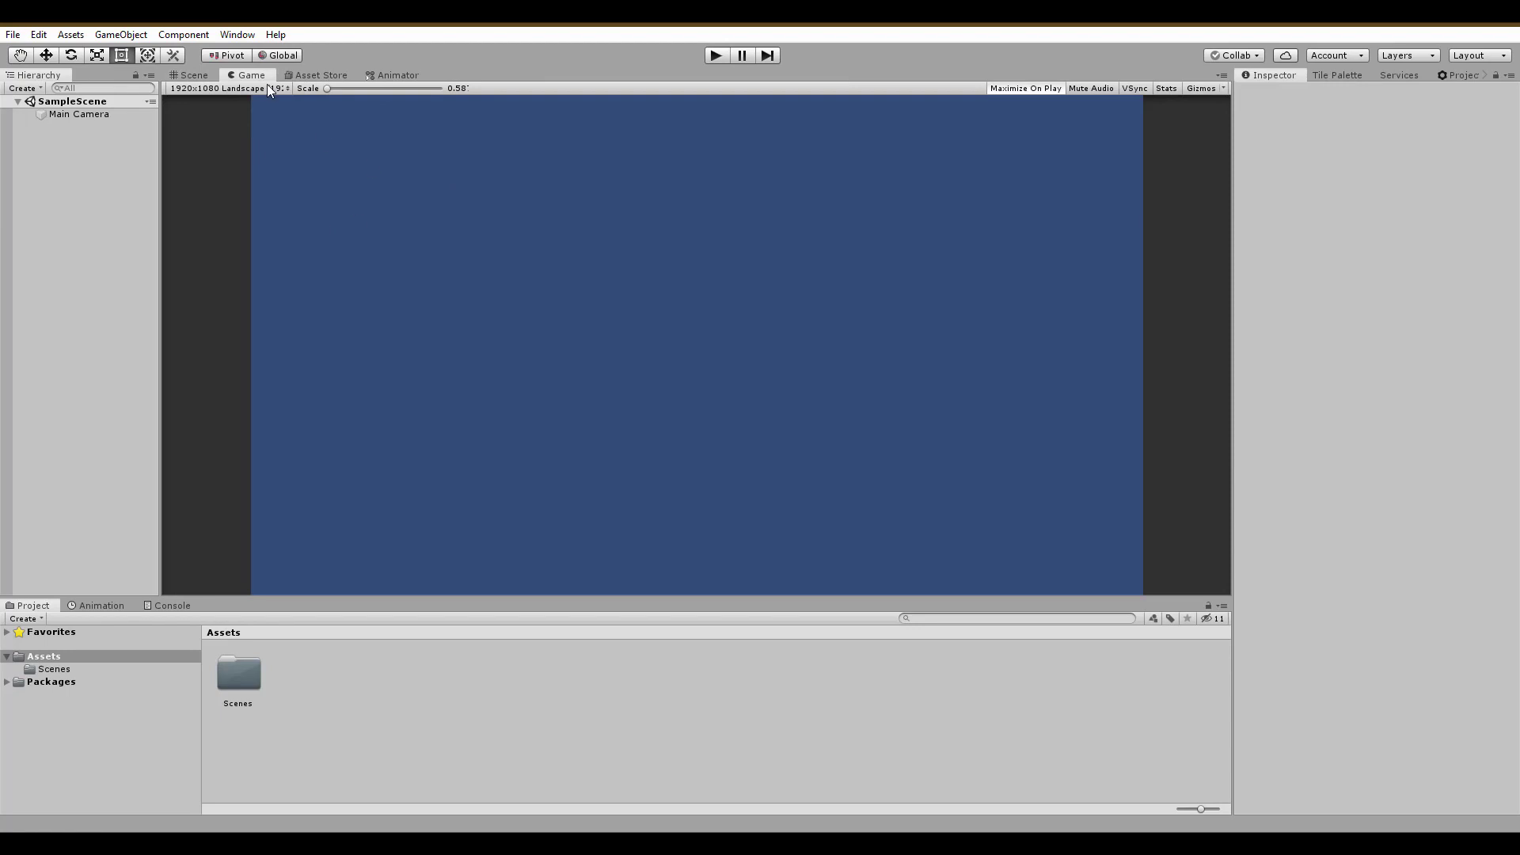
# - Set the Game view aspect ratio to 16:9 Landscape
pyautogui.click(269, 88)
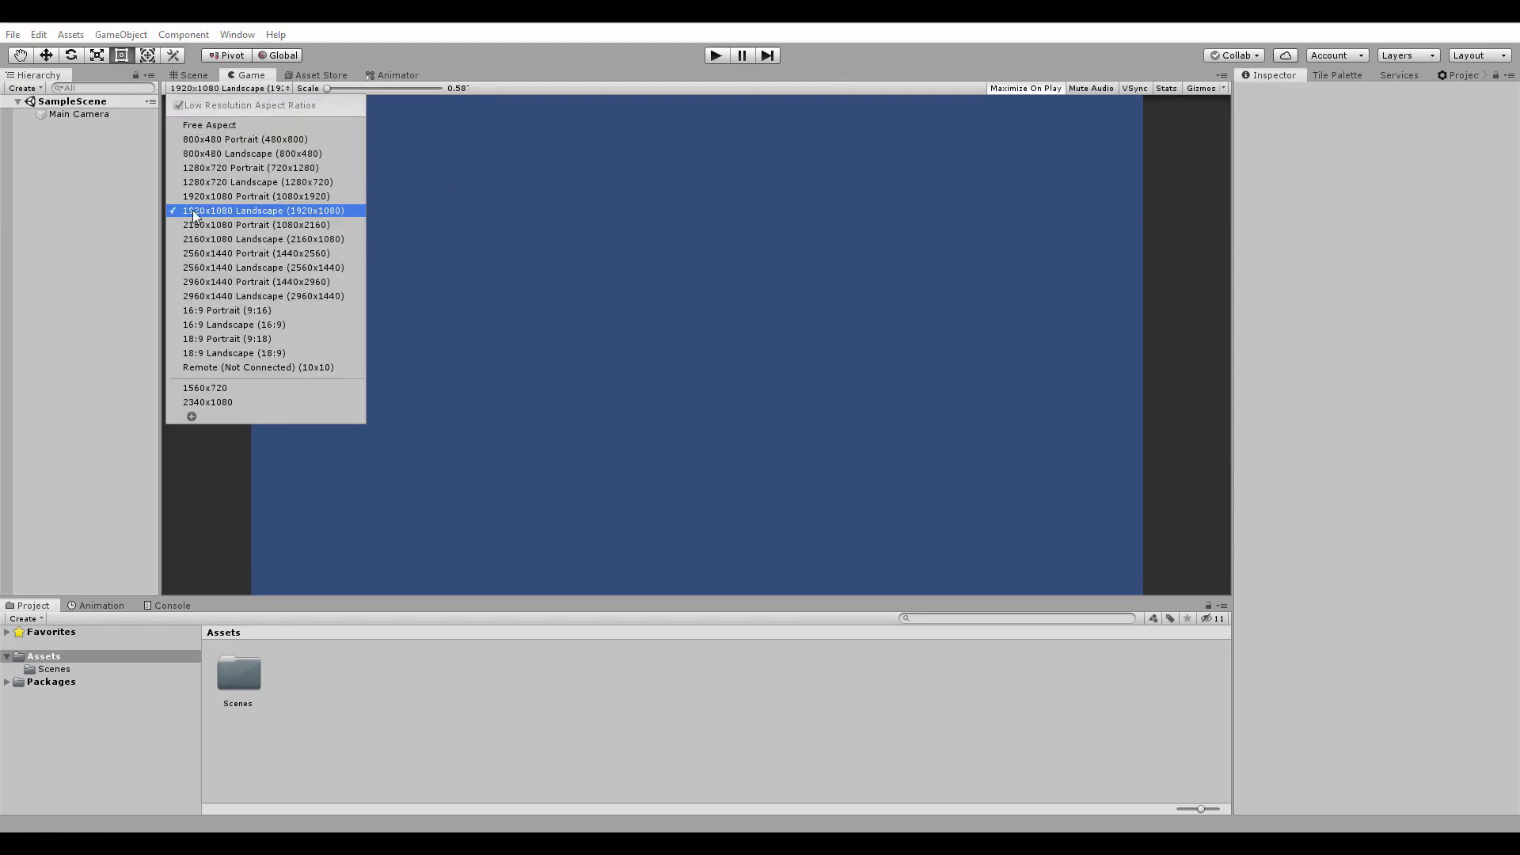
pyautogui.click(236, 212)
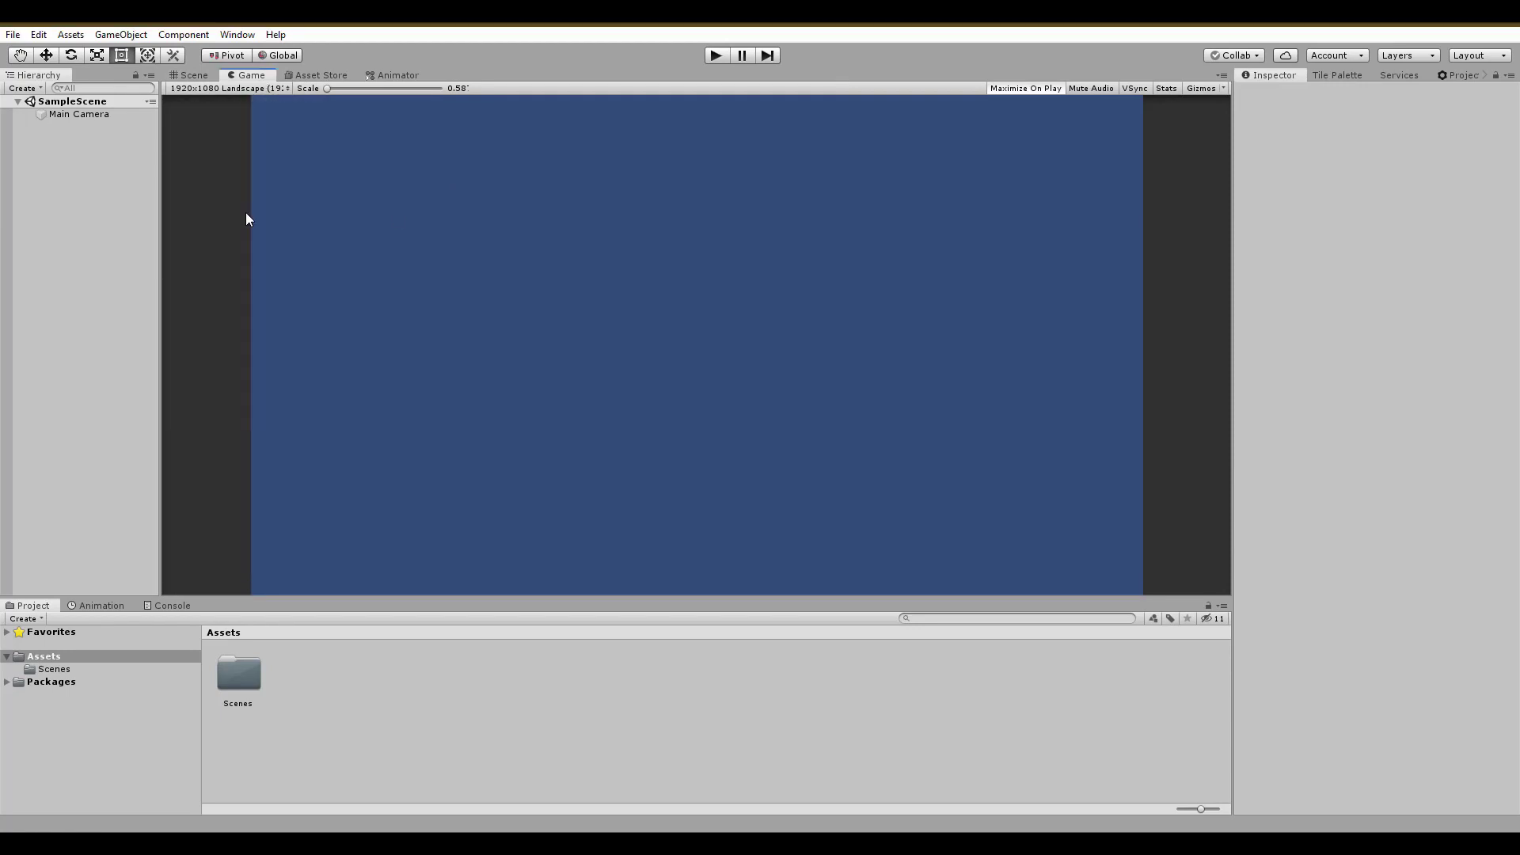
pyautogui.click(285, 89)
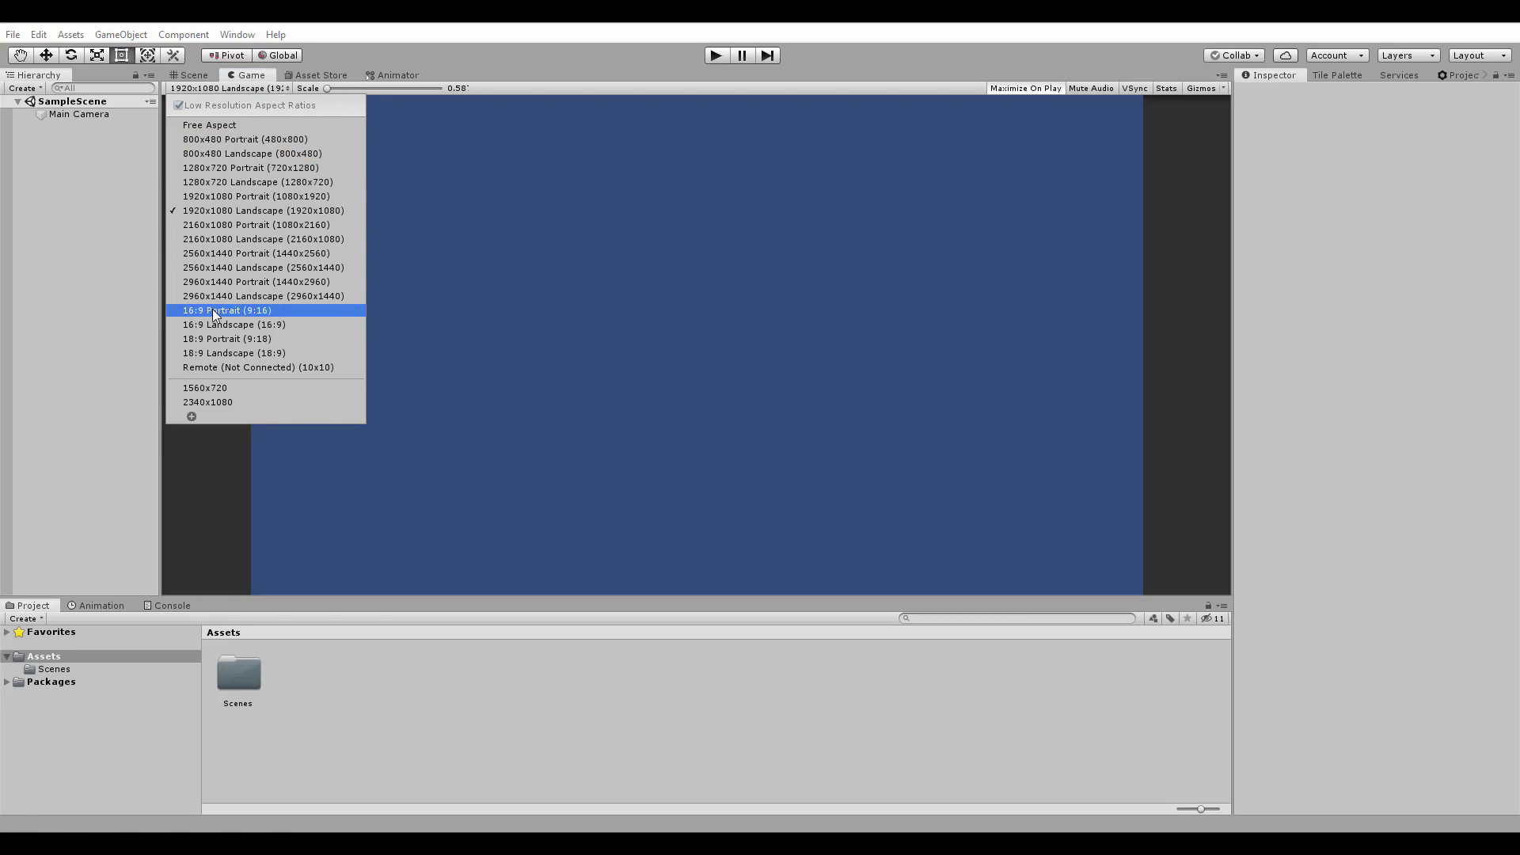
pyautogui.click(249, 326)
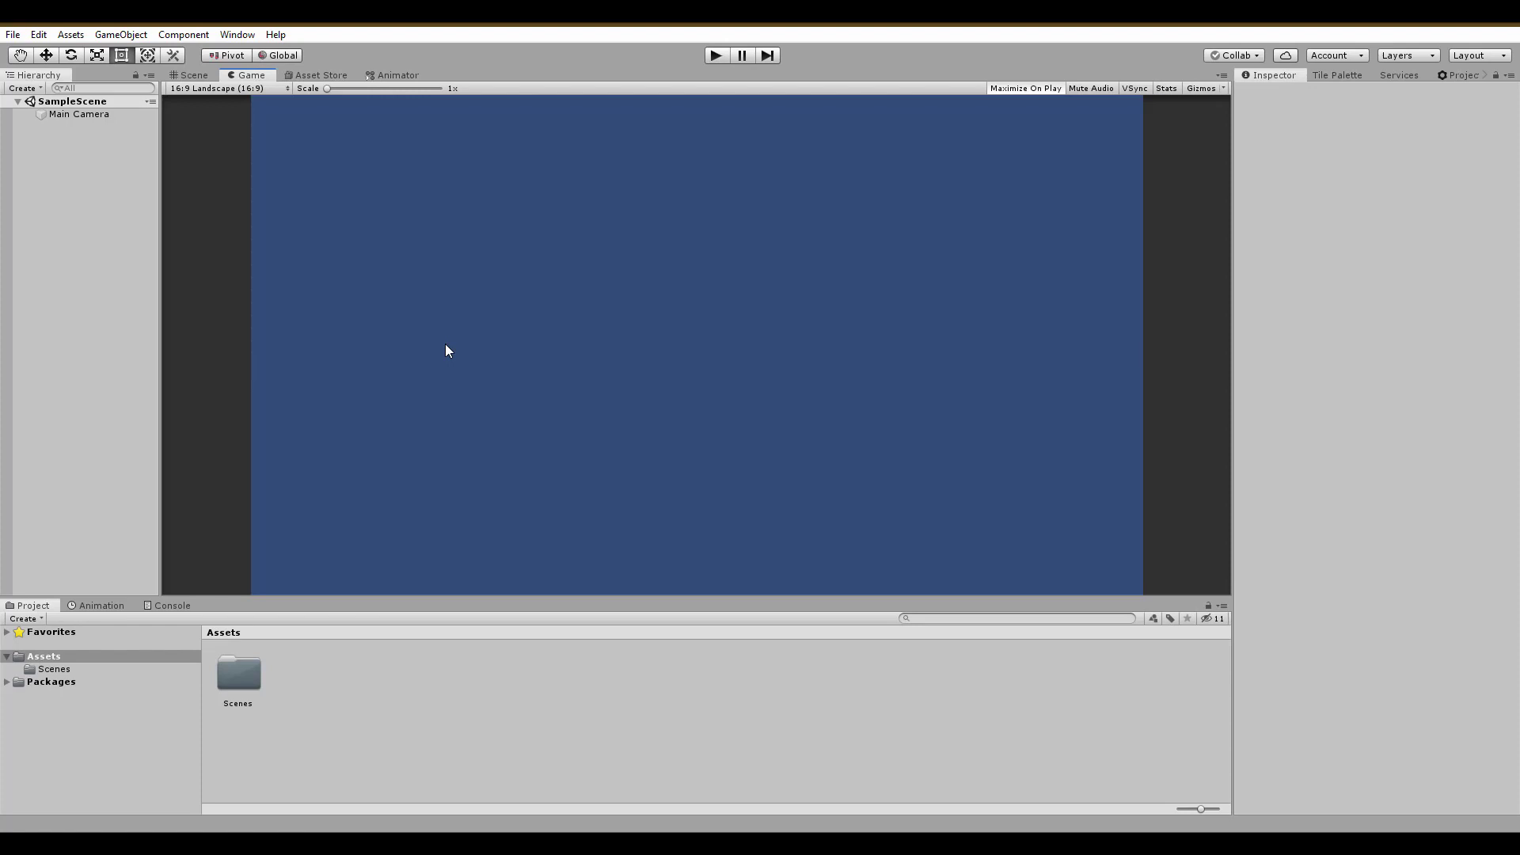
# - Return to the Scene view and open the Scenes folder in the project assets
pyautogui.click(194, 75)
pyautogui.scroll(-2, 768, 396)
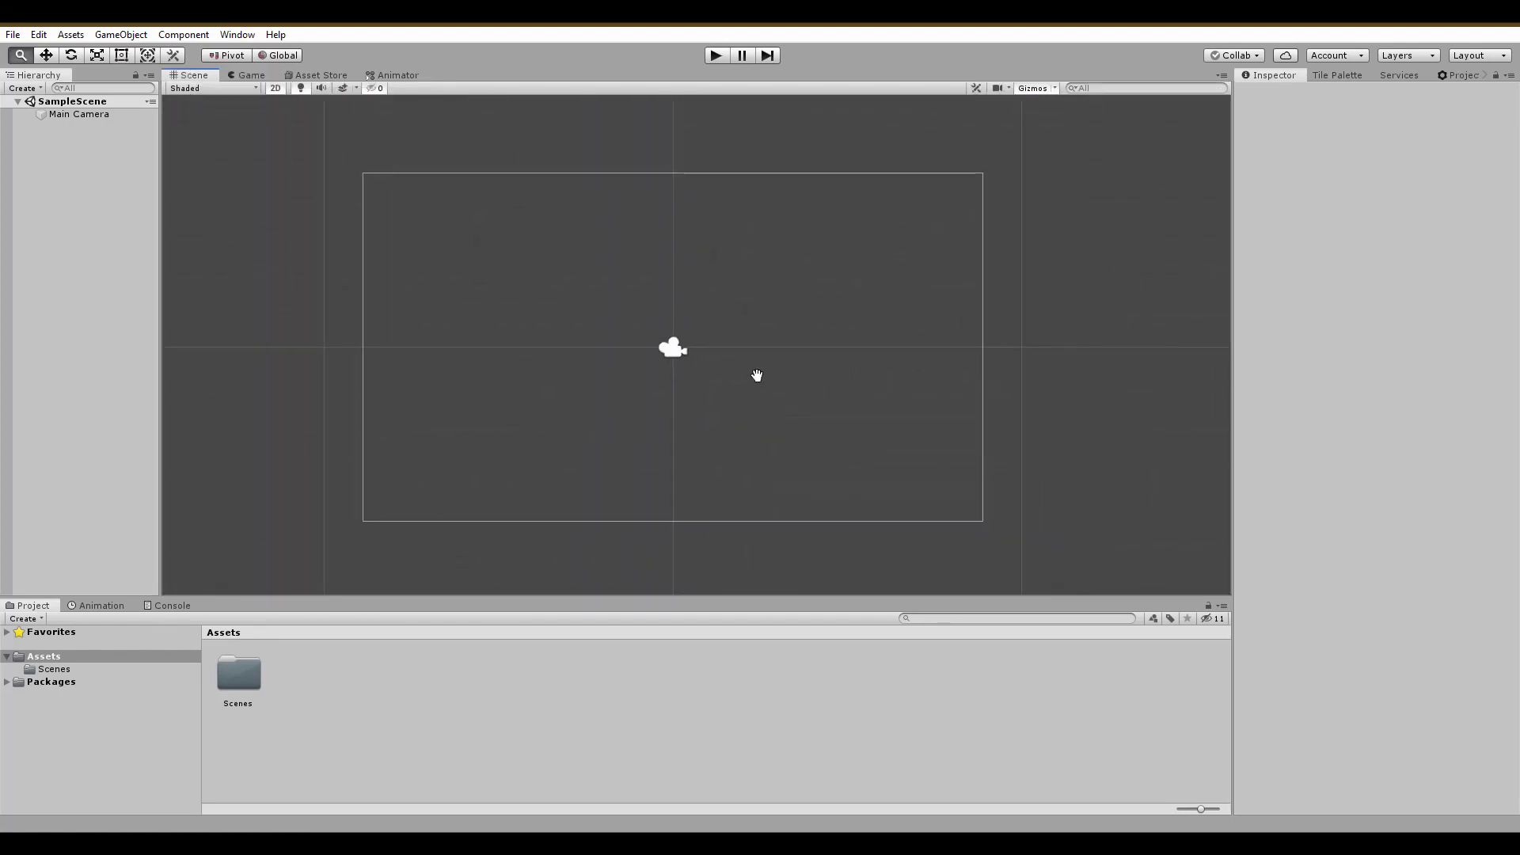
pyautogui.click(102, 118)
pyautogui.doubleClick(238, 675)
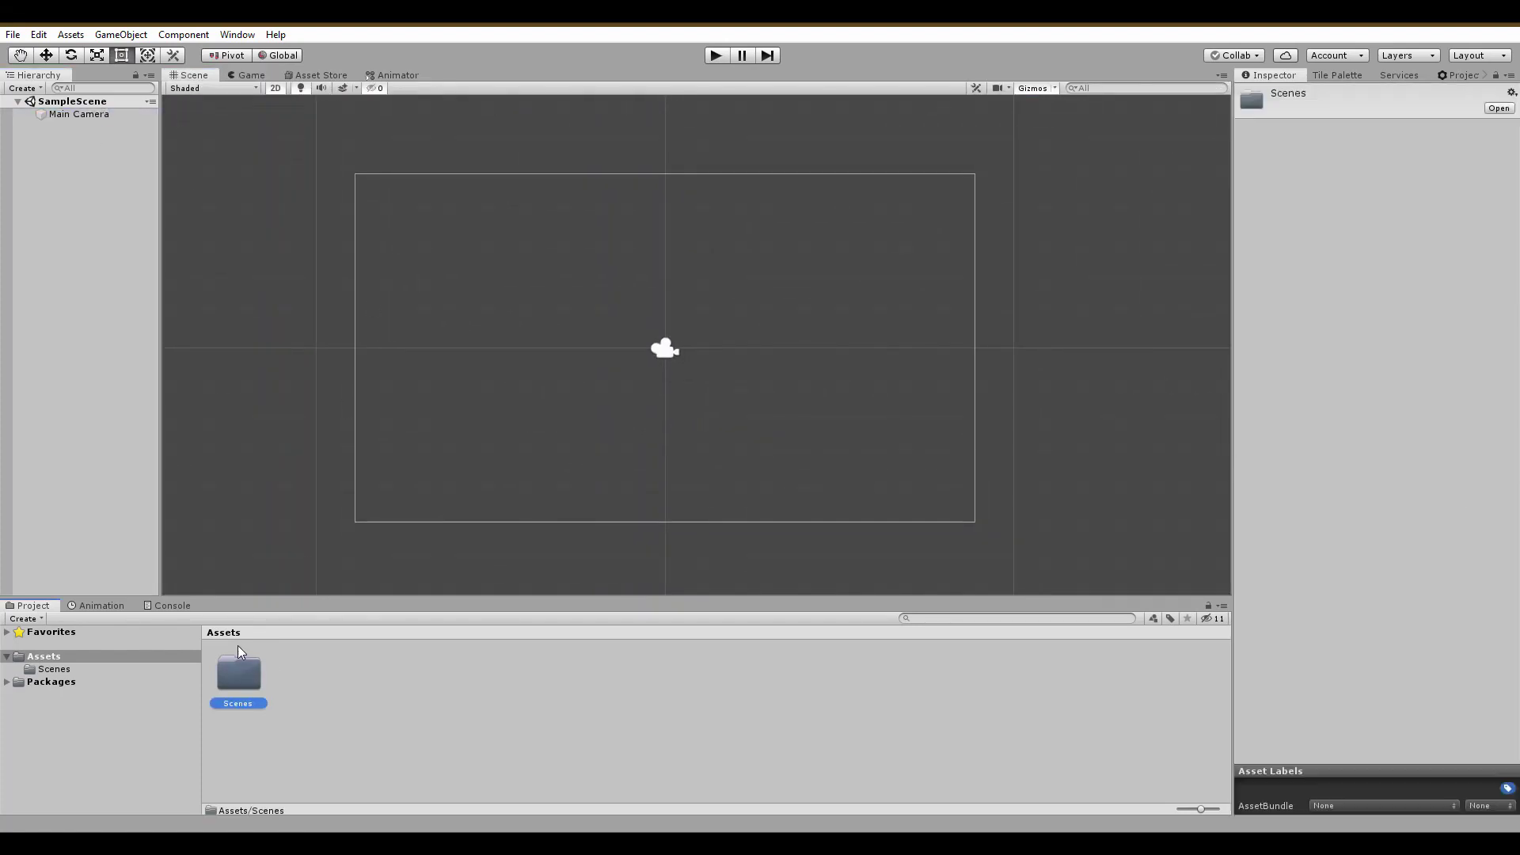
# - Open the Player Settings through File > Build Settings
pyautogui.click(43, 656)
pyautogui.click(13, 35)
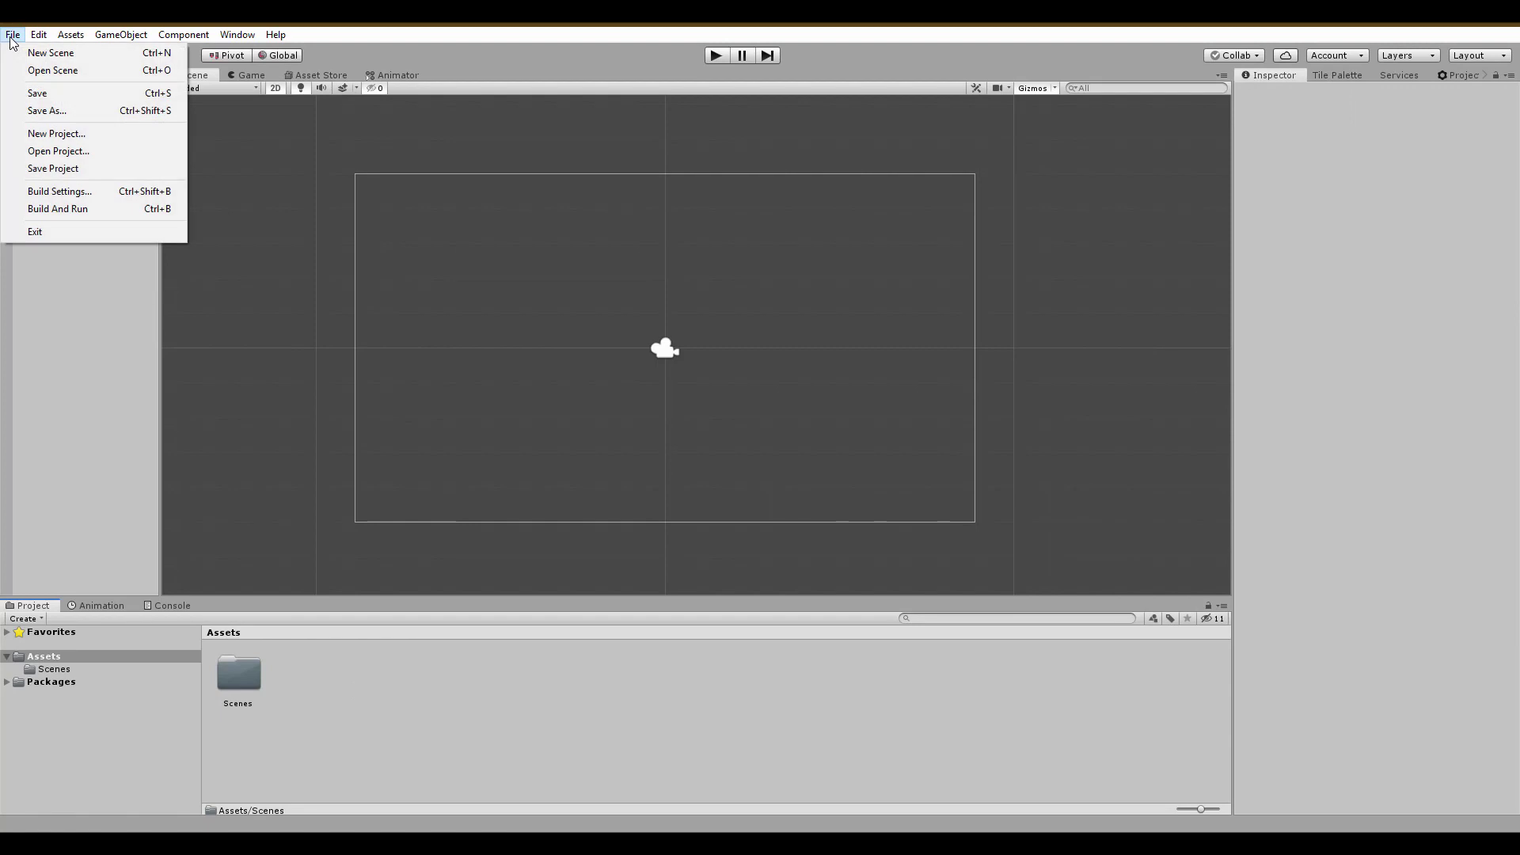
pyautogui.click(67, 191)
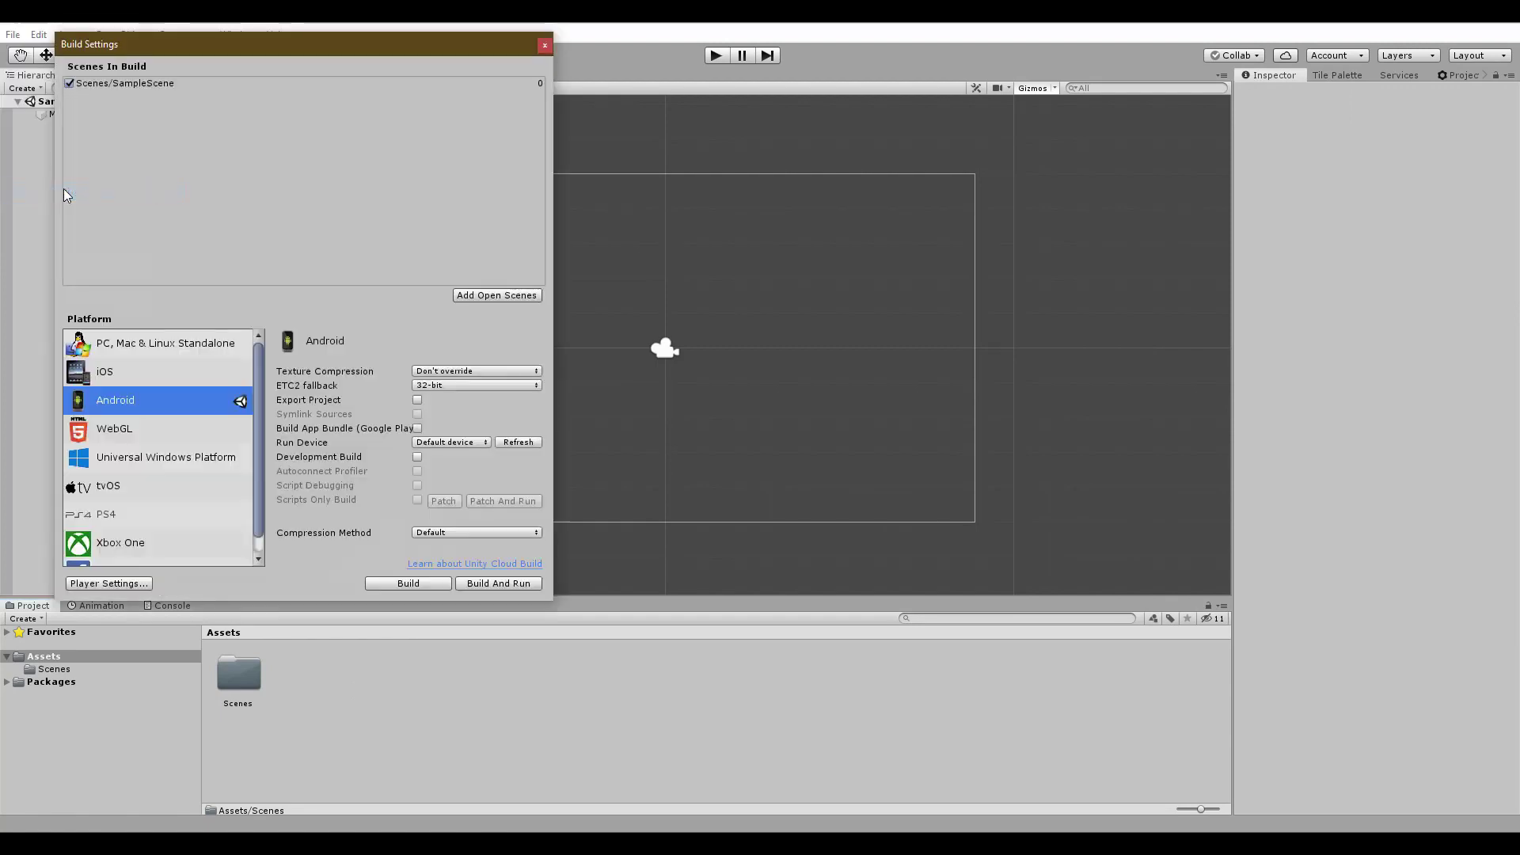
pyautogui.click(117, 584)
# - Change the Company Name to SAVVU and expand the Android Icon section
pyautogui.click(1402, 129)
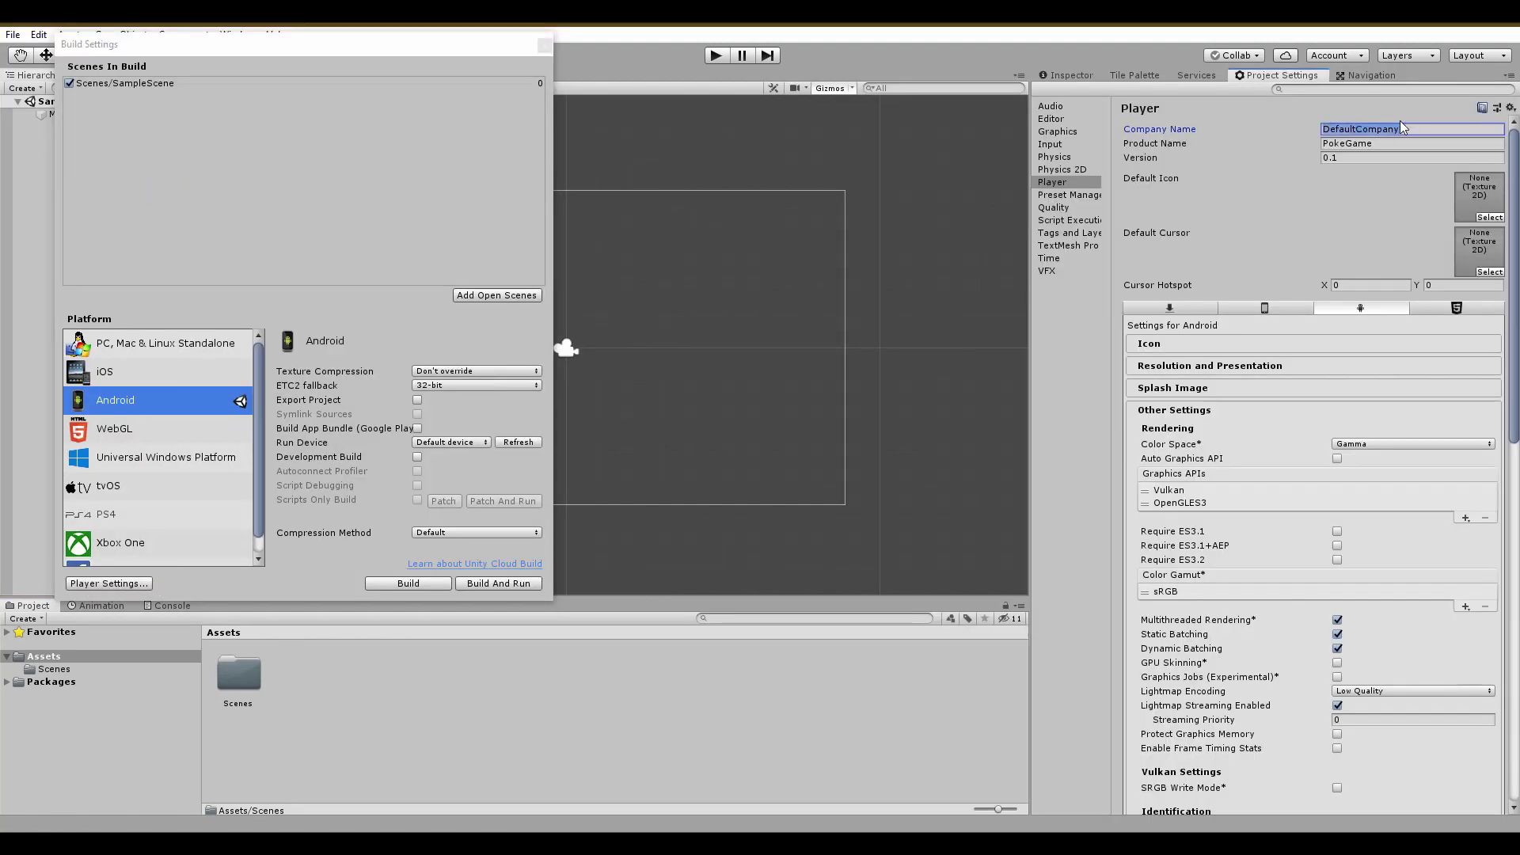
pyautogui.write('SAVVU')
pyautogui.click(1188, 346)
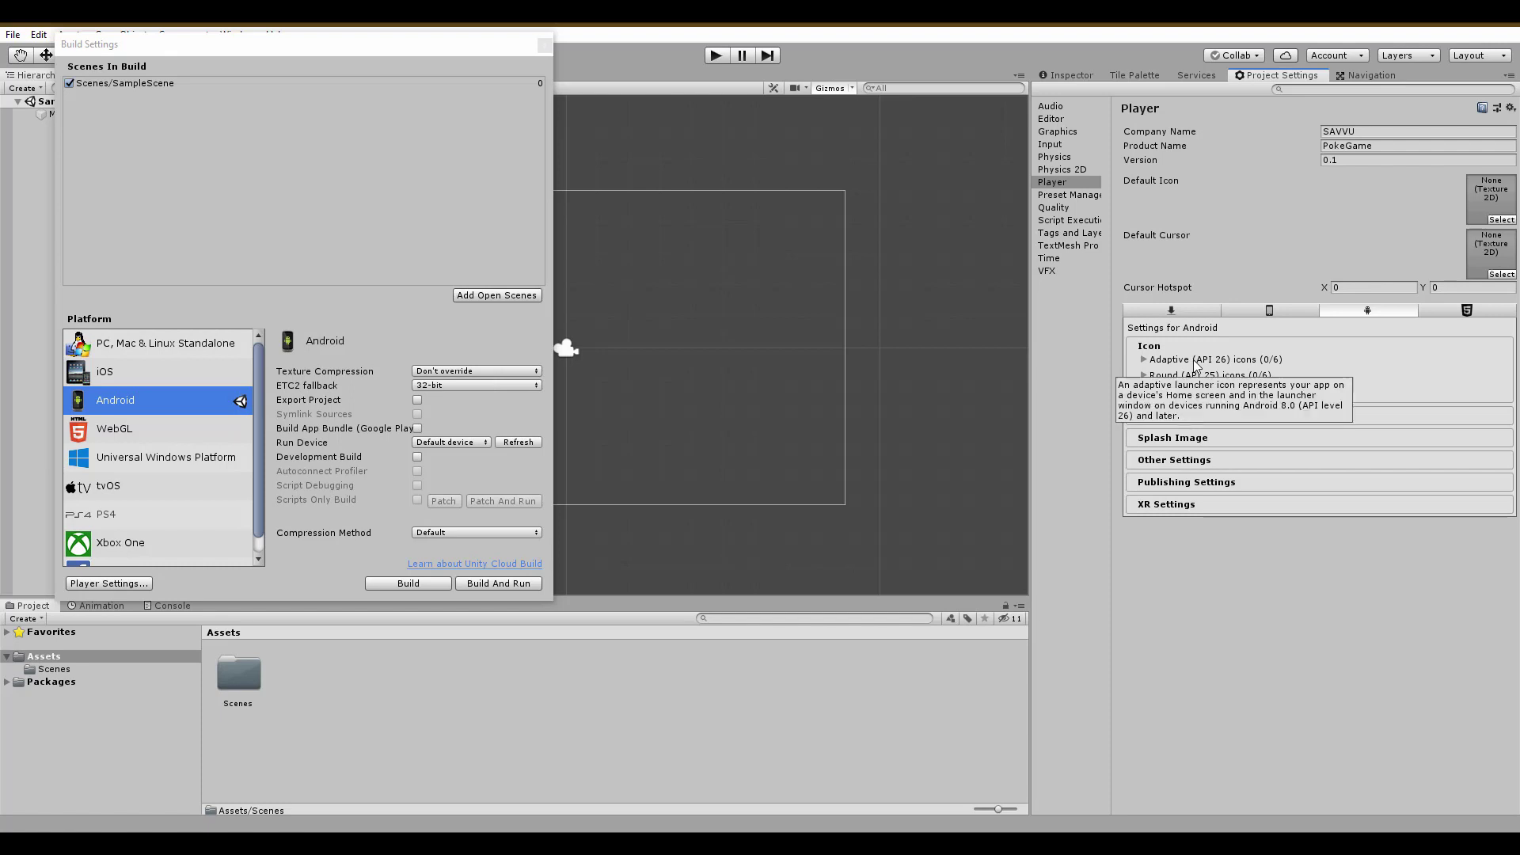
# - Browse the adaptive, round and legacy icon slots, then collapse the Icon settings
pyautogui.click(1145, 361)
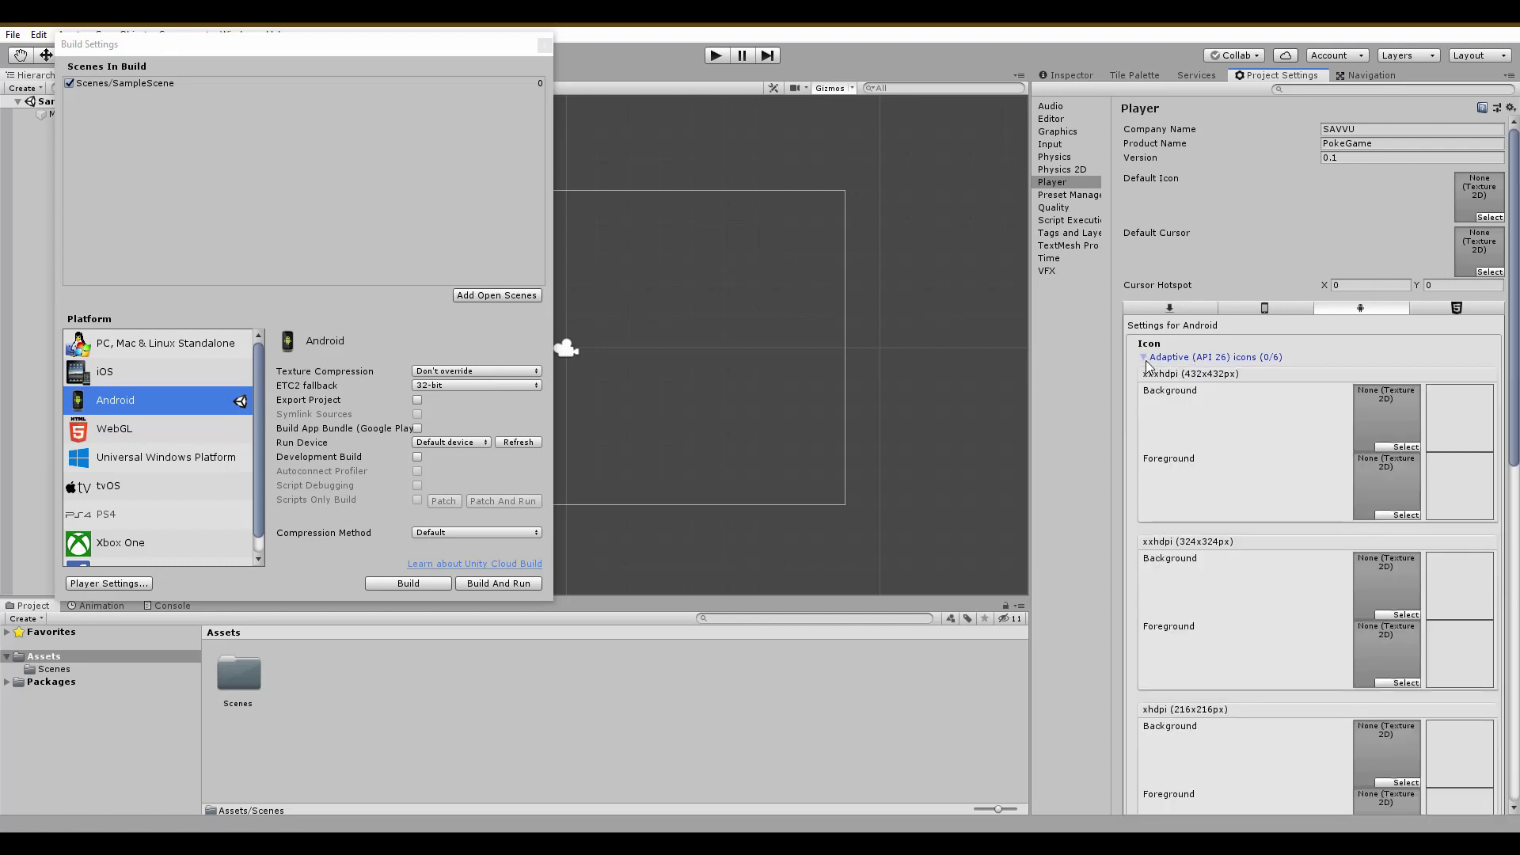
pyautogui.click(1145, 361)
pyautogui.click(1149, 377)
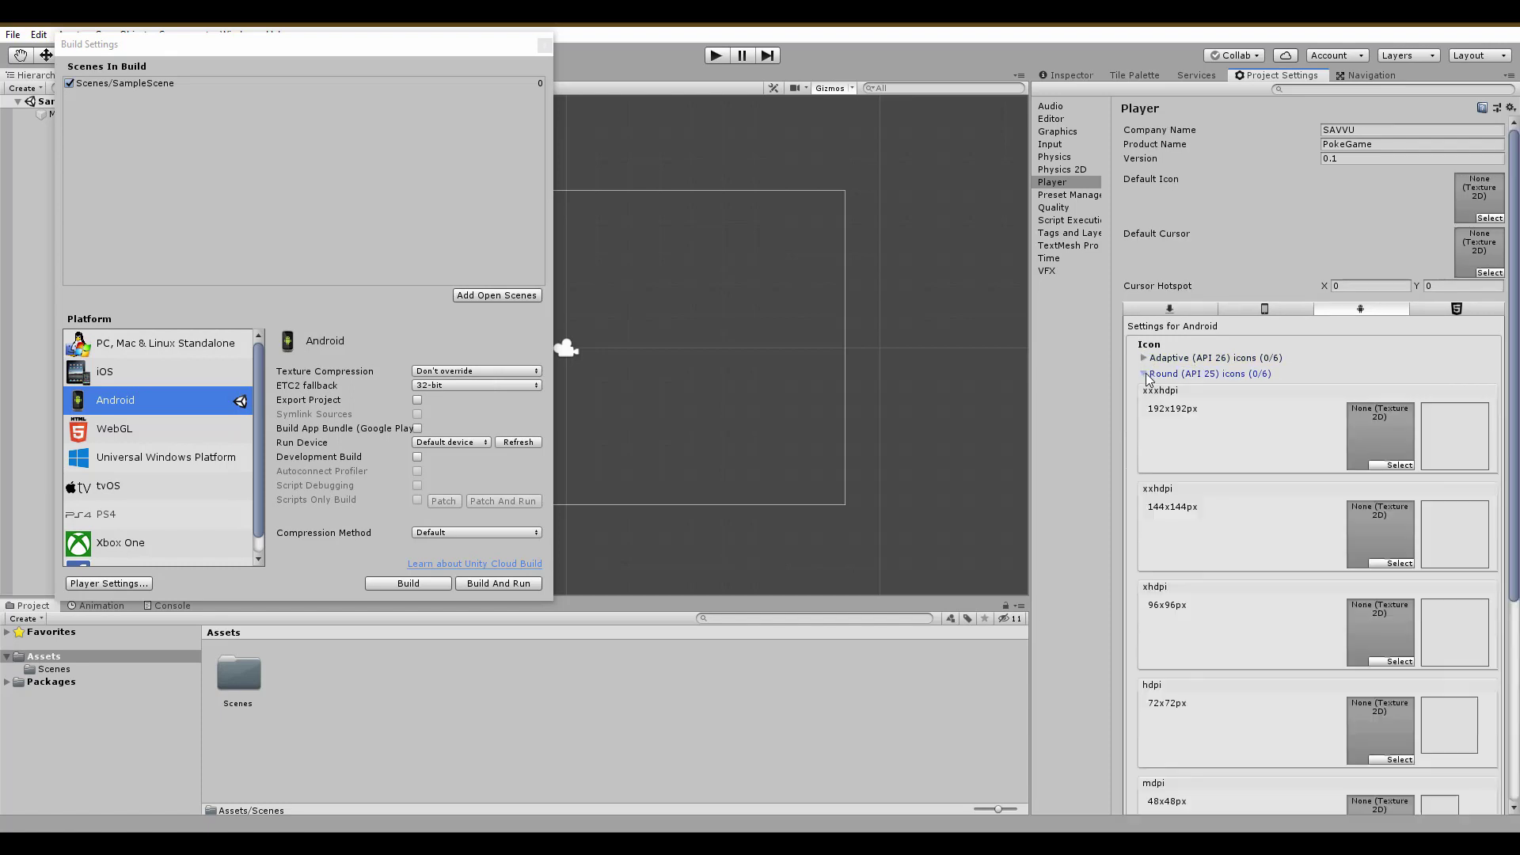
pyautogui.click(1149, 377)
pyautogui.click(1147, 392)
pyautogui.click(1147, 392)
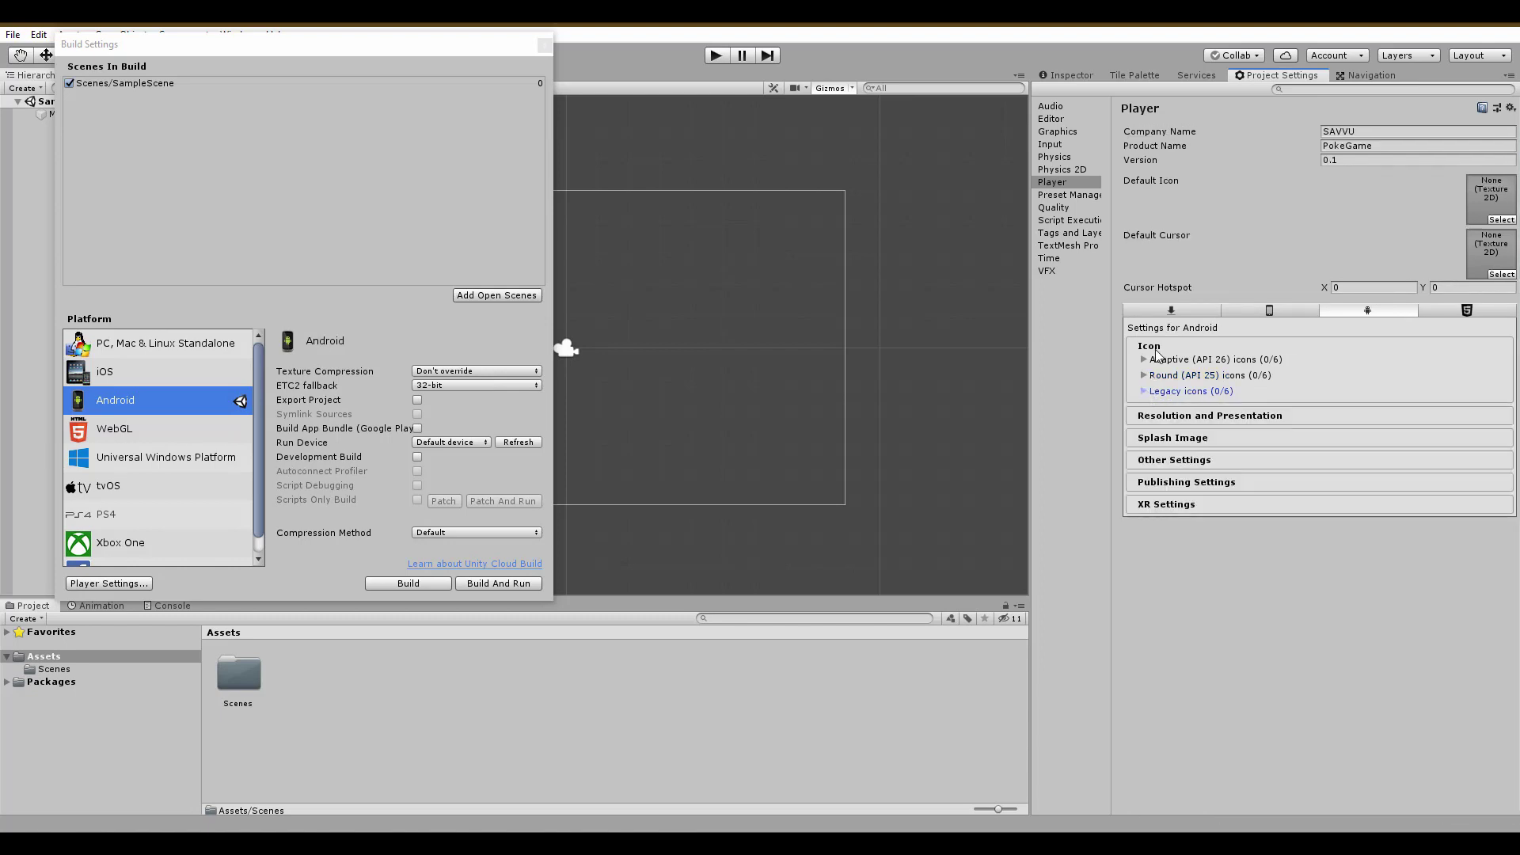
pyautogui.click(1152, 346)
# - Under Resolution and Presentation, disallow Portrait and Portrait Upside Down auto-rotation
pyautogui.click(1158, 369)
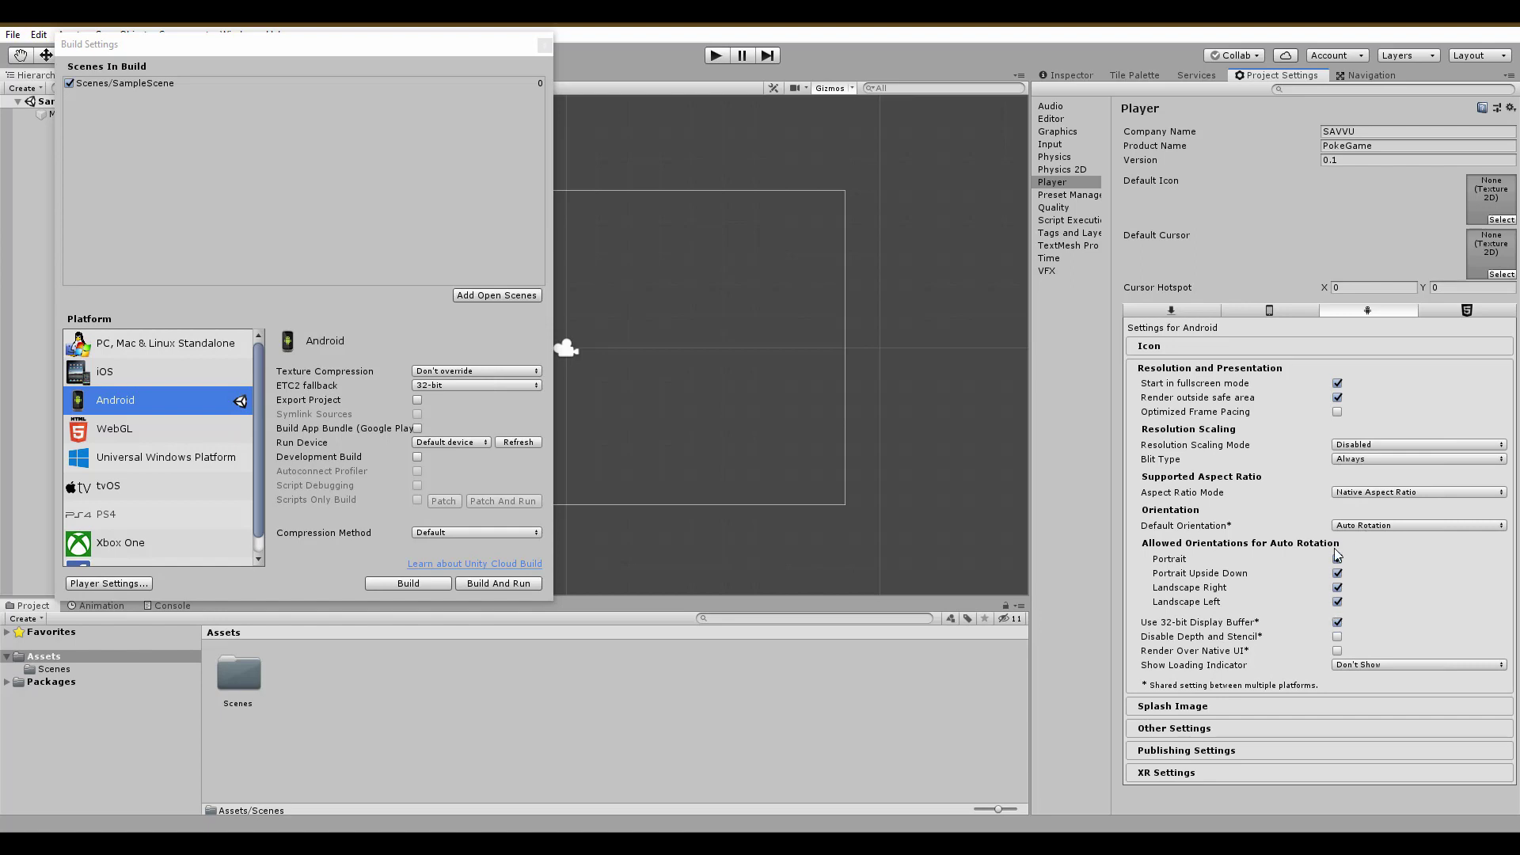
pyautogui.click(1338, 559)
pyautogui.click(1338, 574)
# - Preview the splash screen, add an empty splash logo entry, adjust its duration and preview again
pyautogui.click(1184, 705)
pyautogui.scroll(-2, 1386, 466)
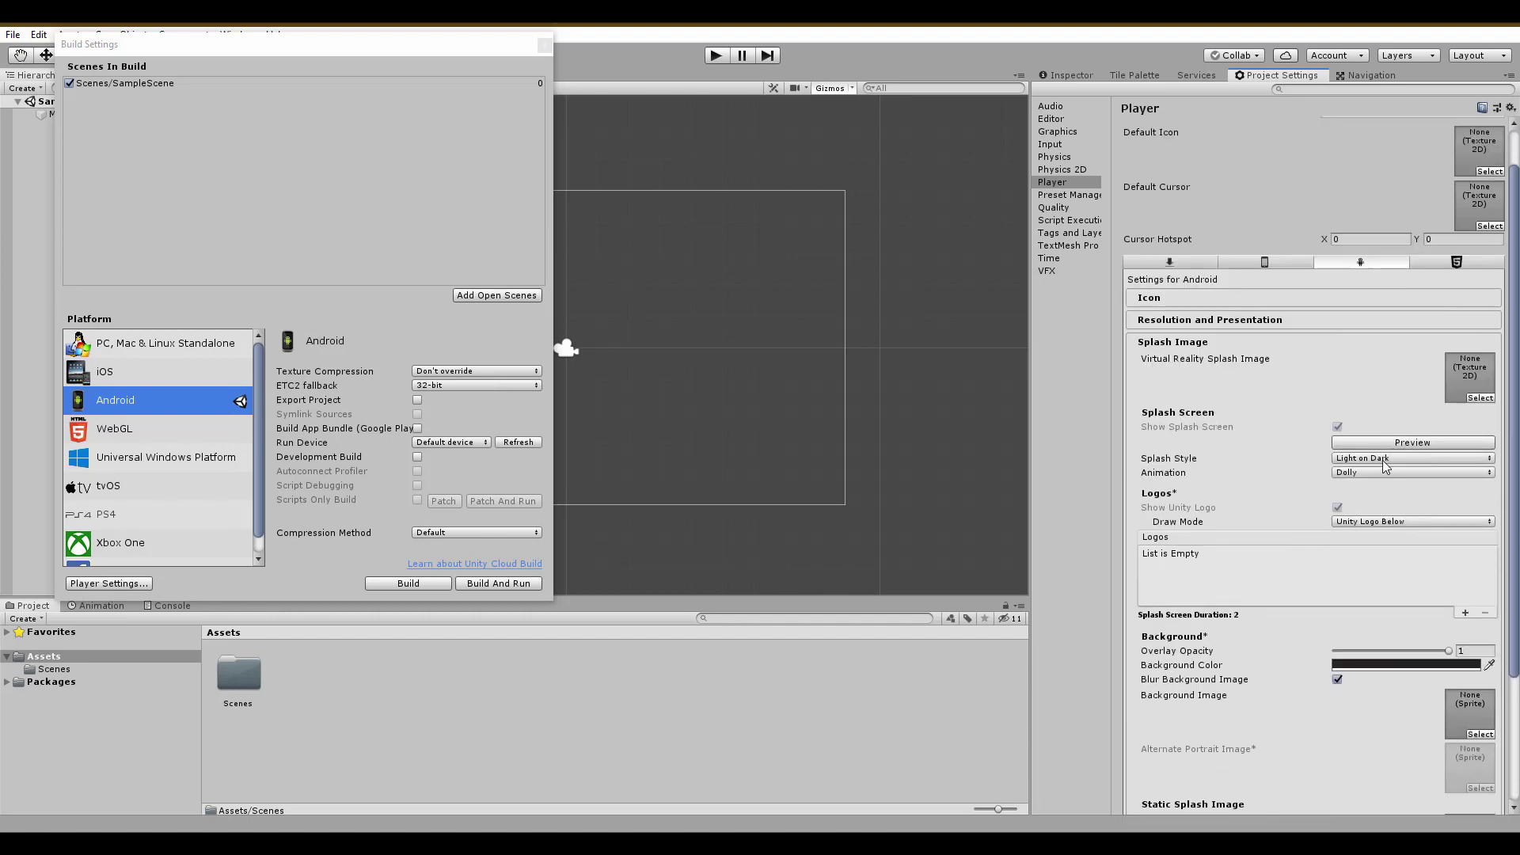
pyautogui.click(1414, 469)
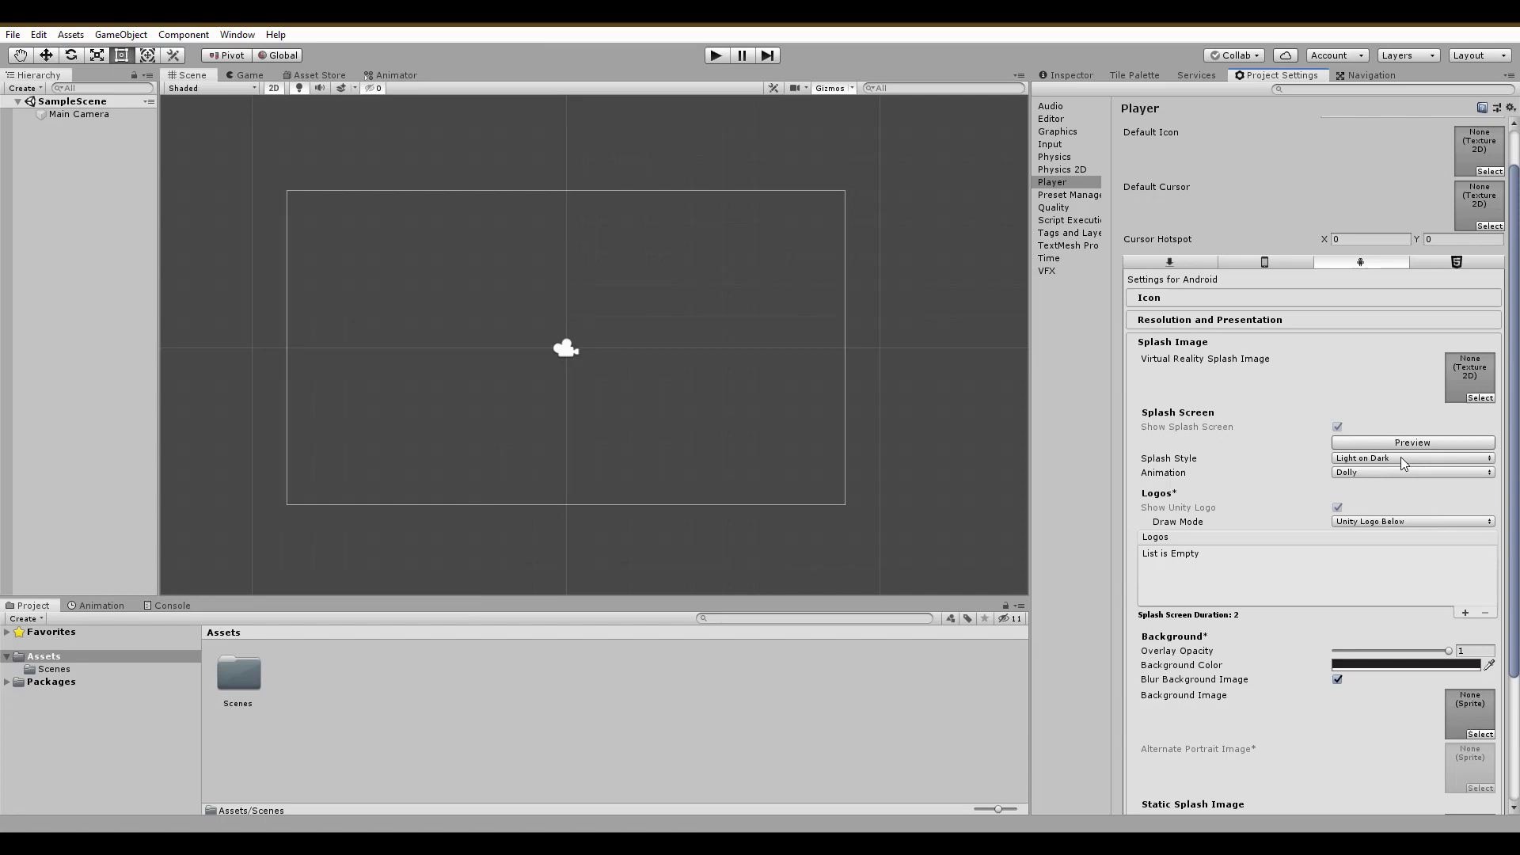
pyautogui.click(1399, 443)
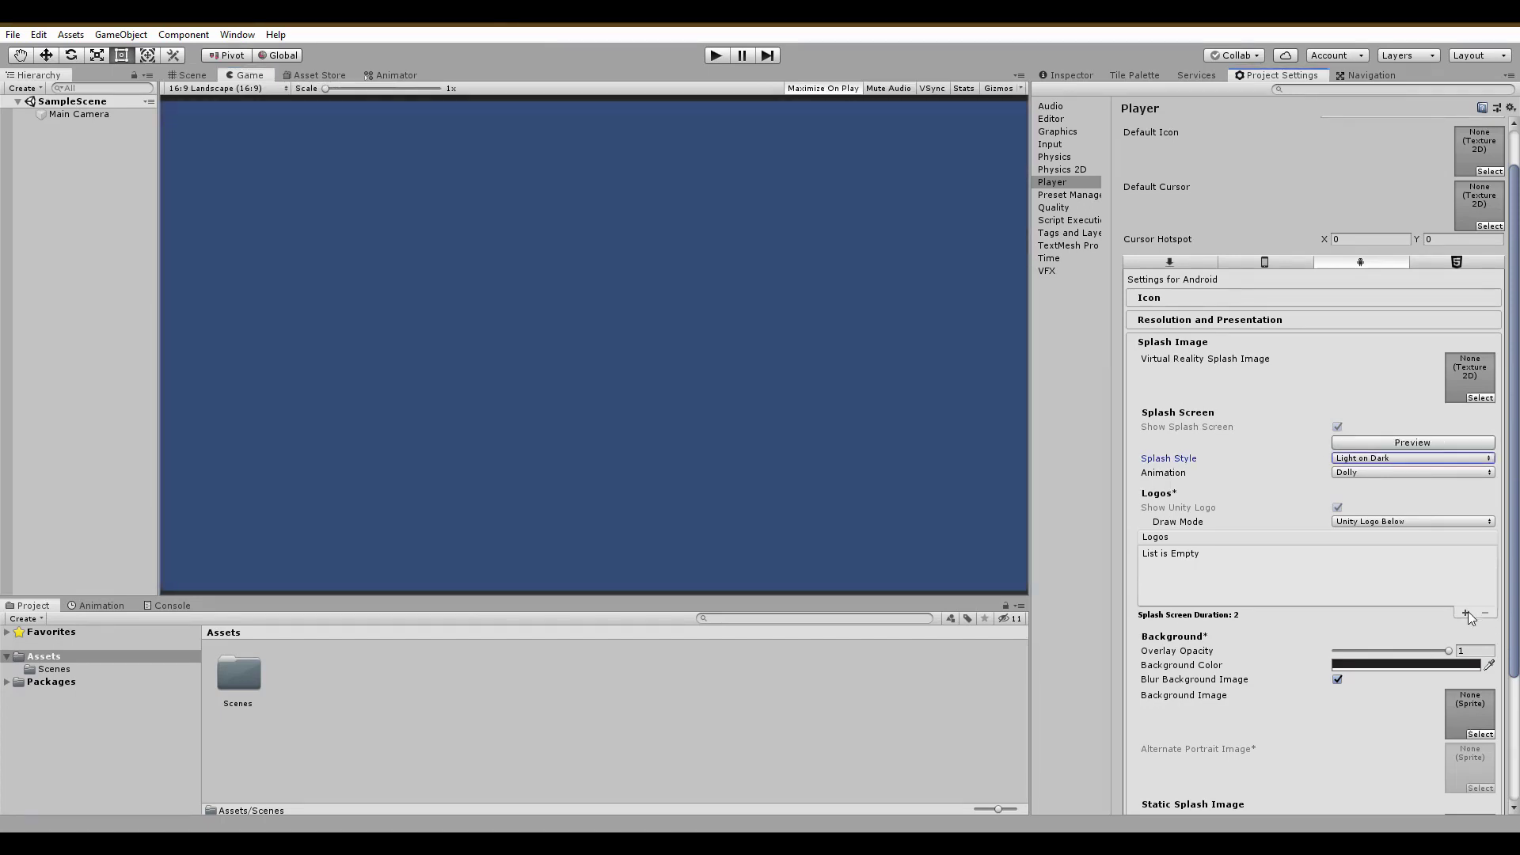
pyautogui.click(1466, 613)
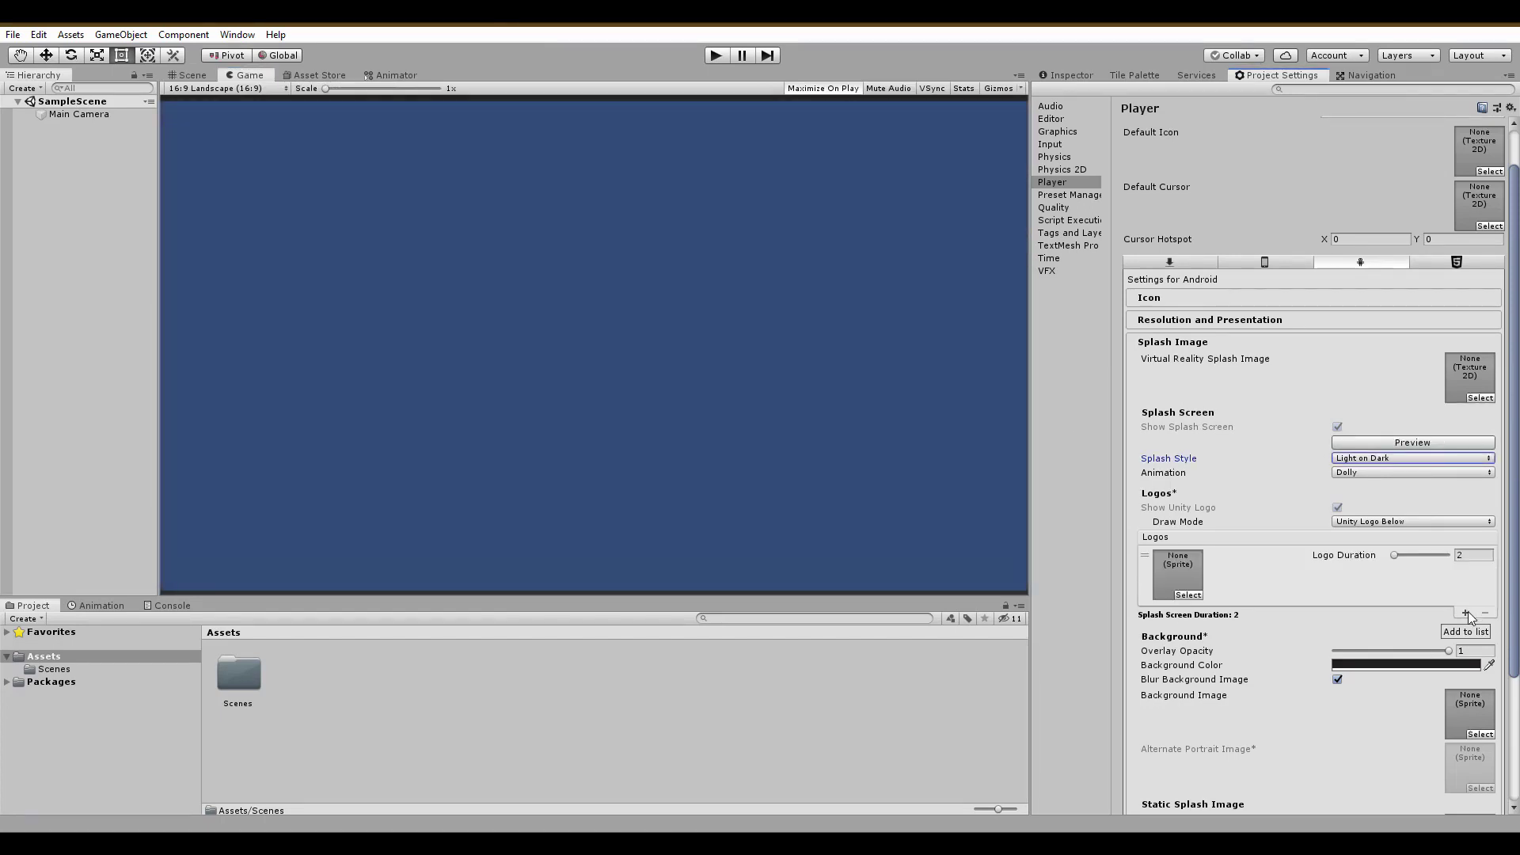
pyautogui.click(1399, 554)
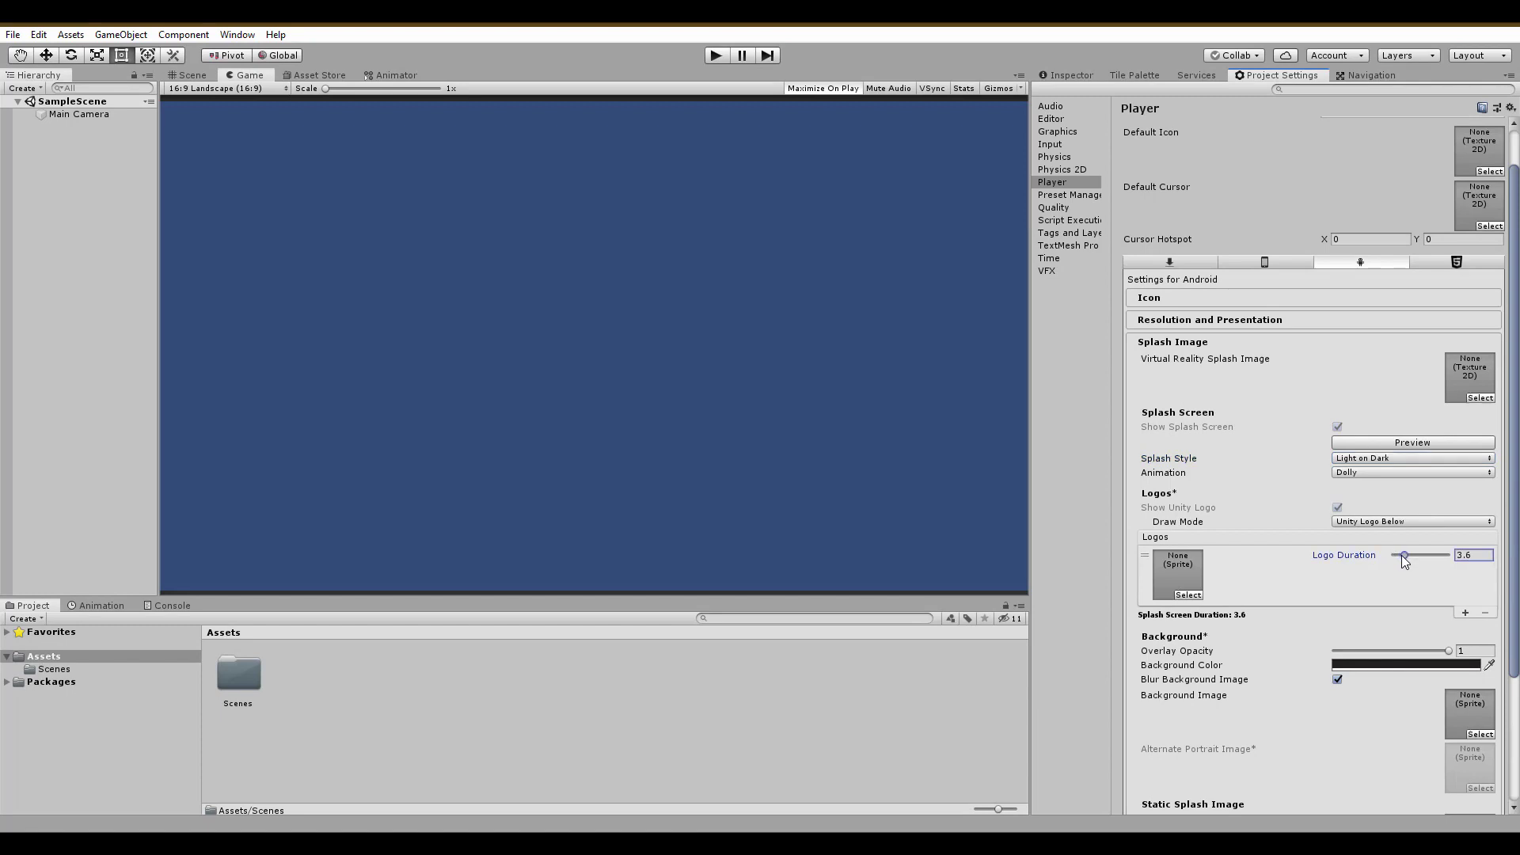
pyautogui.click(1418, 445)
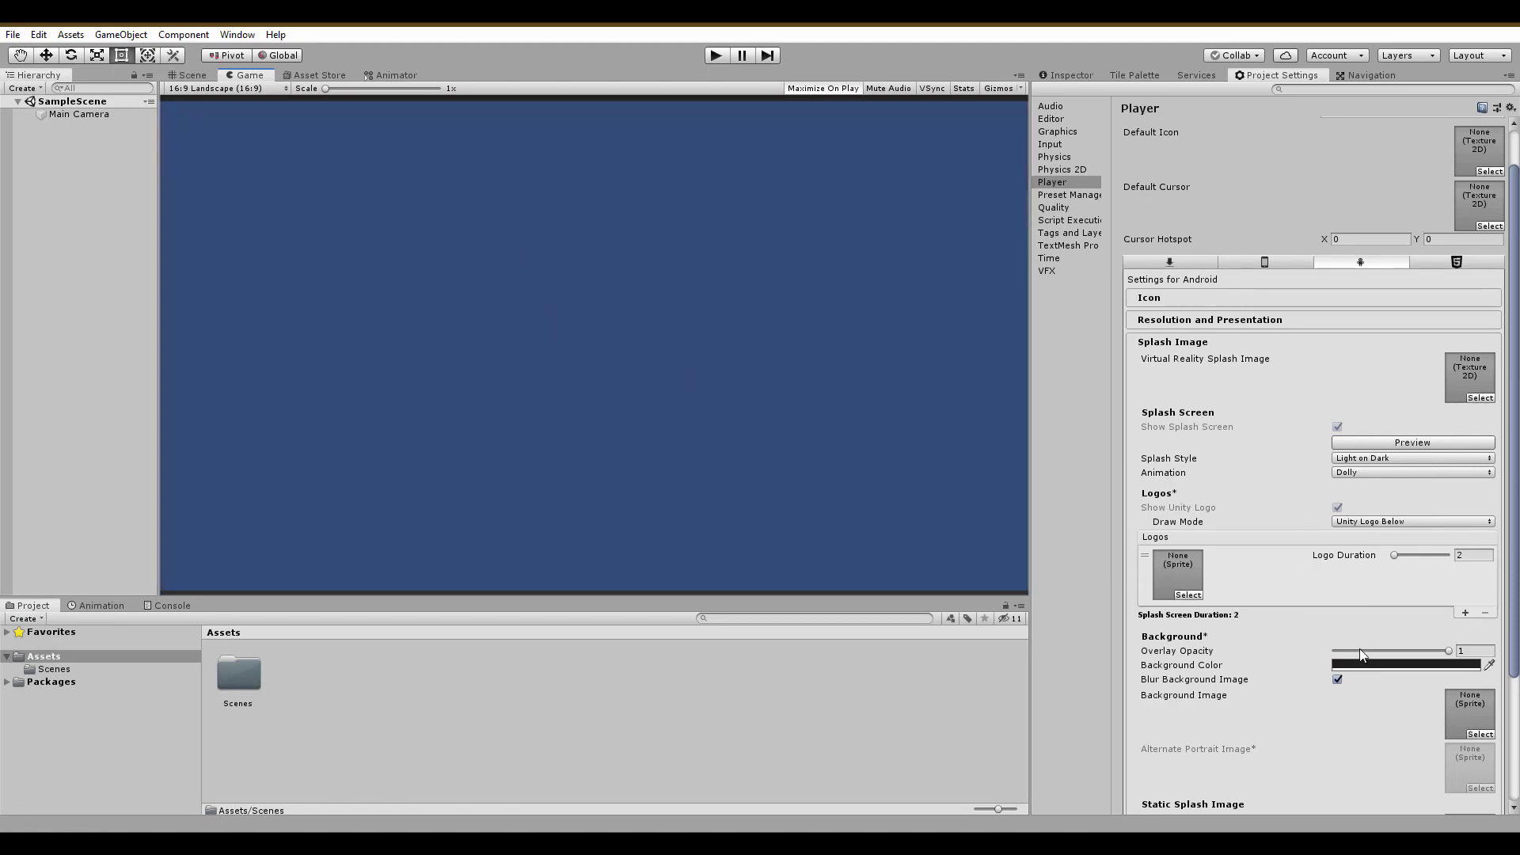
# - Set the splash background colour to pure black and preview the result
pyautogui.scroll(-3, 1378, 657)
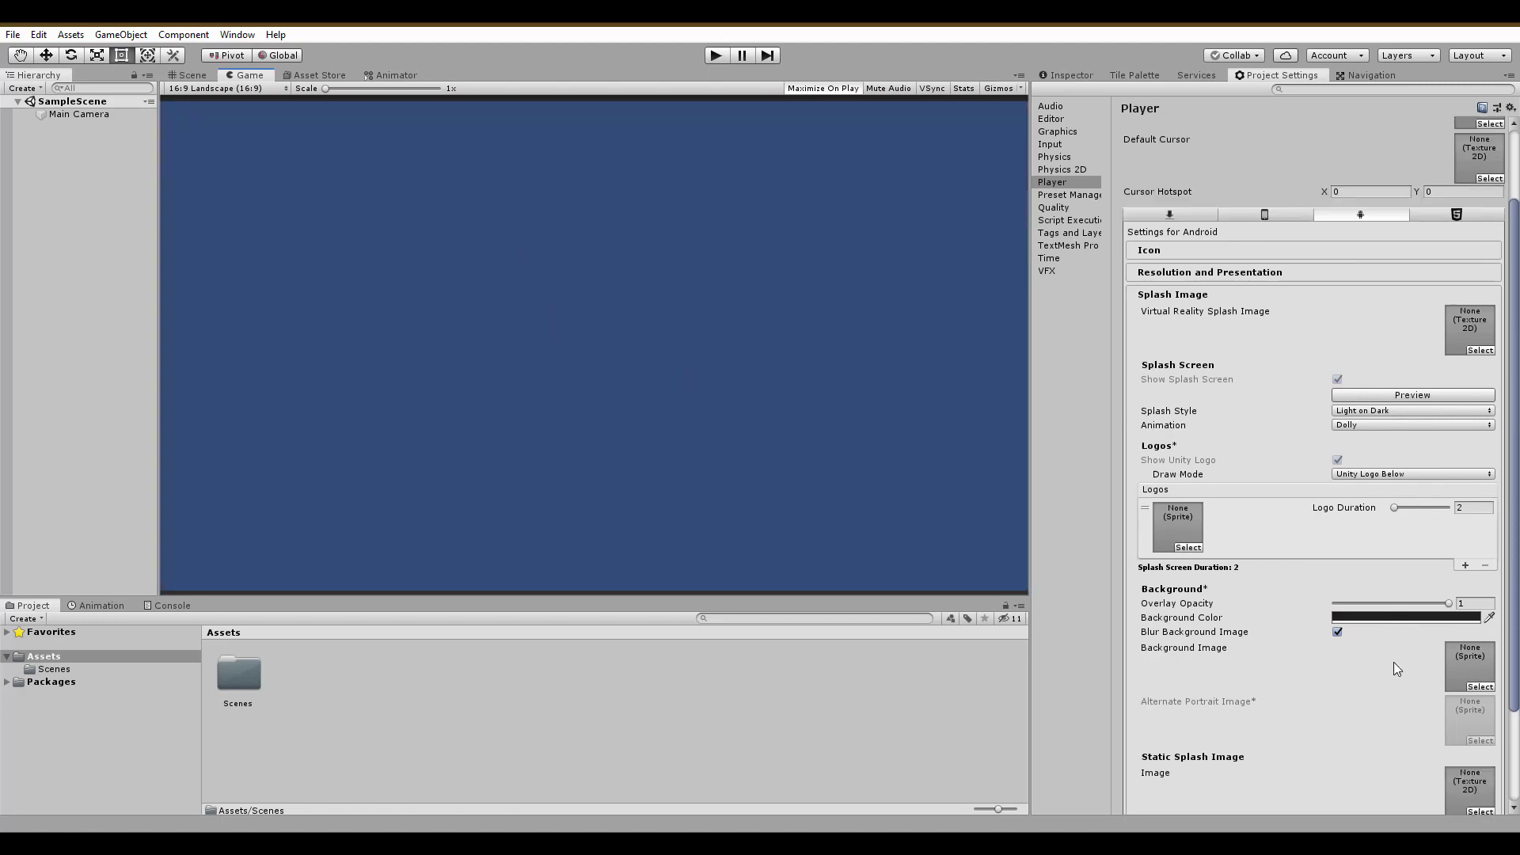
pyautogui.click(1438, 619)
pyautogui.click(70, 192)
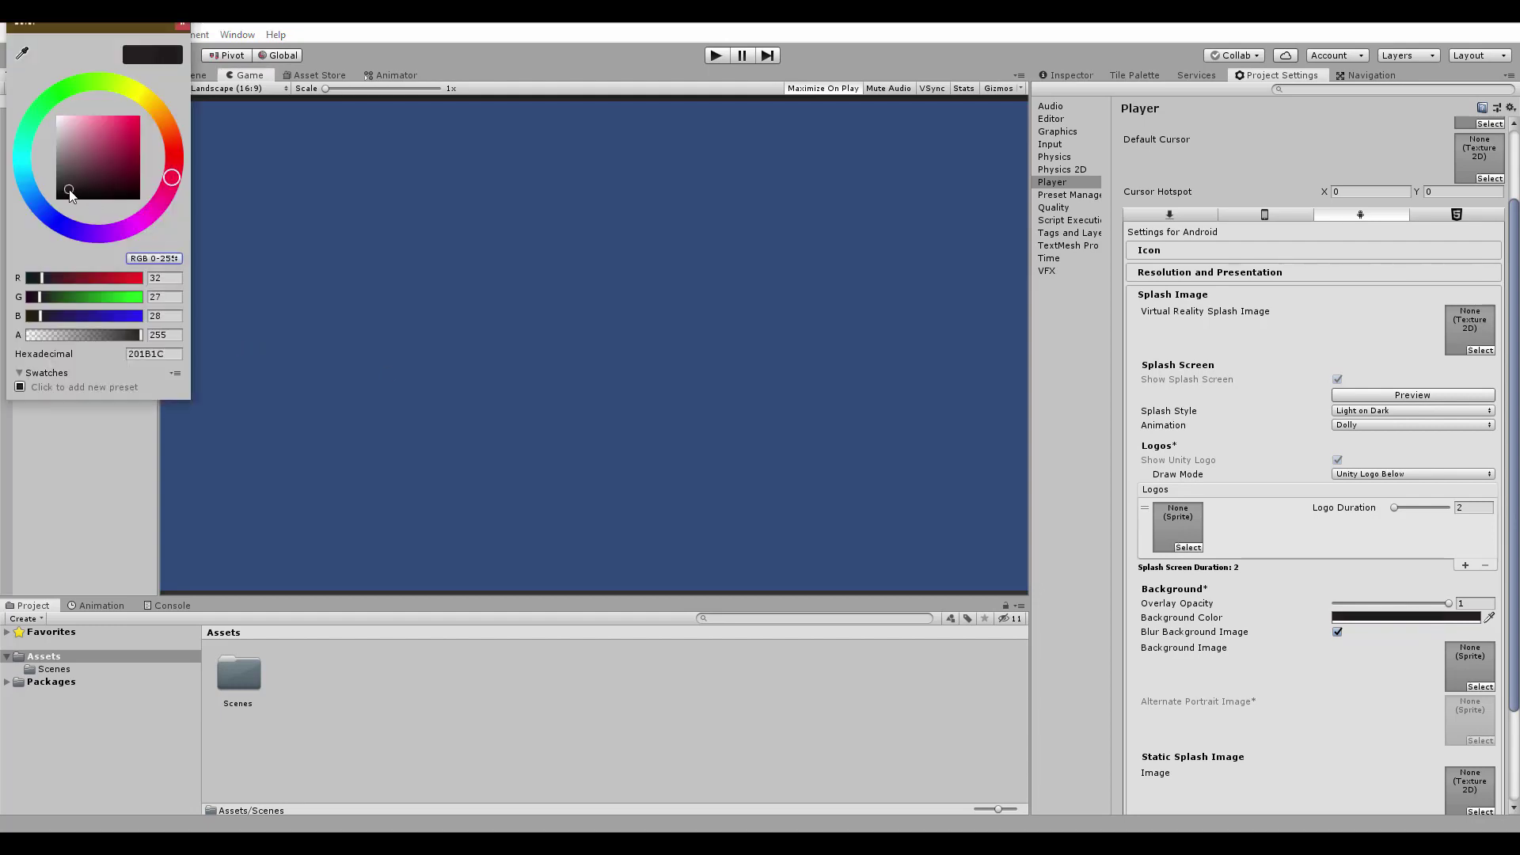
pyautogui.moveTo(70, 192); pyautogui.dragTo(49, 212)
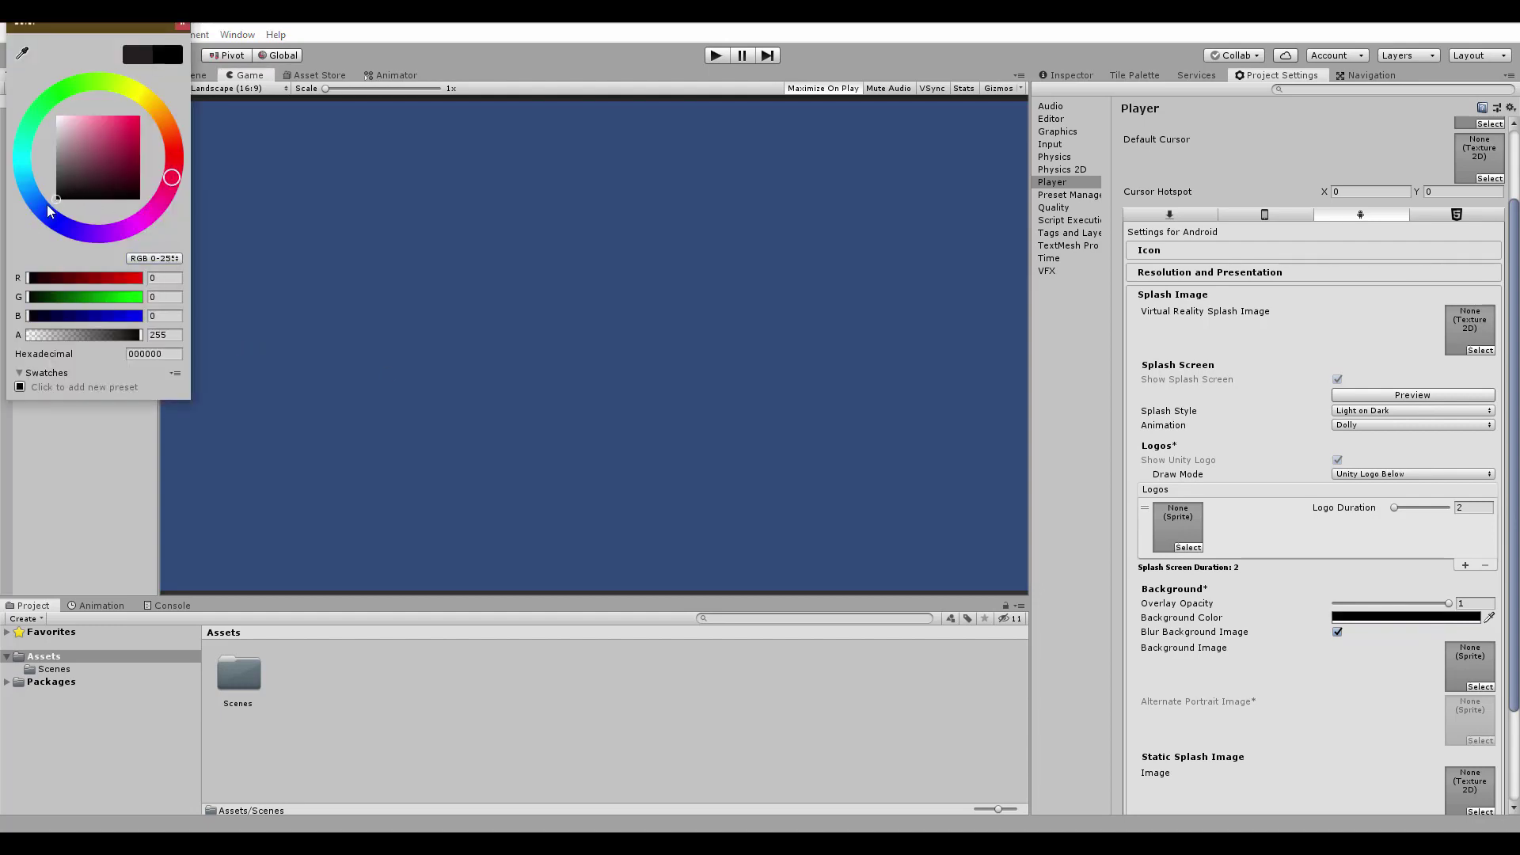
pyautogui.click(181, 24)
pyautogui.click(1412, 395)
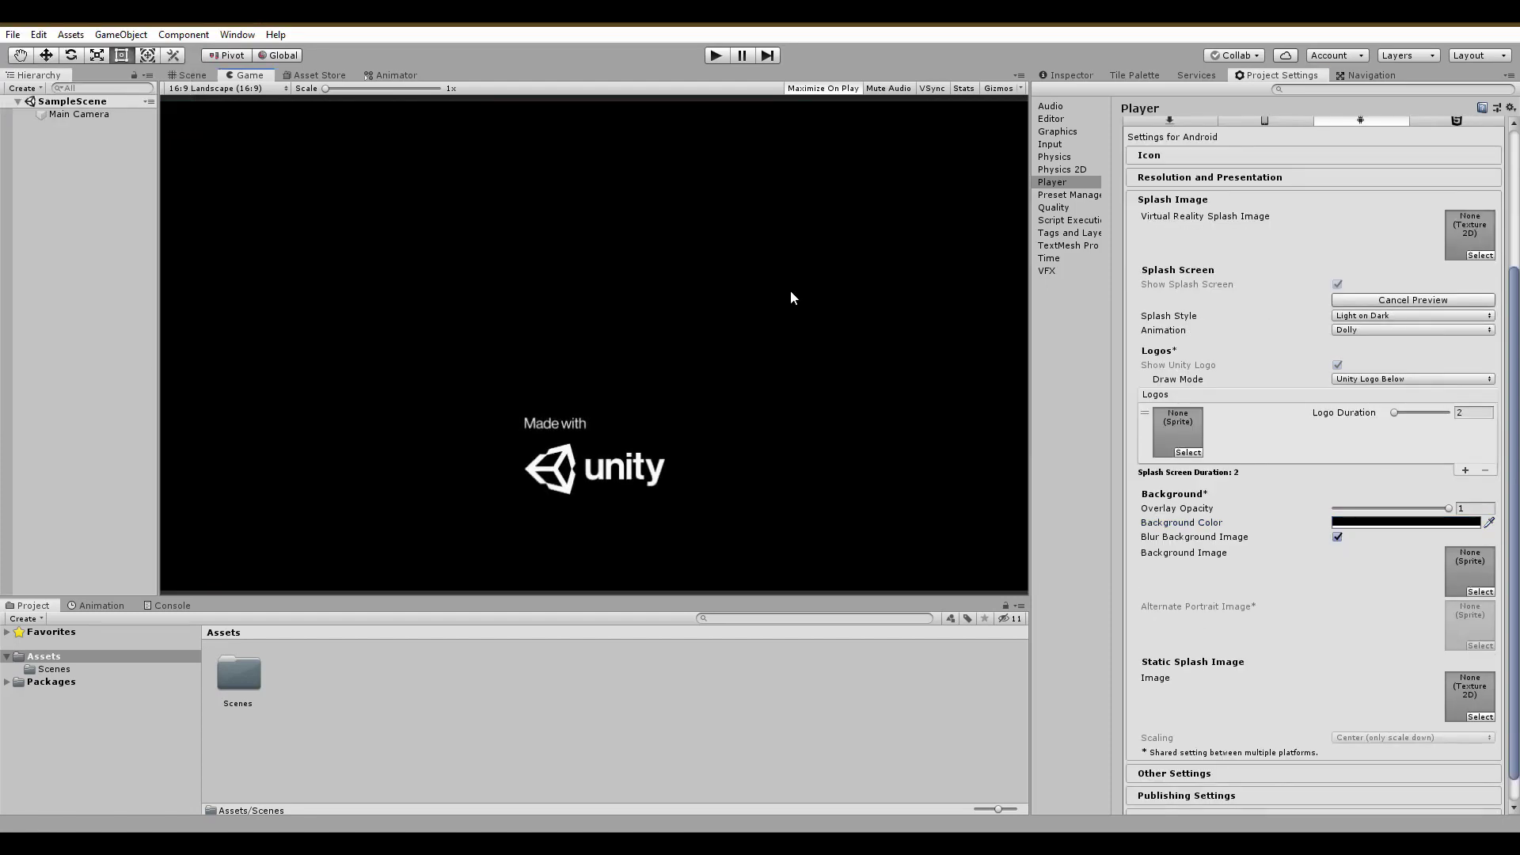
pyautogui.scroll(-1, 1270, 591)
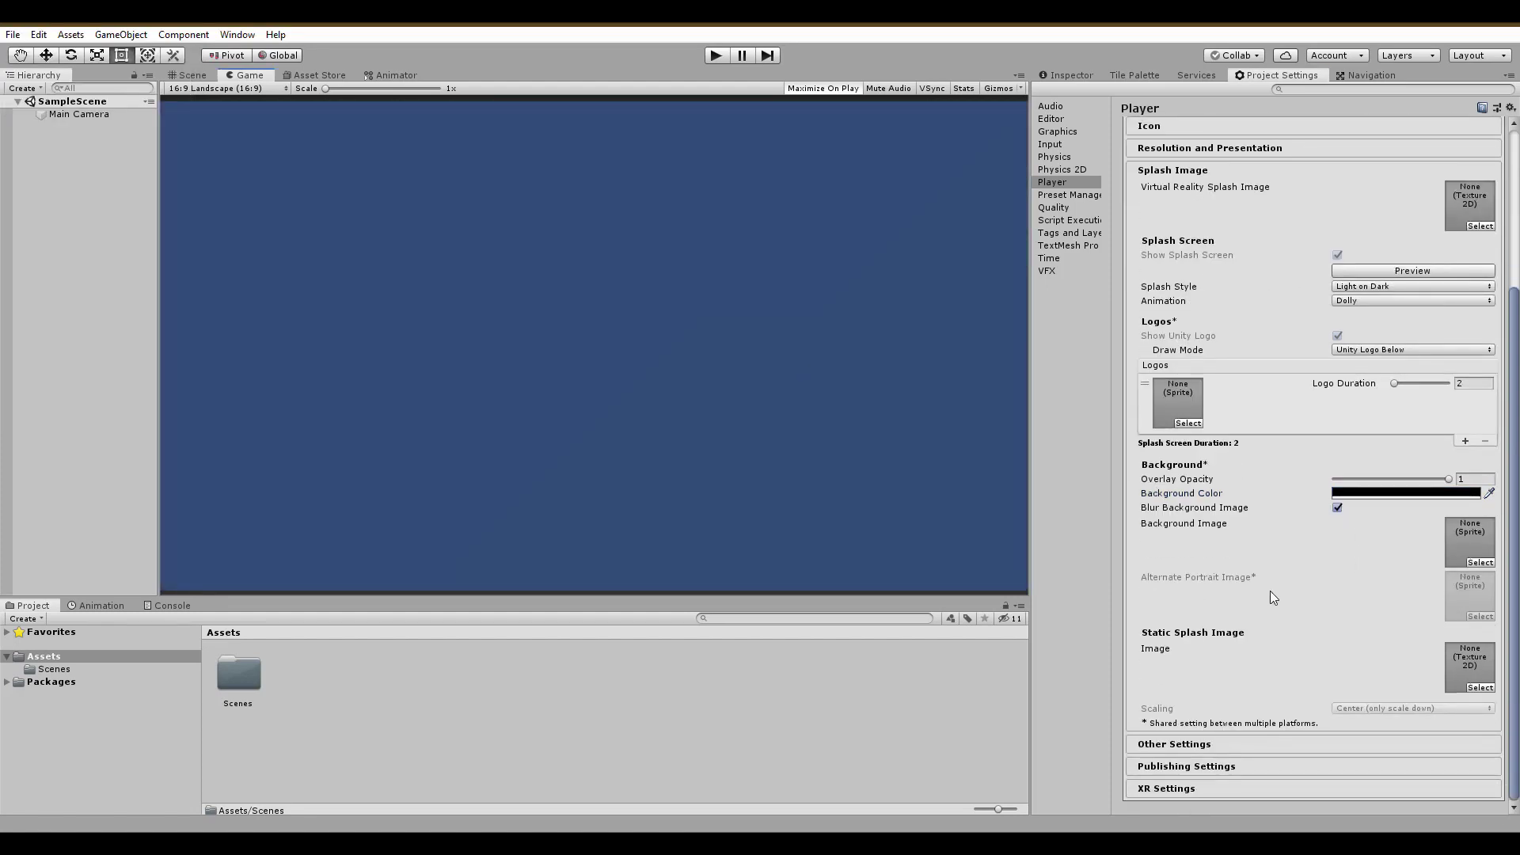
# - In Other Settings, remove Vulkan from the Graphics APIs and add OpenGLES2
pyautogui.click(1174, 744)
pyautogui.scroll(3, 1254, 463)
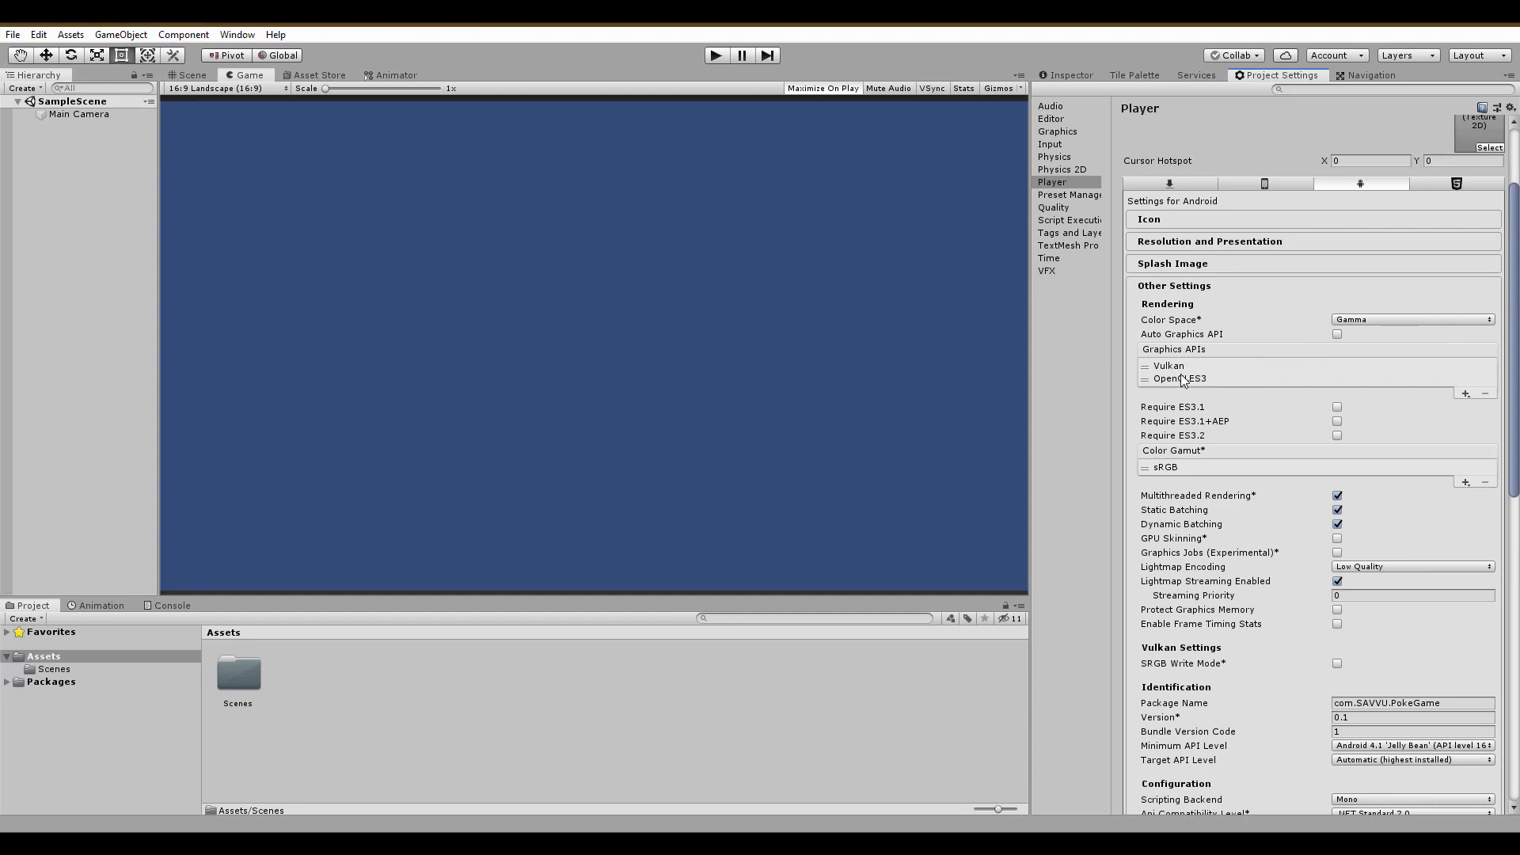
pyautogui.click(1180, 367)
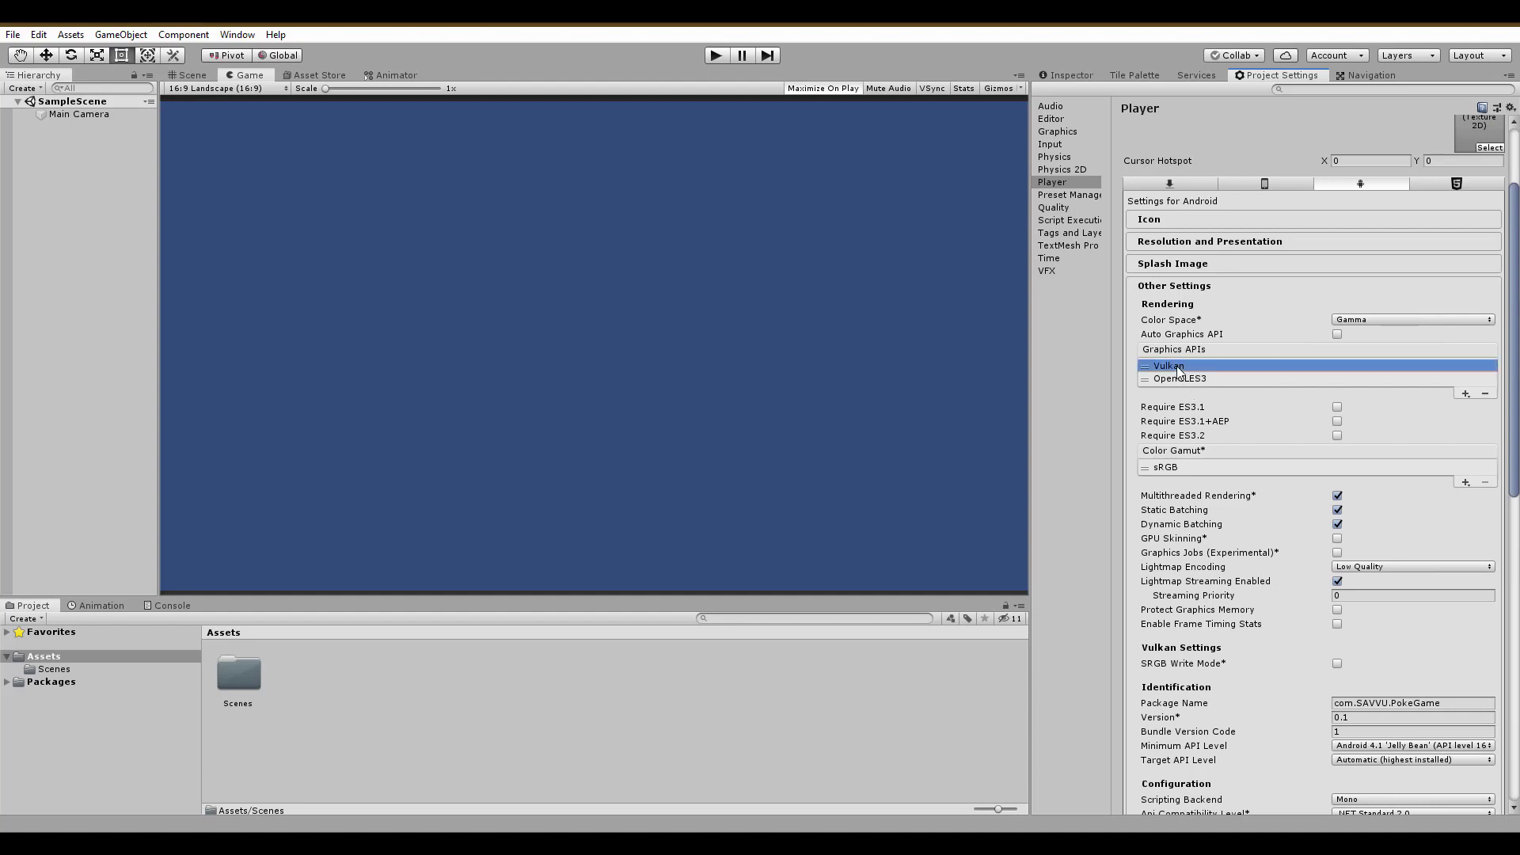
pyautogui.click(1485, 393)
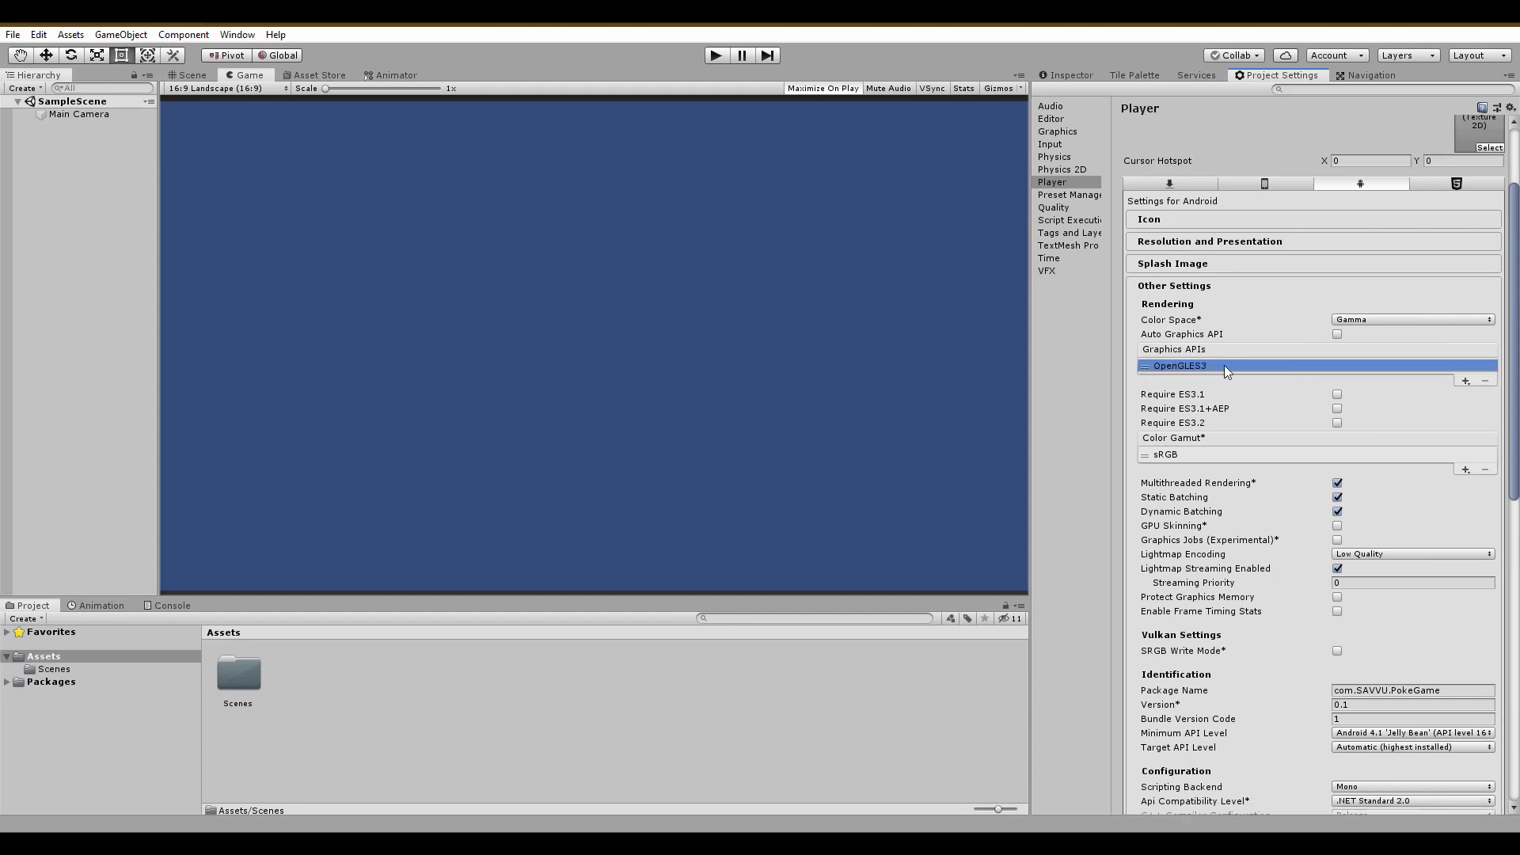
pyautogui.click(1465, 382)
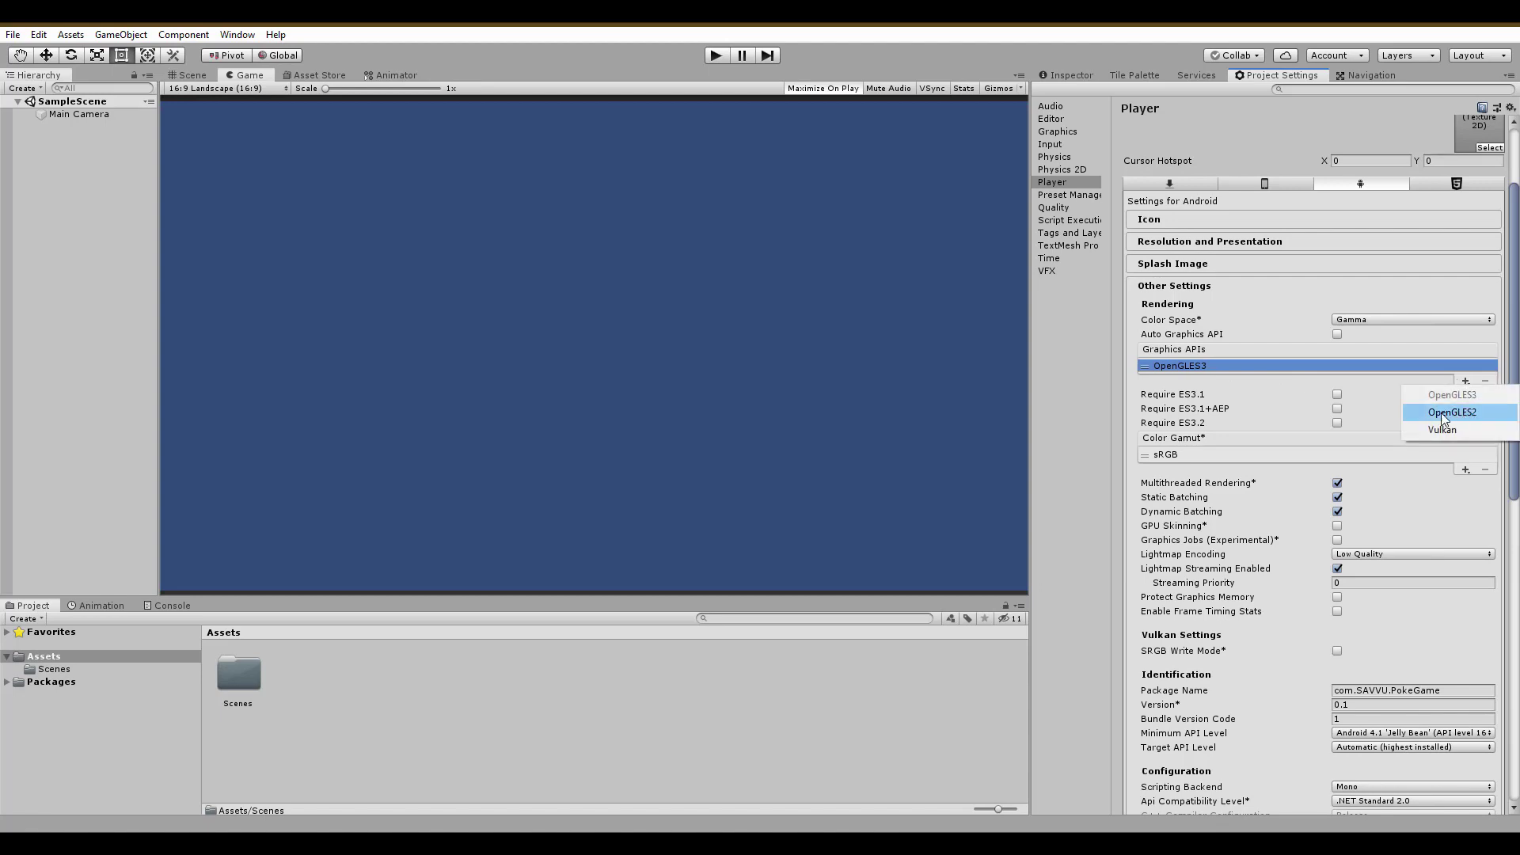
pyautogui.click(1453, 412)
# - Remove OpenGLES3, leaving OpenGLES2 as the only graphics API
pyautogui.click(1206, 380)
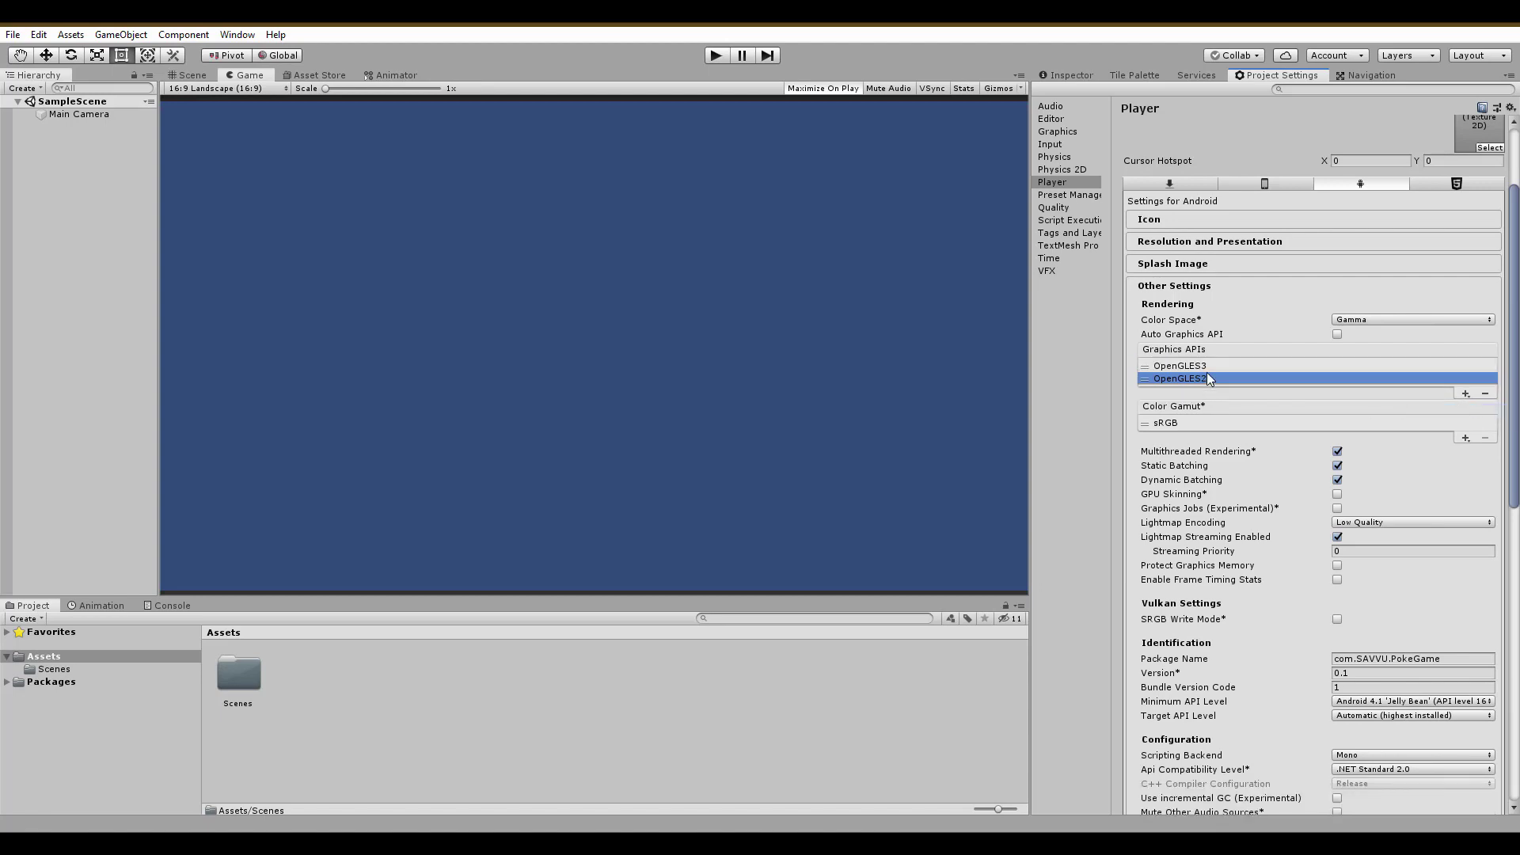
pyautogui.click(1211, 368)
pyautogui.click(1485, 394)
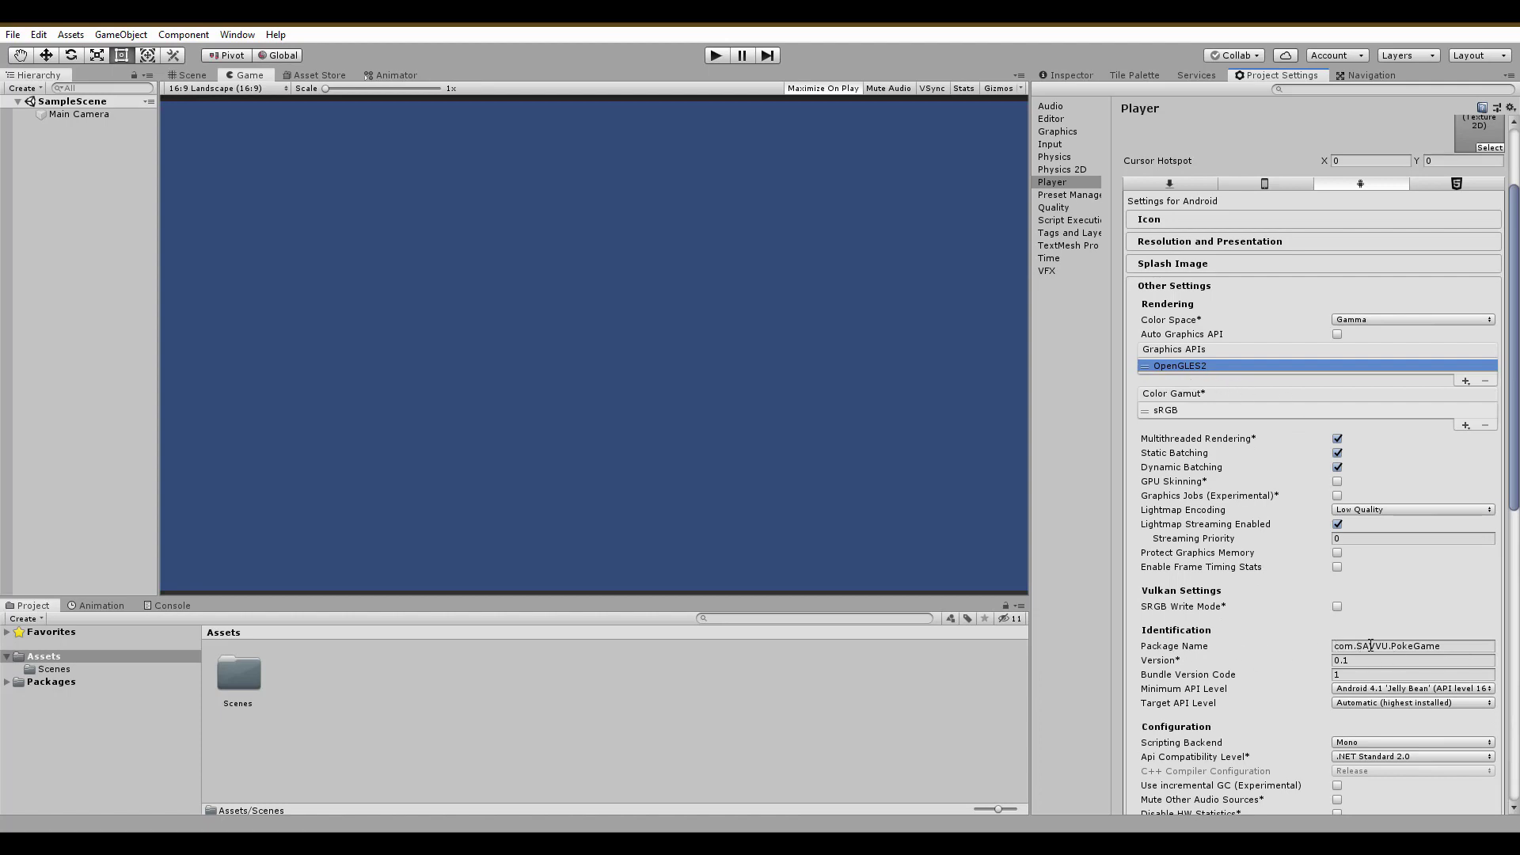
pyautogui.scroll(3, 1353, 506)
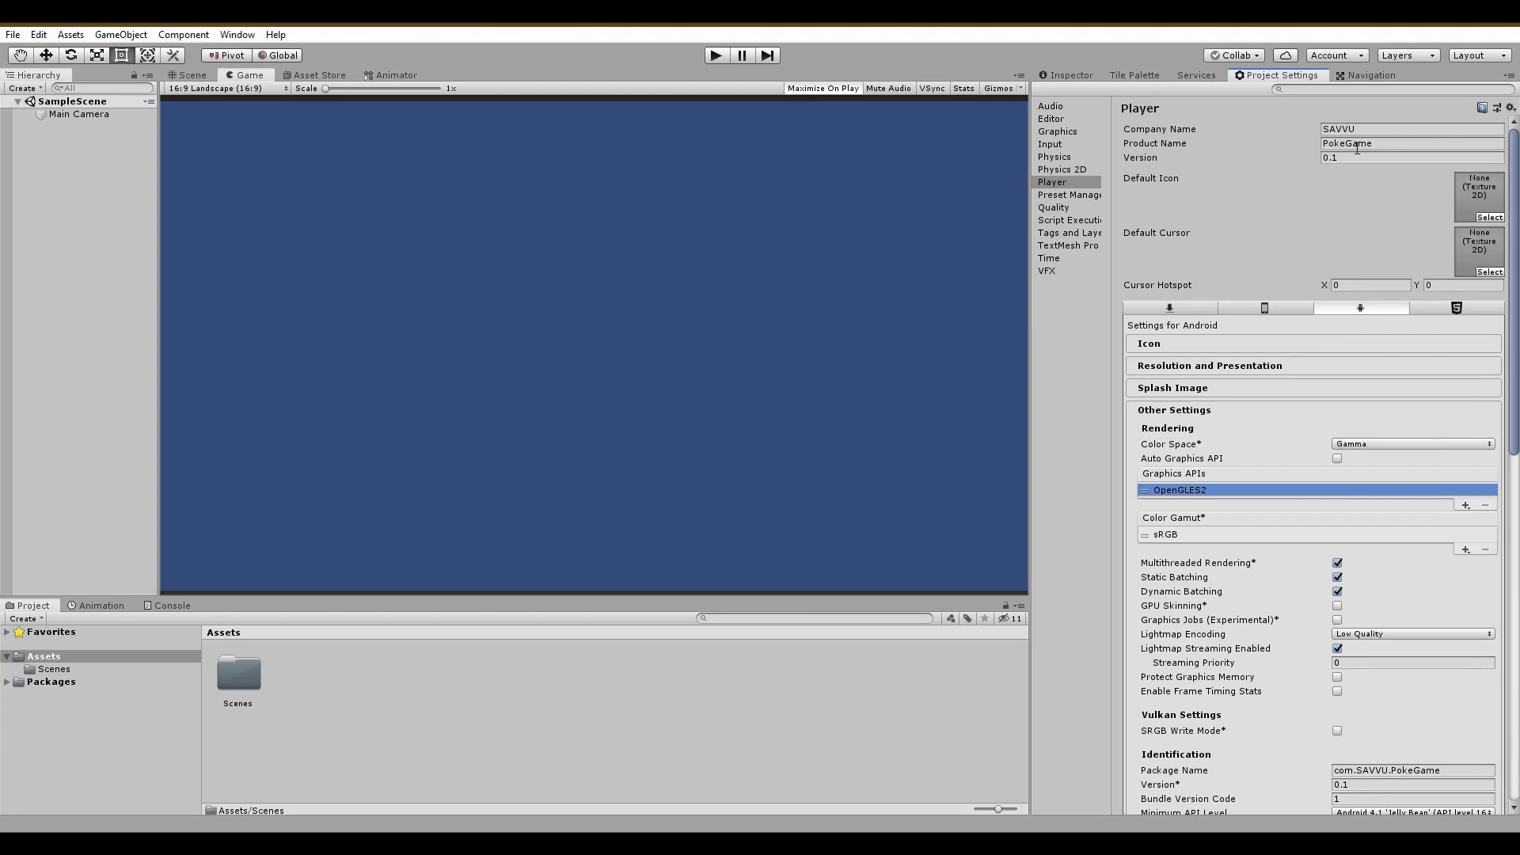
pyautogui.scroll(-6, 1378, 534)
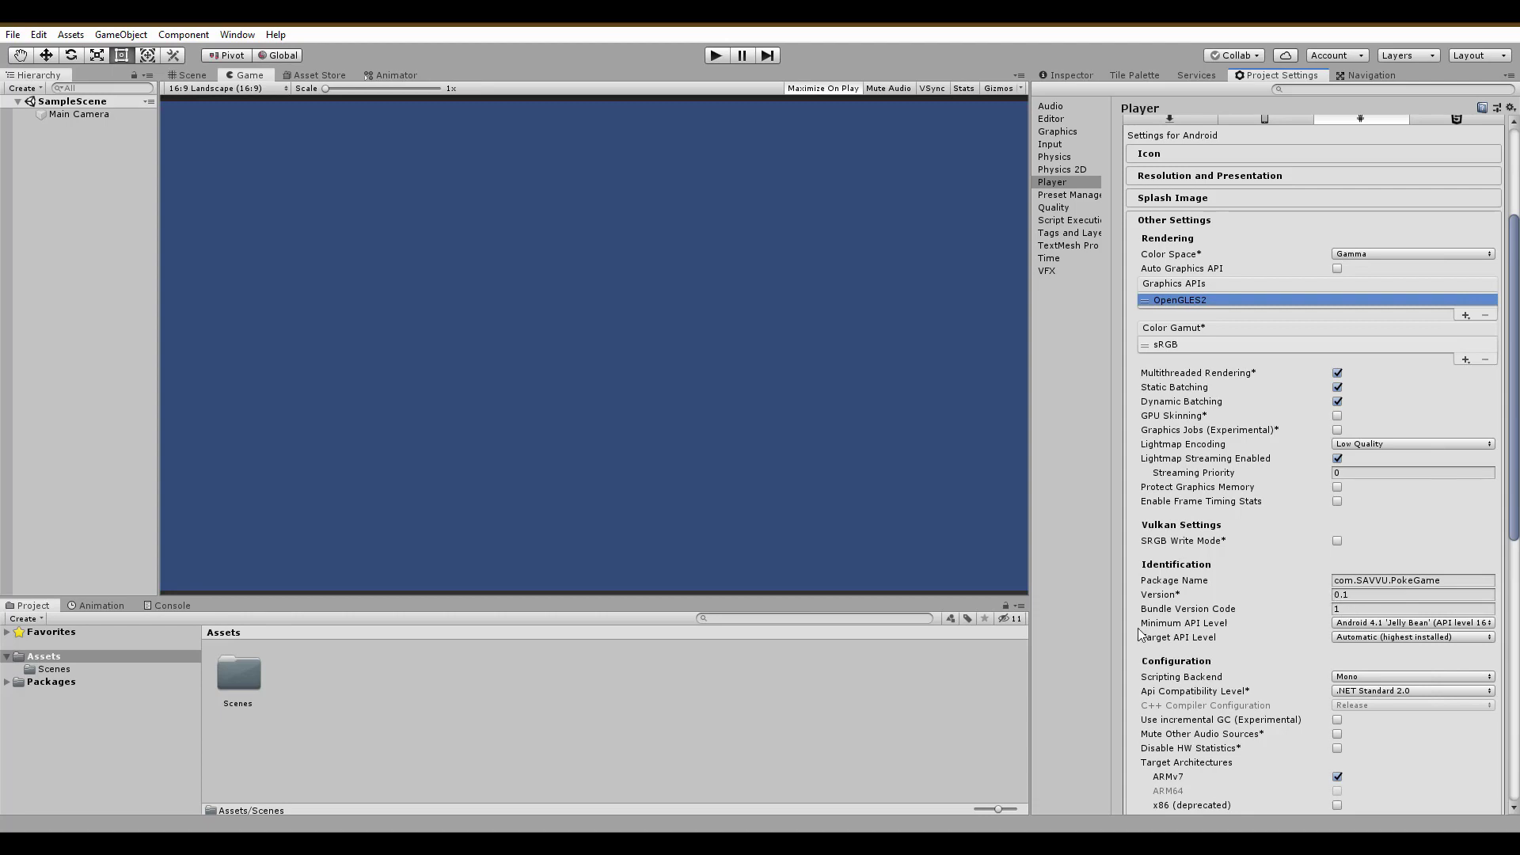
# - Keep minimum API Android 4.1 and .NET Standard 2.0, switch the backend to IL2CPP, and add ARM64
pyautogui.click(1356, 624)
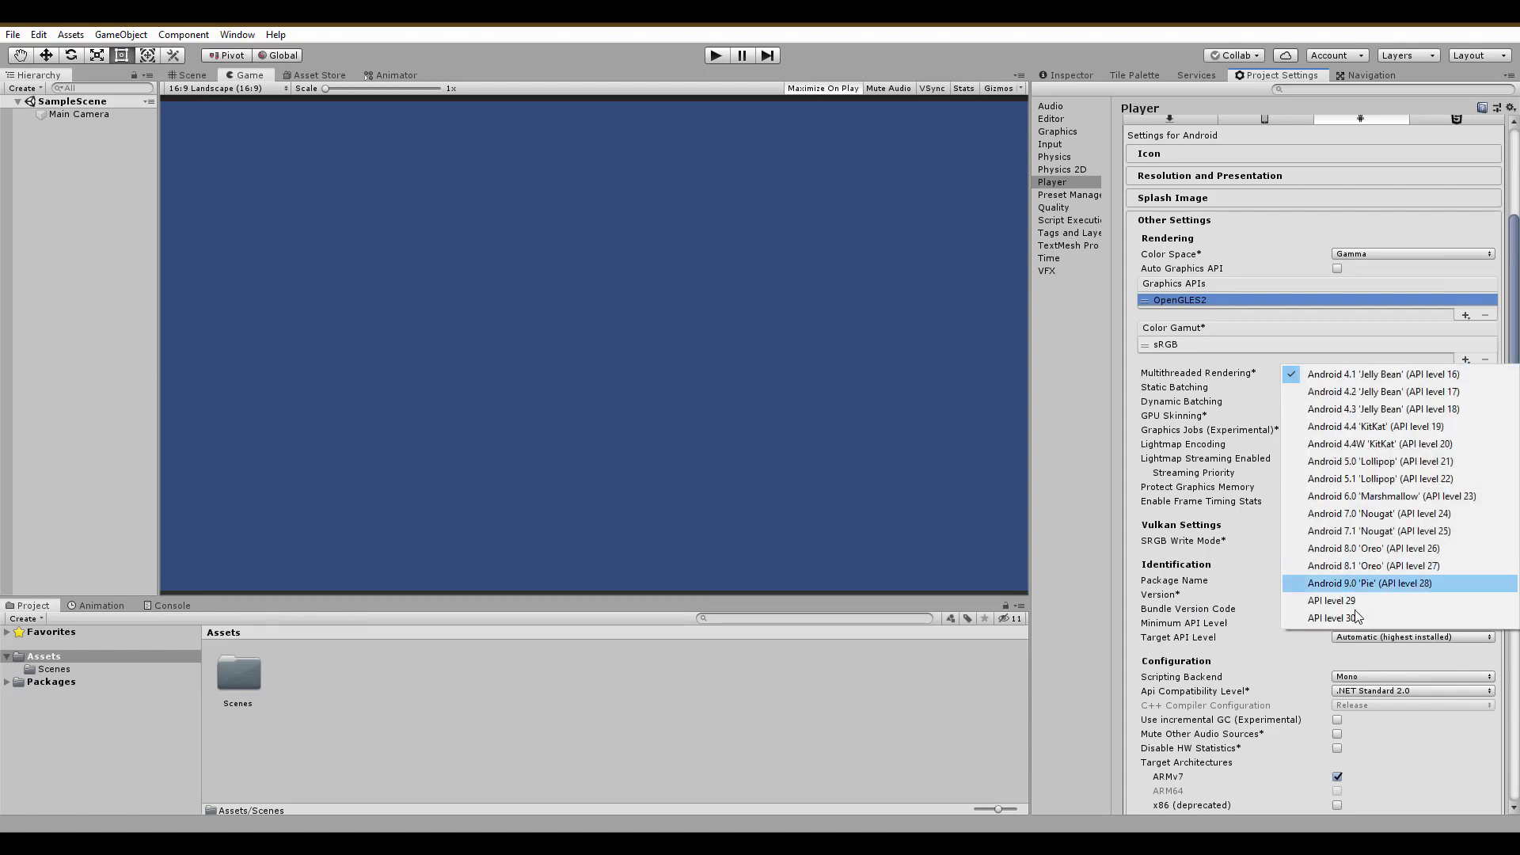
pyautogui.click(1373, 378)
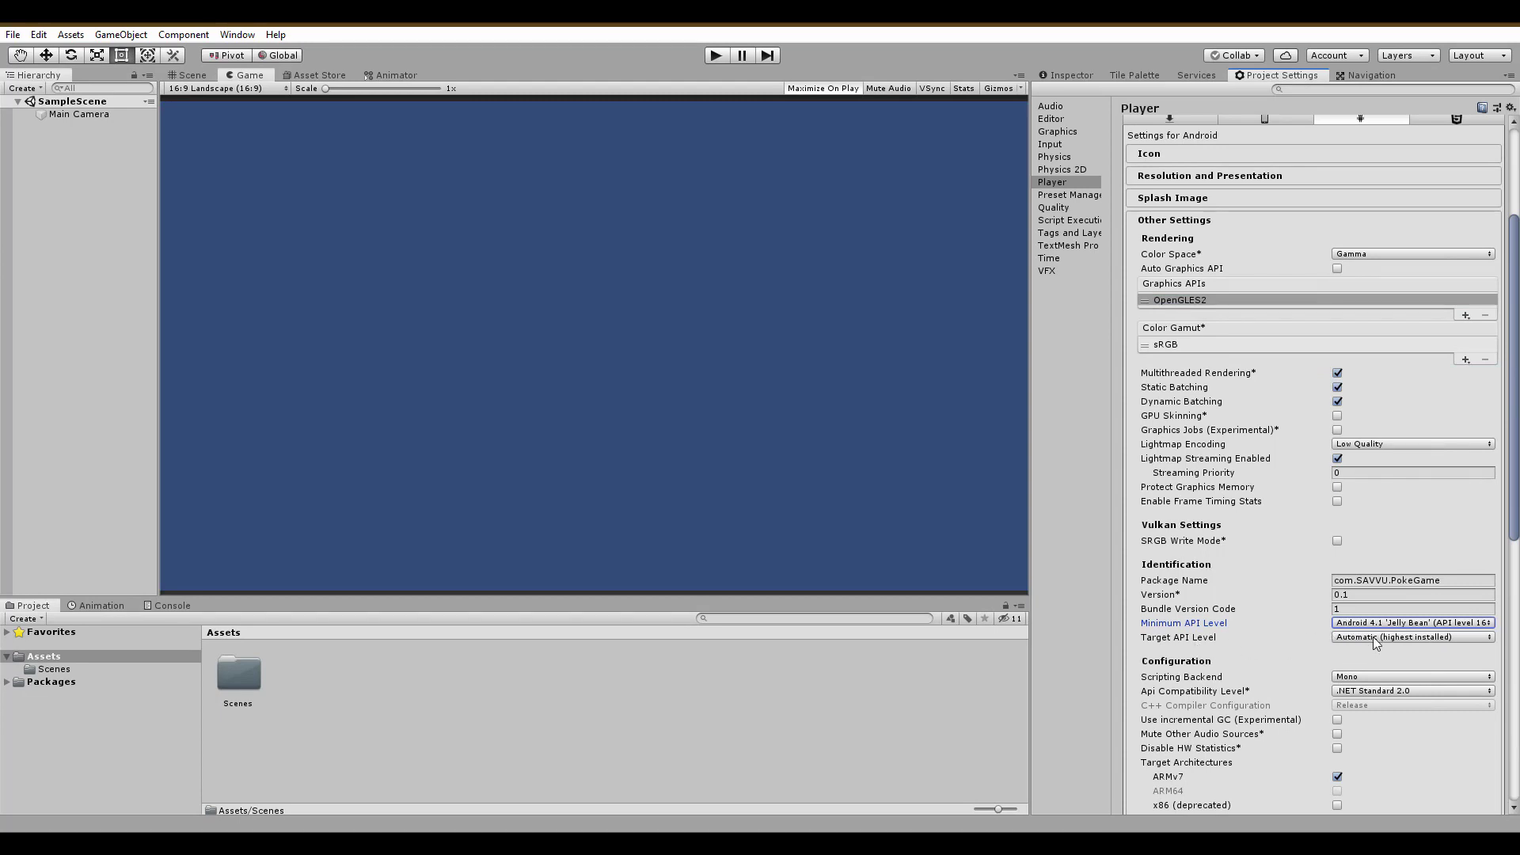
pyautogui.scroll(-3, 1372, 662)
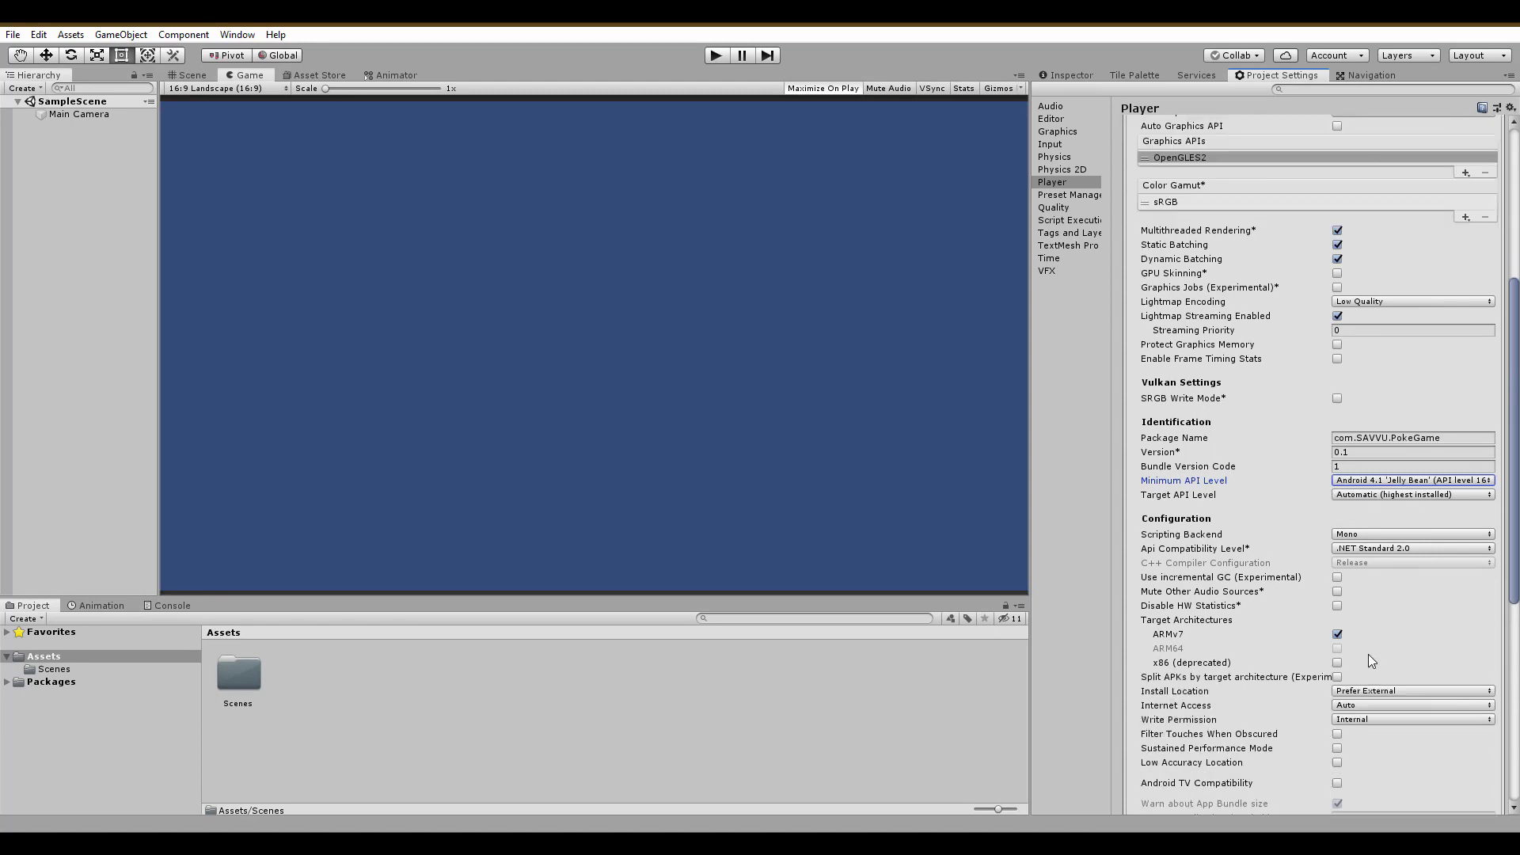
pyautogui.click(1373, 535)
pyautogui.click(1375, 567)
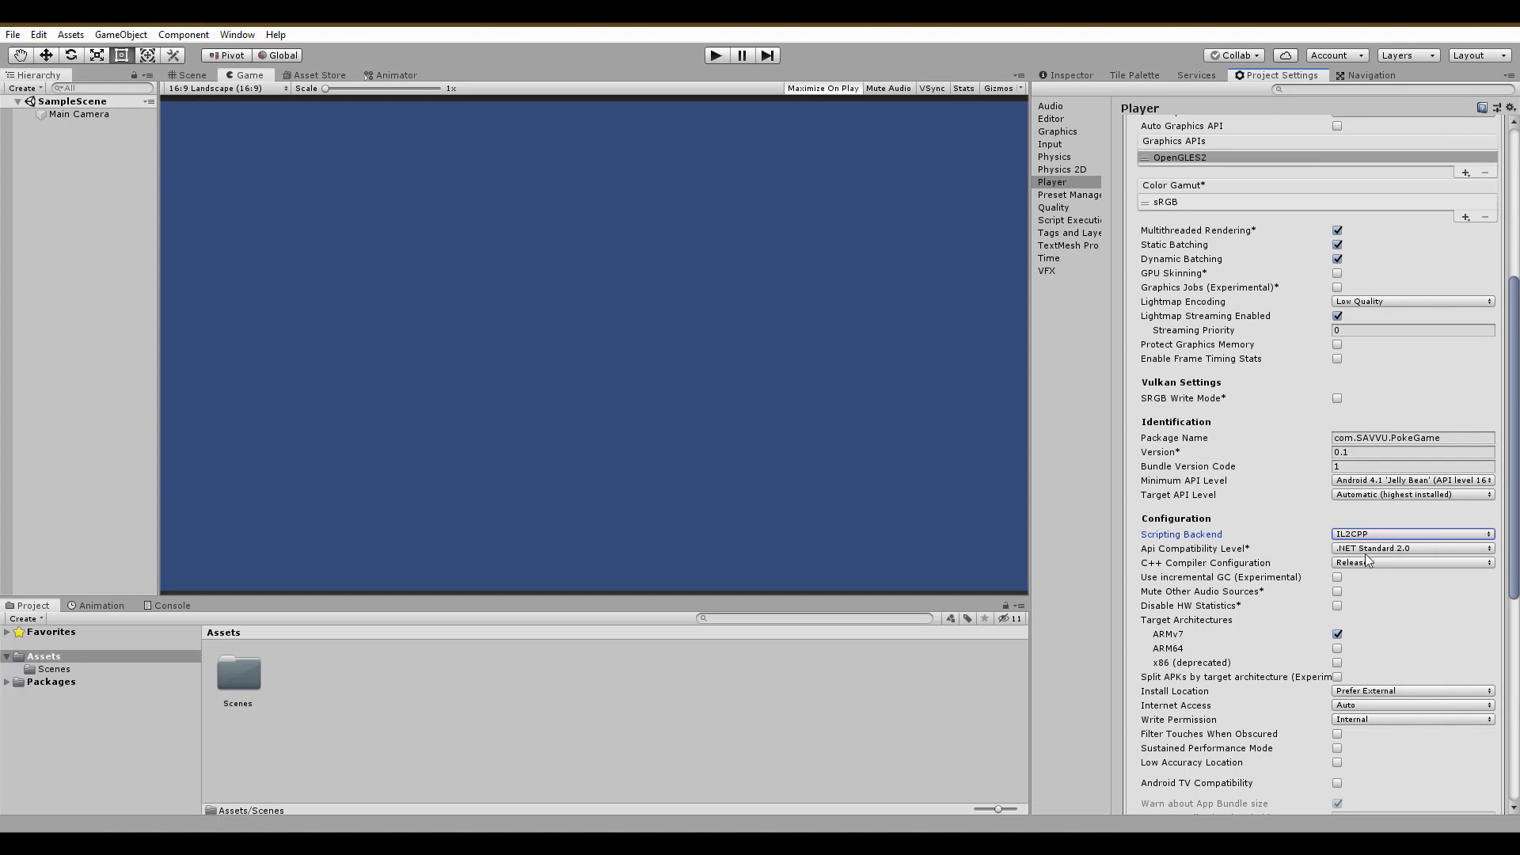
pyautogui.click(1382, 549)
pyautogui.click(1407, 584)
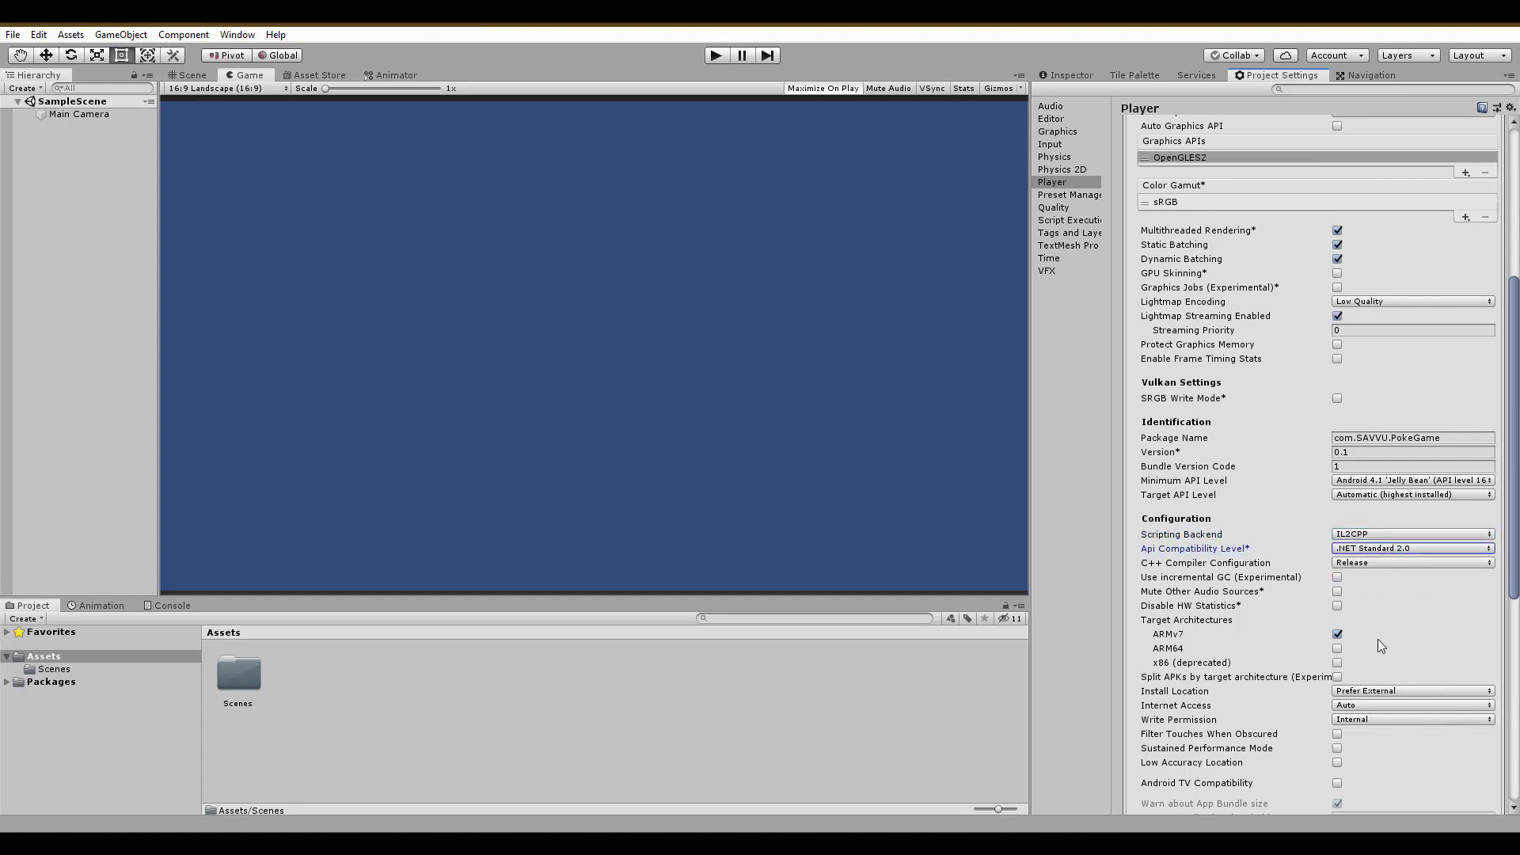
pyautogui.scroll(-1, 1370, 618)
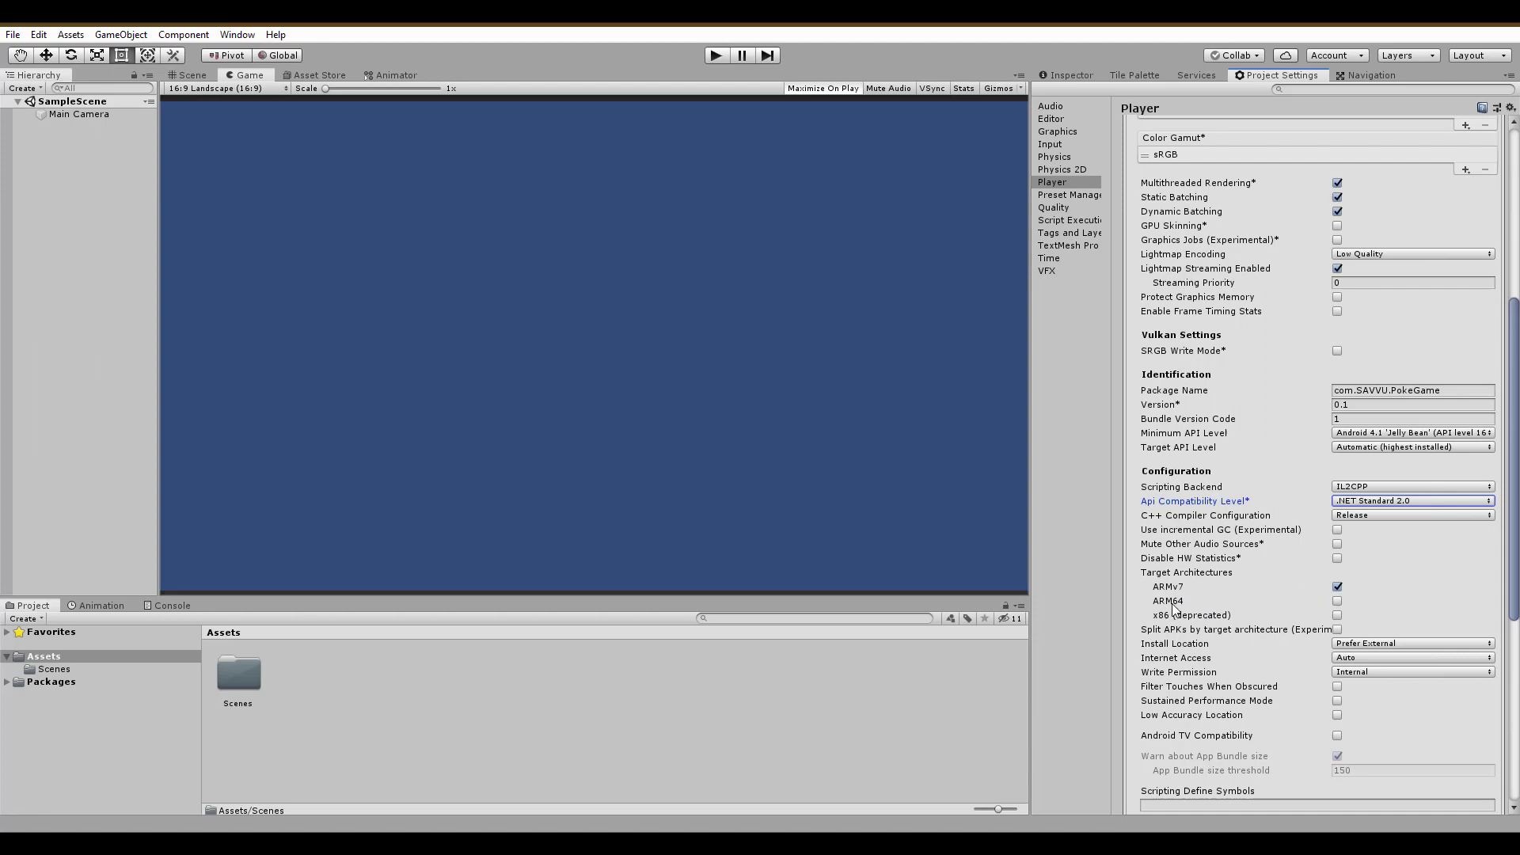
pyautogui.click(1337, 602)
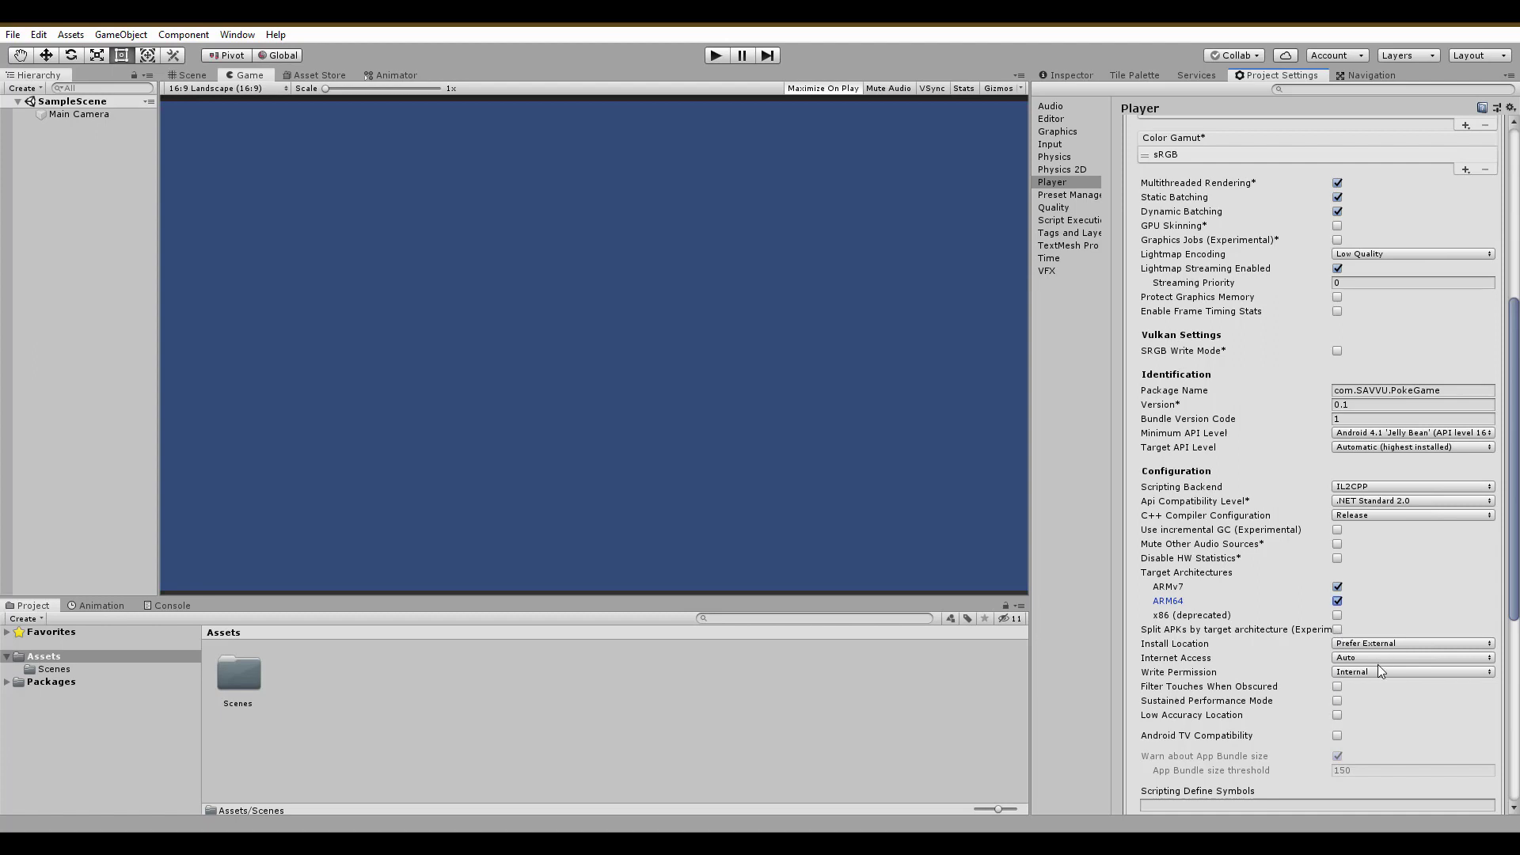
# - Expand the Publishing Settings and XR Settings sections to review them
pyautogui.scroll(-10, 1364, 734)
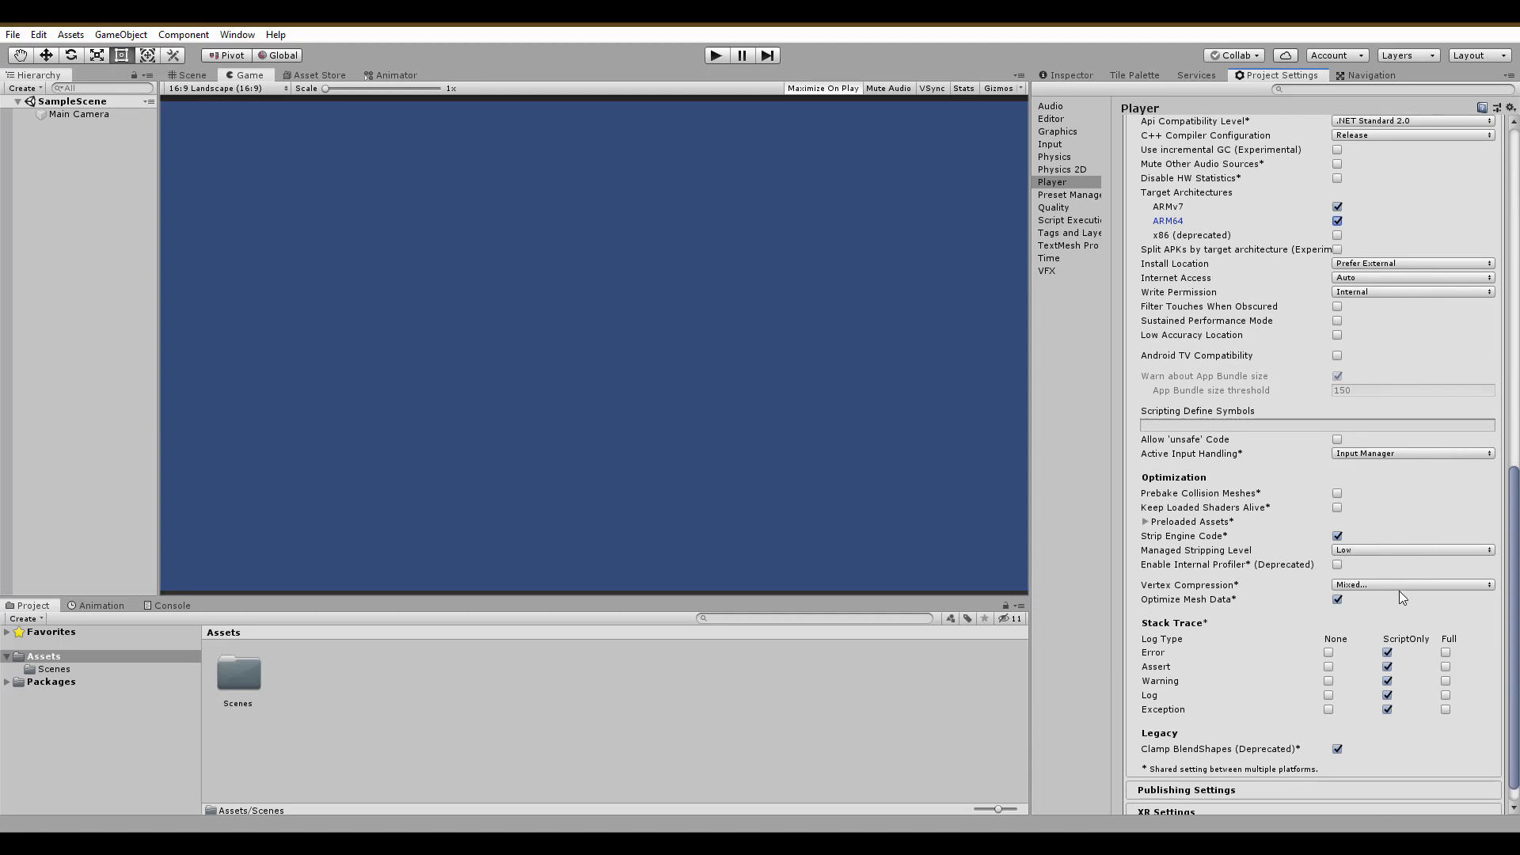
pyautogui.scroll(-1, 1399, 591)
pyautogui.click(1275, 765)
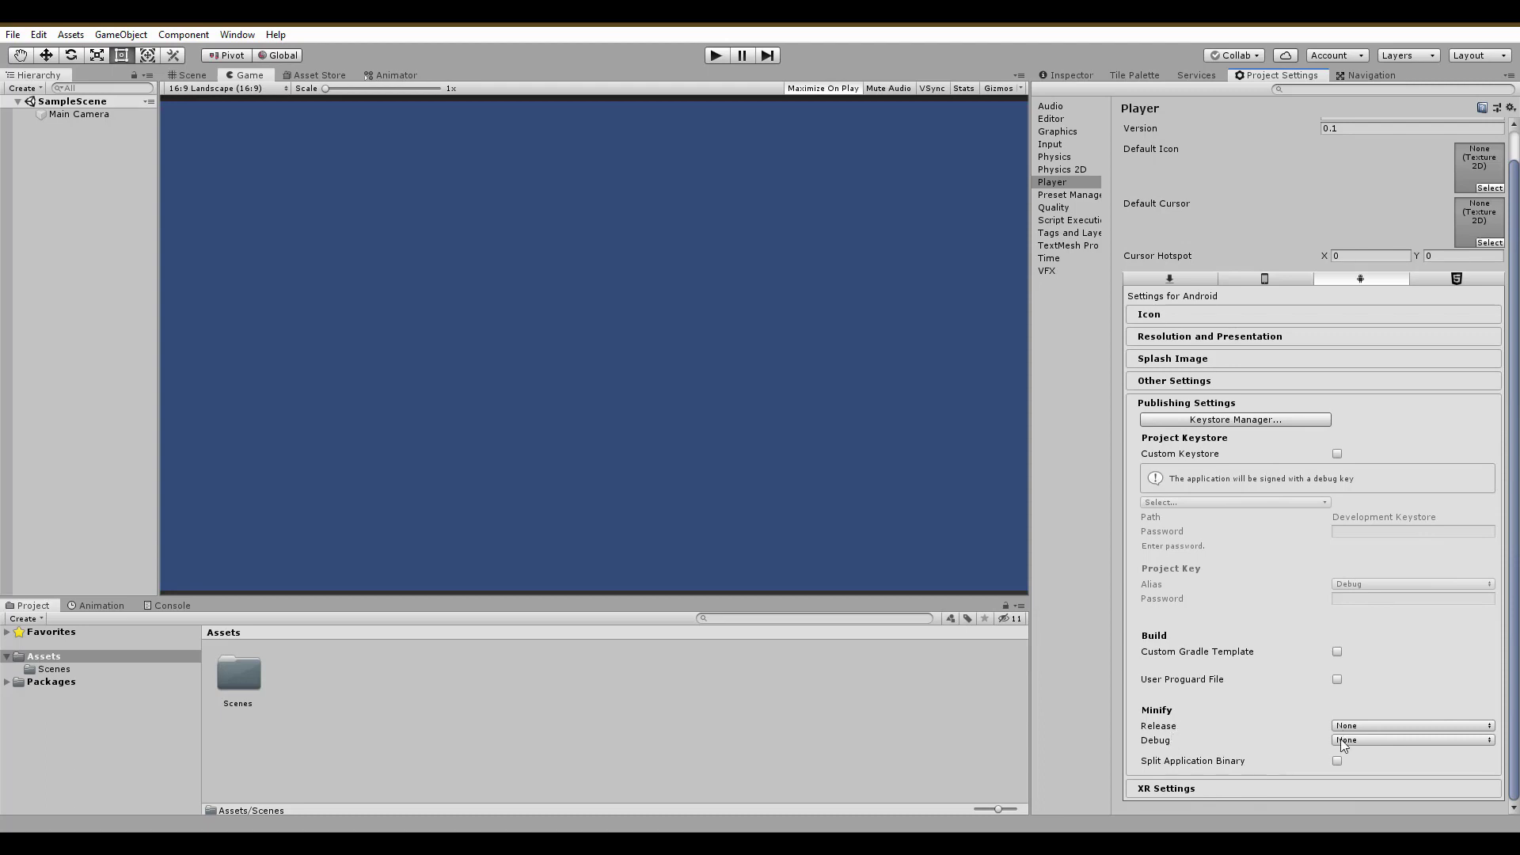
pyautogui.click(1175, 788)
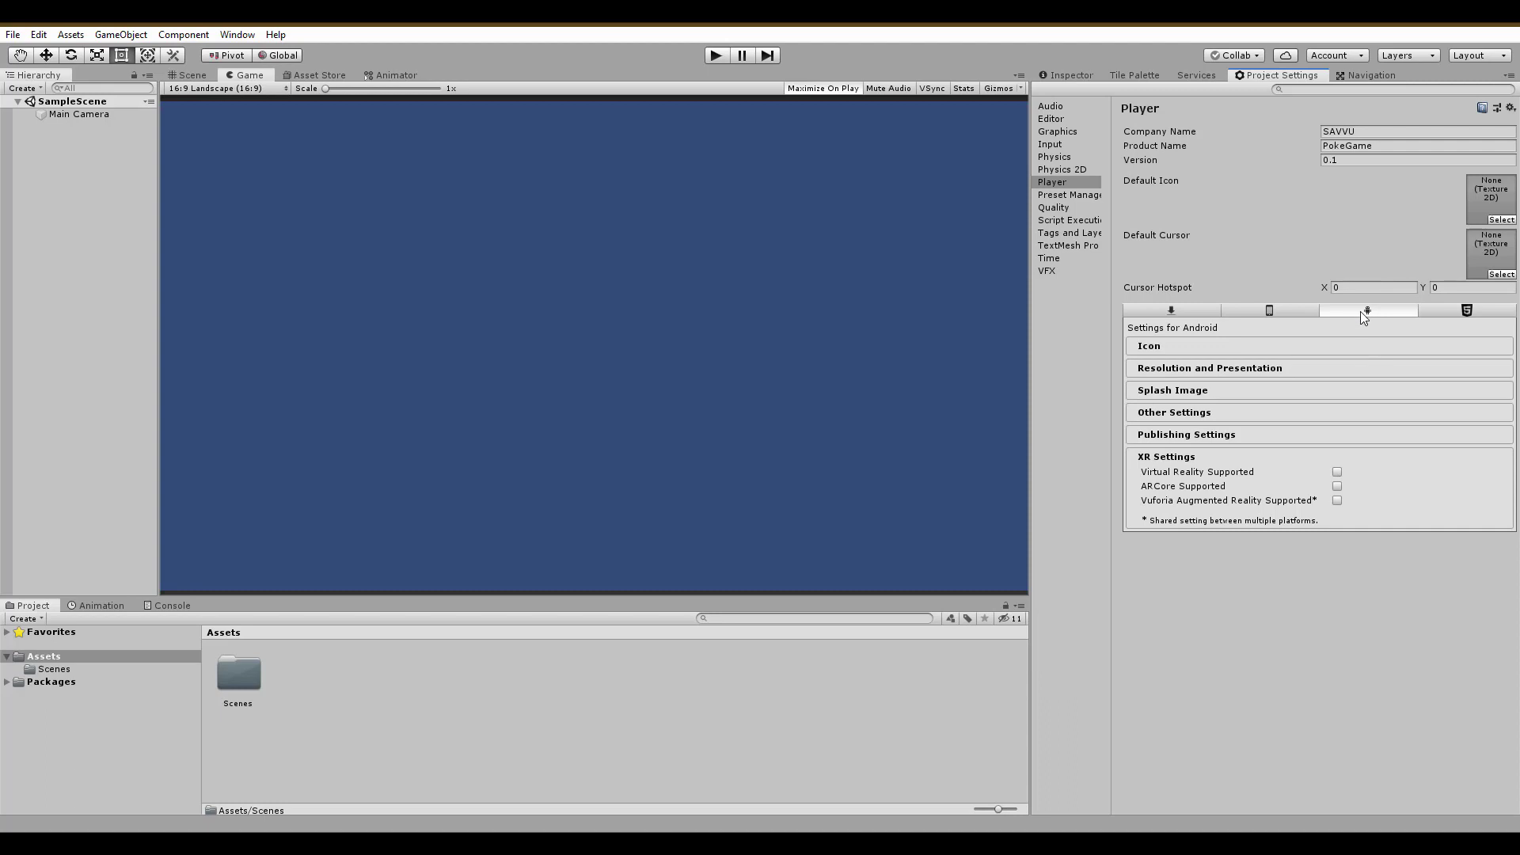
# - Look at the WebGL, iOS and Standalone player settings, return to Android, and show the Scene view
pyautogui.click(1467, 311)
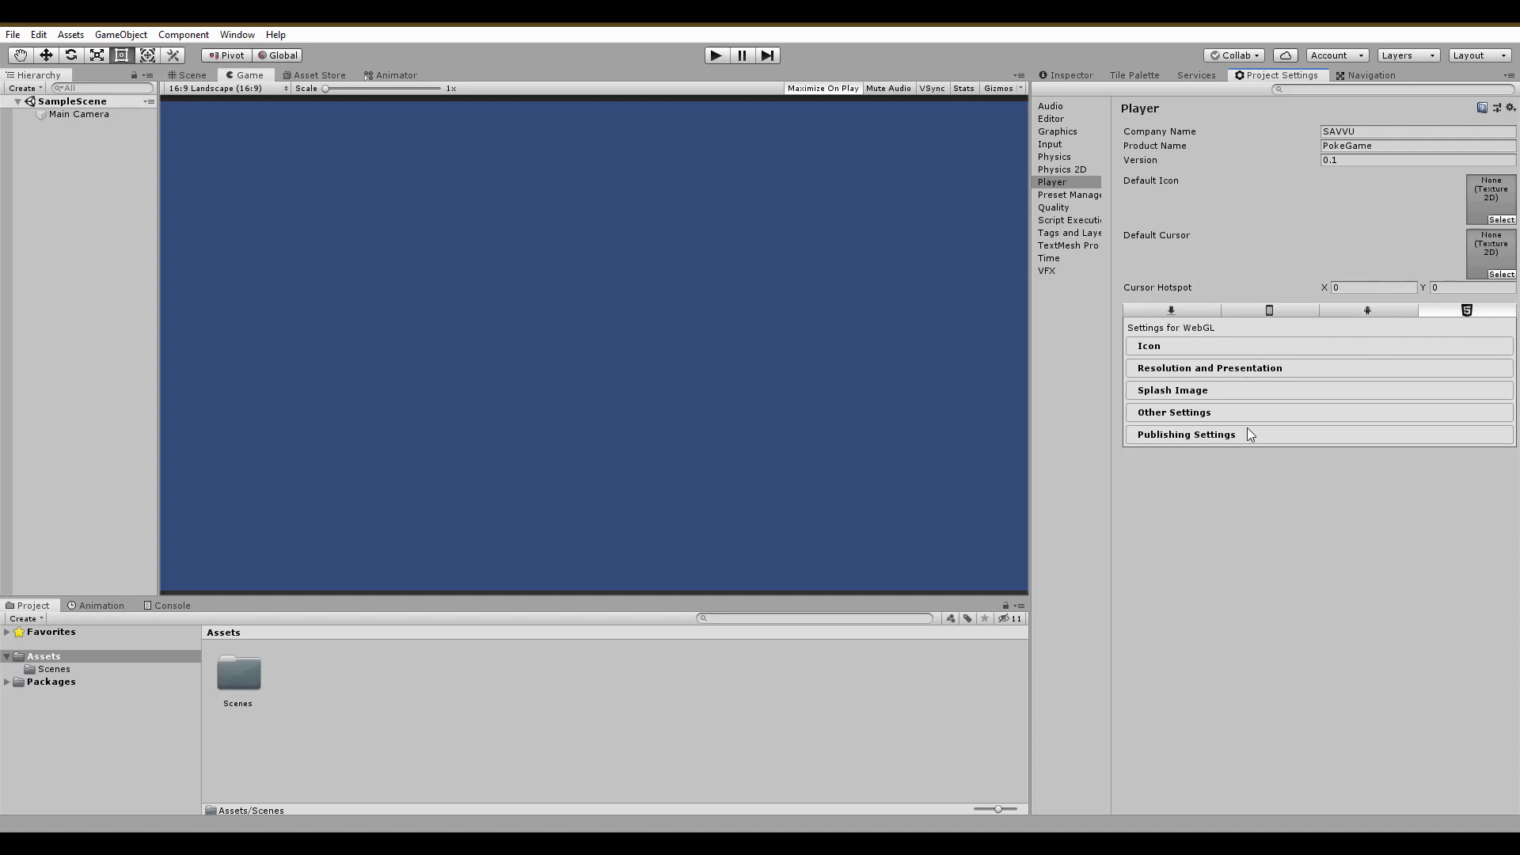
pyautogui.click(1270, 310)
pyautogui.click(1172, 310)
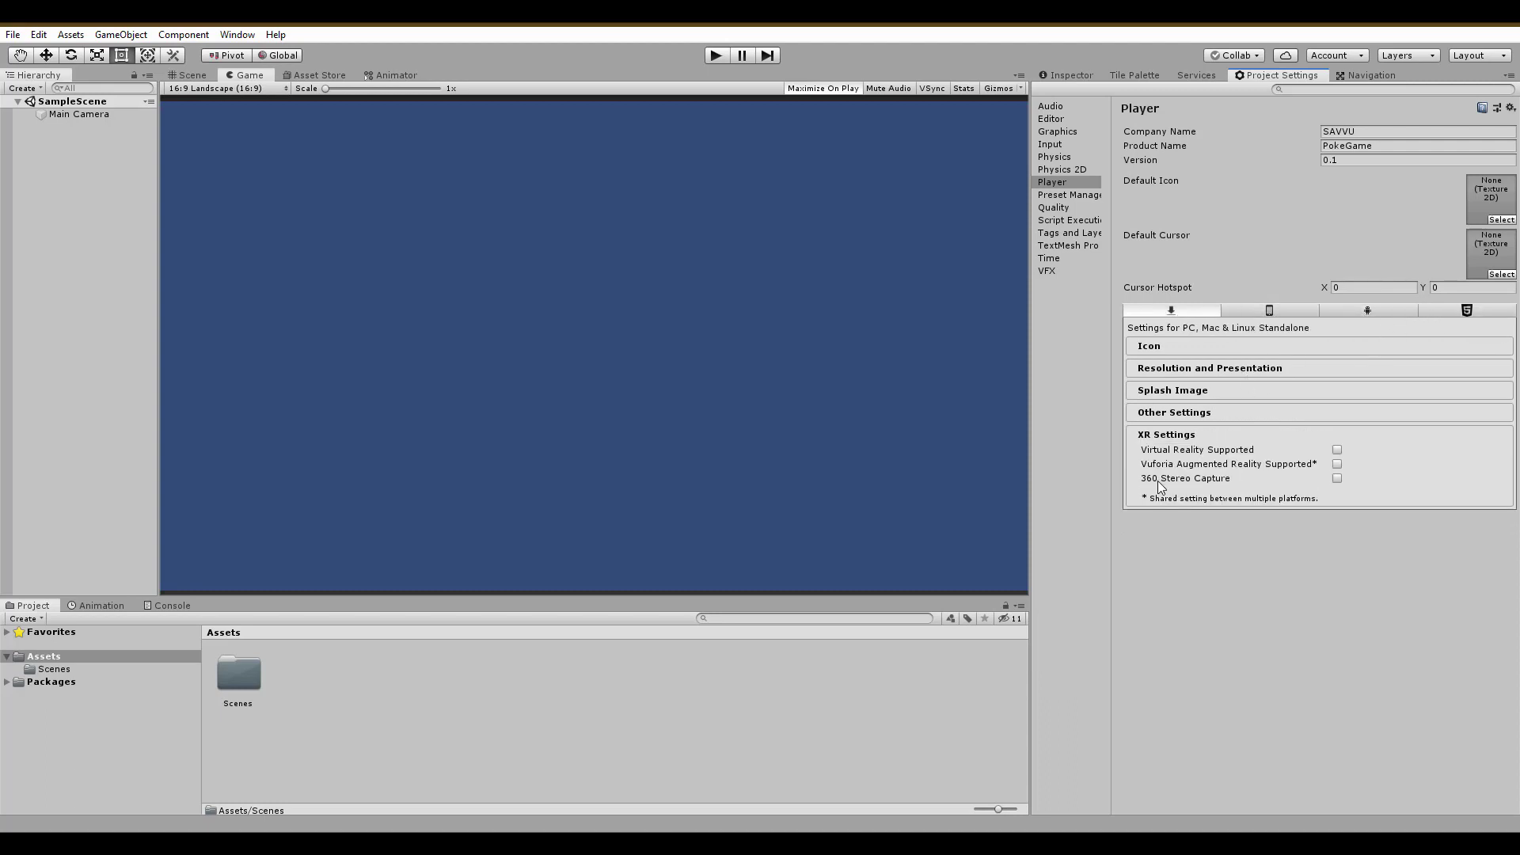
pyautogui.click(1351, 311)
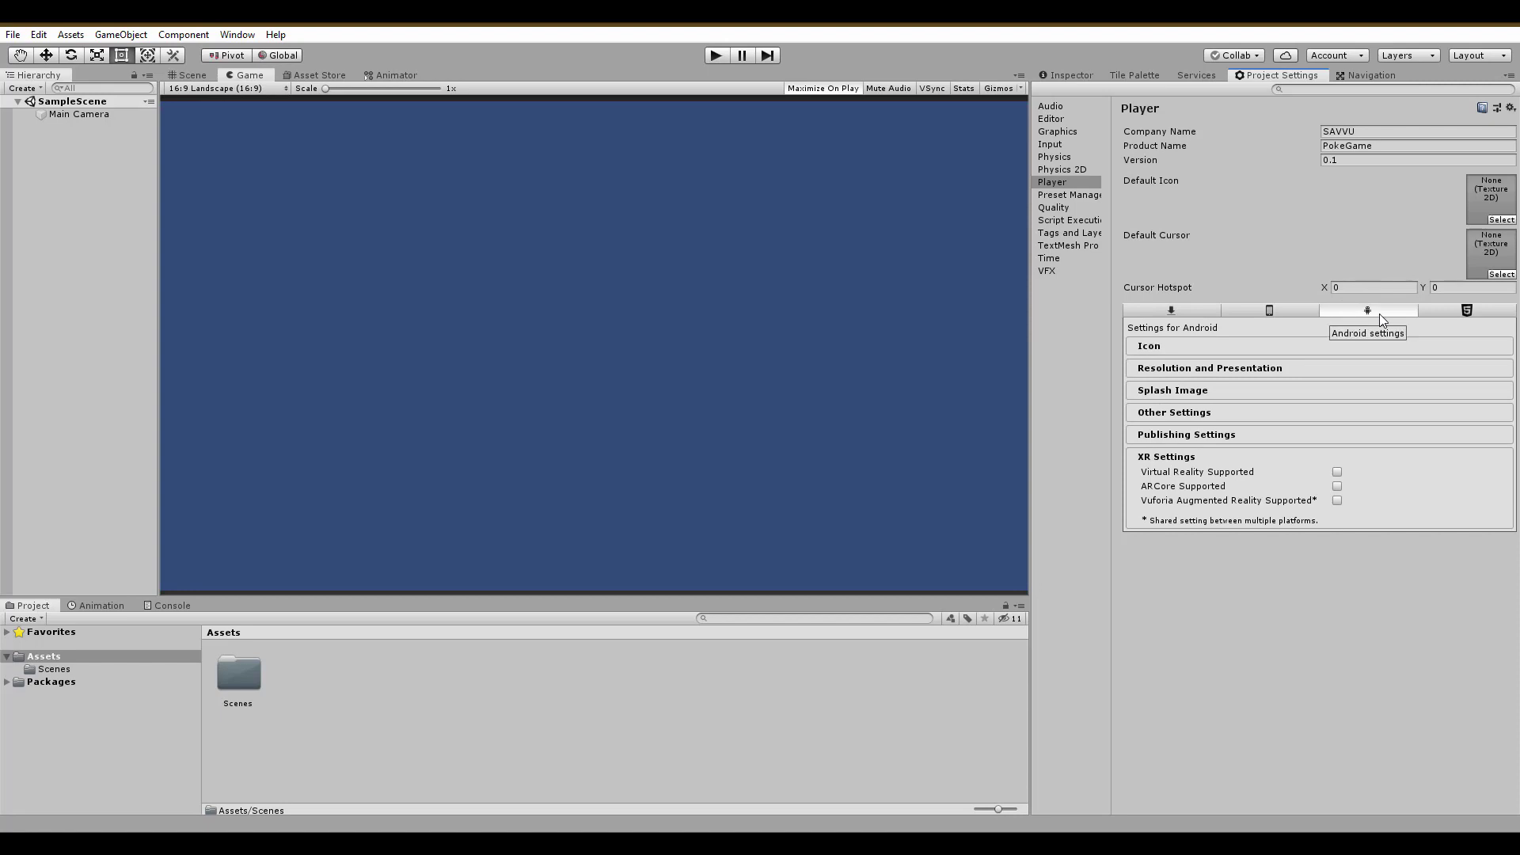
pyautogui.click(202, 75)
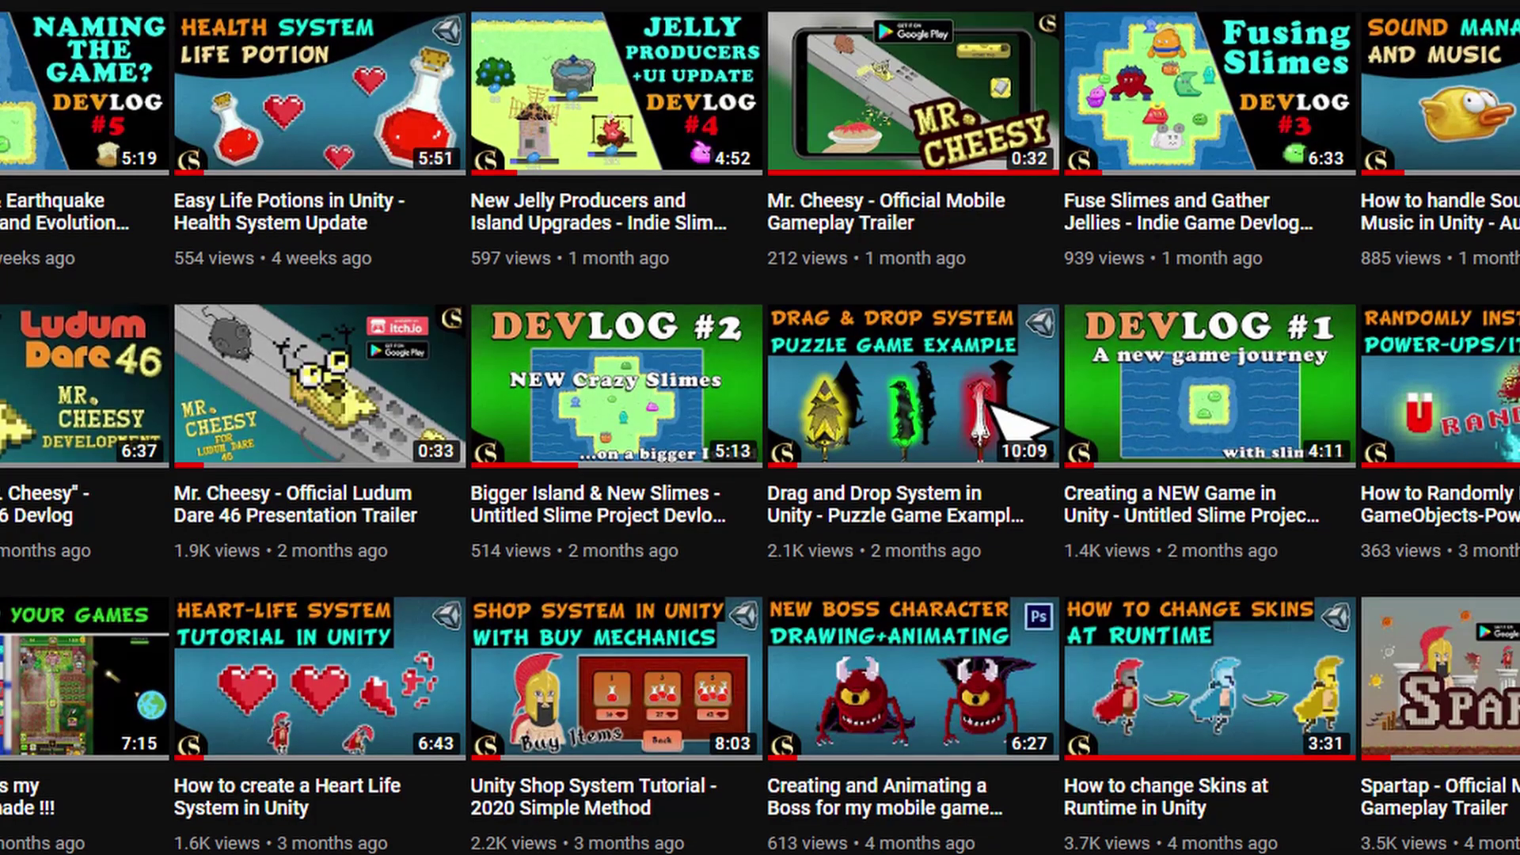